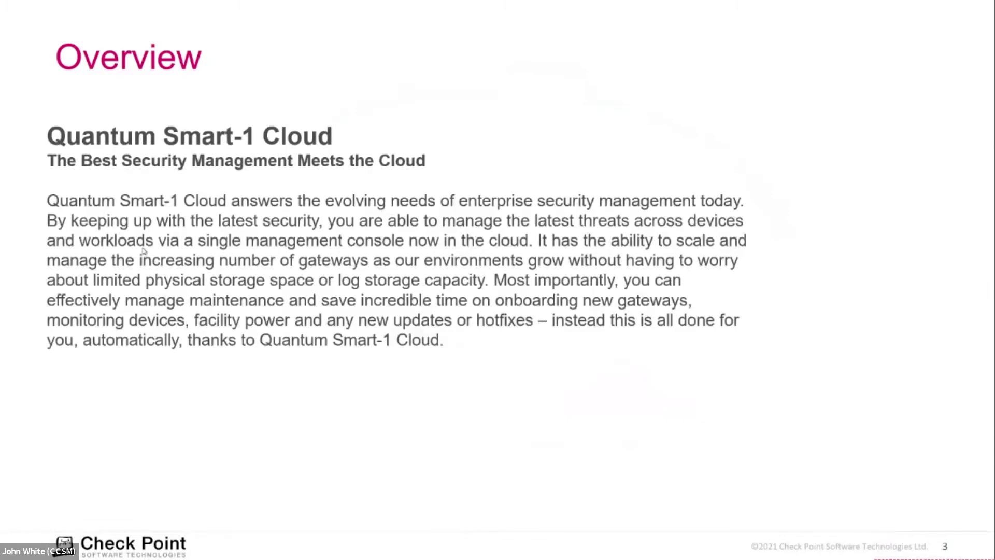
# Advance past the Overview and product-menu slides to slide 5's embedded Infinity Portal sign-in video.
pyautogui.click(142, 251)
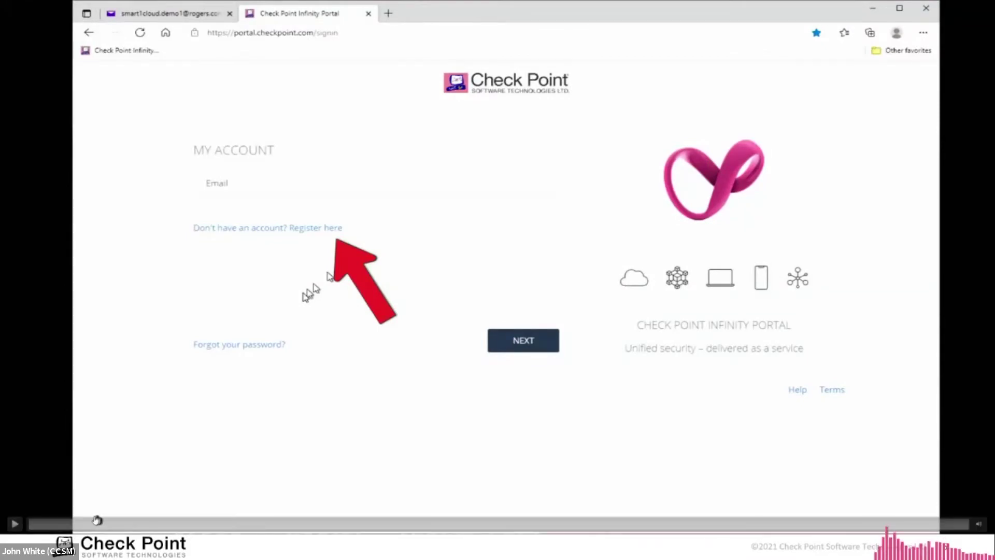
# Play the demo video, sign in to the Infinity Portal account, and show the Check Point product menu.
pyautogui.click(21, 524)
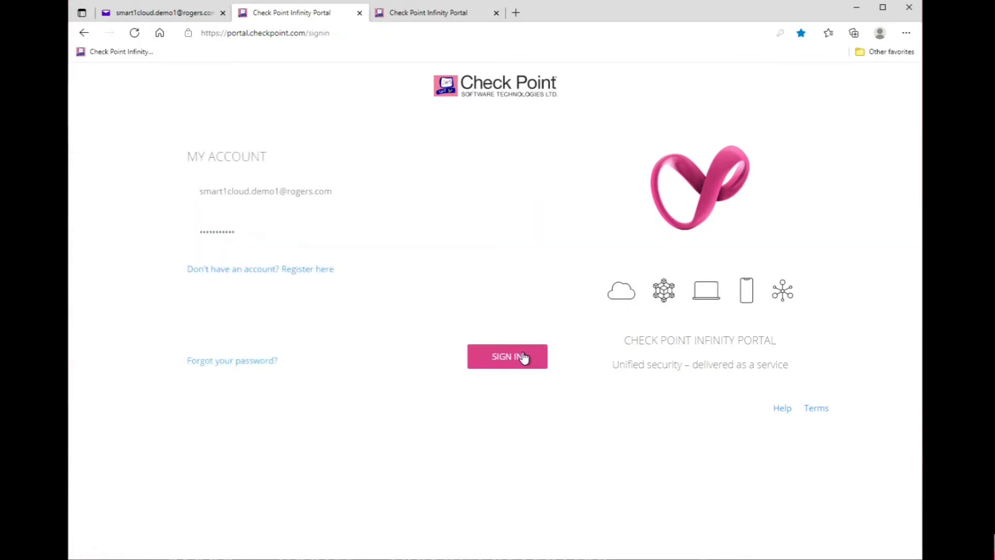
pyautogui.click(523, 358)
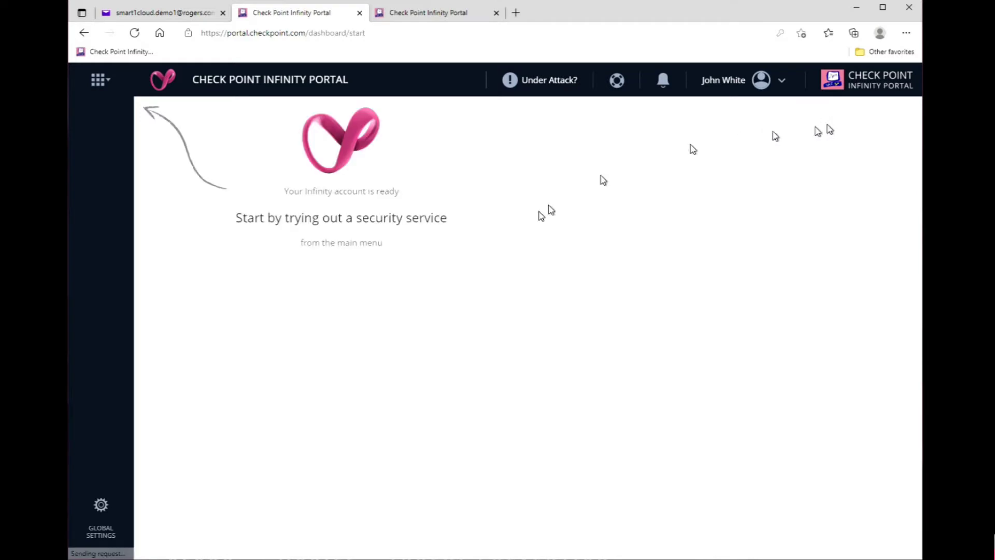
pyautogui.click(100, 82)
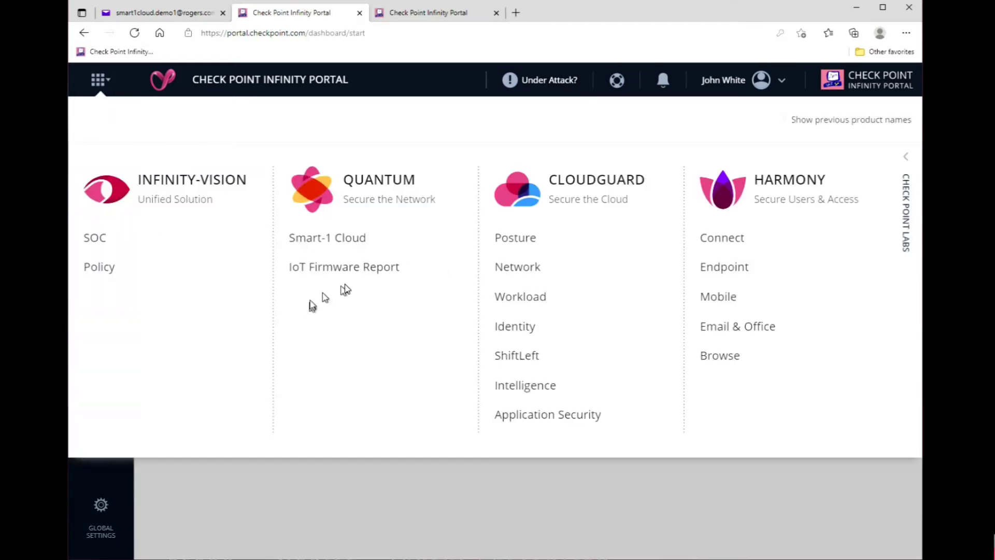
# Start a Quantum Smart-1 Cloud trial with identifier Smart1Cloud-Demo and 3-month log retention.
pyautogui.click(358, 240)
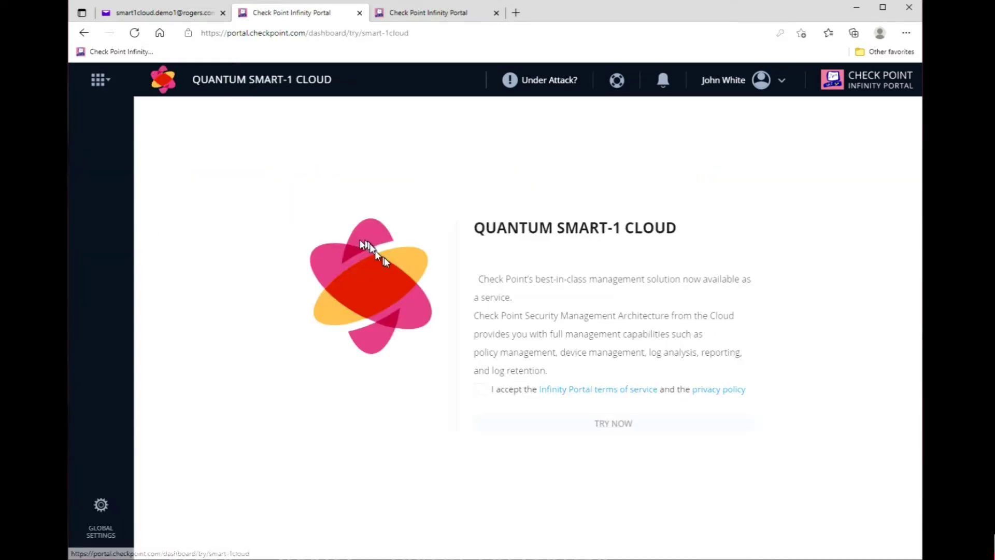
pyautogui.click(479, 390)
pyautogui.click(572, 425)
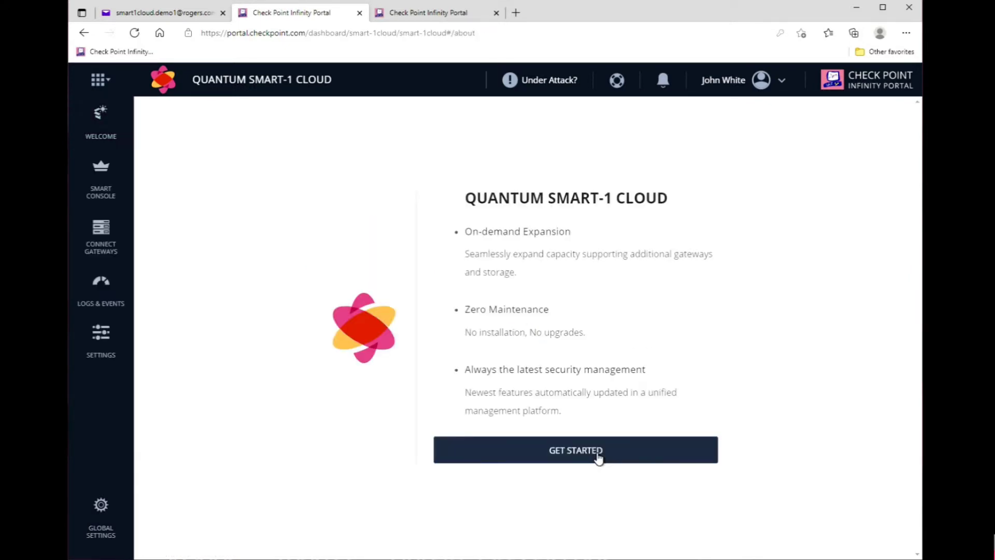
pyautogui.click(599, 457)
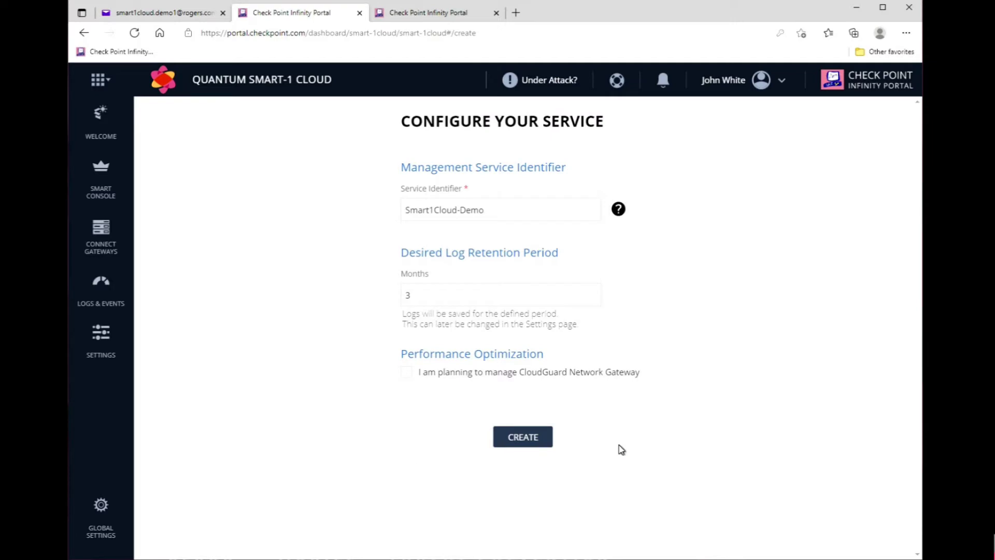
pyautogui.click(522, 212)
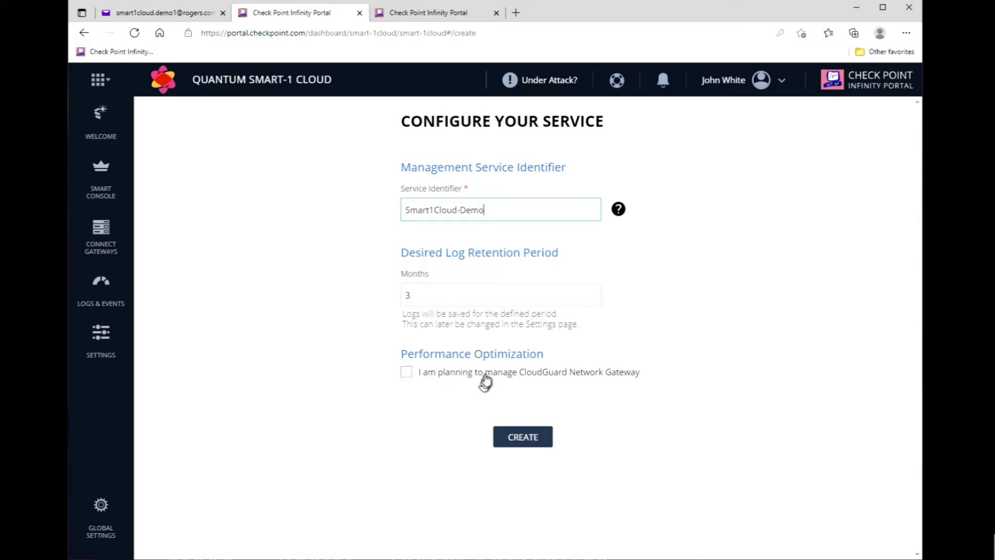
pyautogui.click(534, 438)
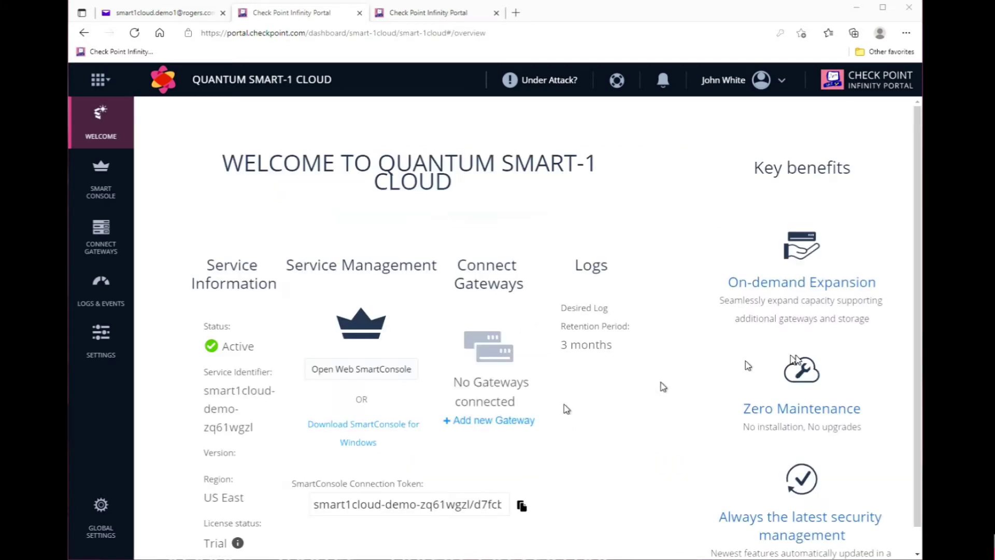
# Launch Web SmartConsole R81.10 once the Smart-1 Cloud service shows Status Active.
pyautogui.click(366, 372)
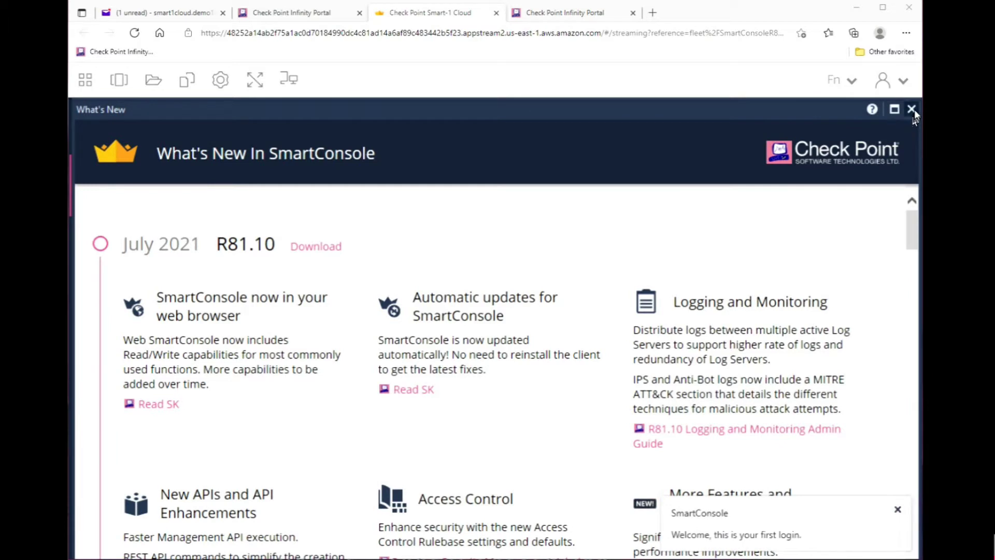
# Dismiss What's New and the reopen tip, allow clipboard access, and go to Security Policies.
pyautogui.click(911, 108)
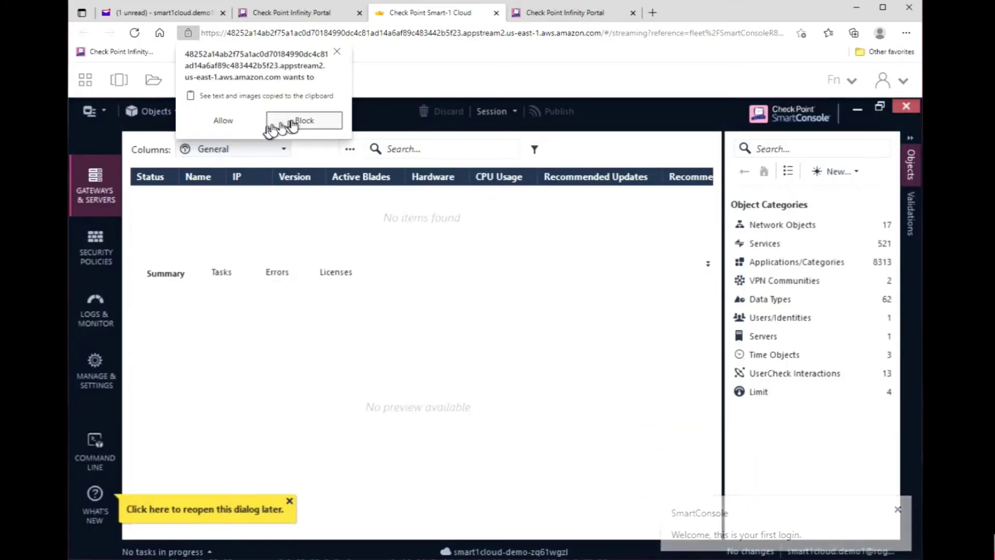
pyautogui.click(224, 120)
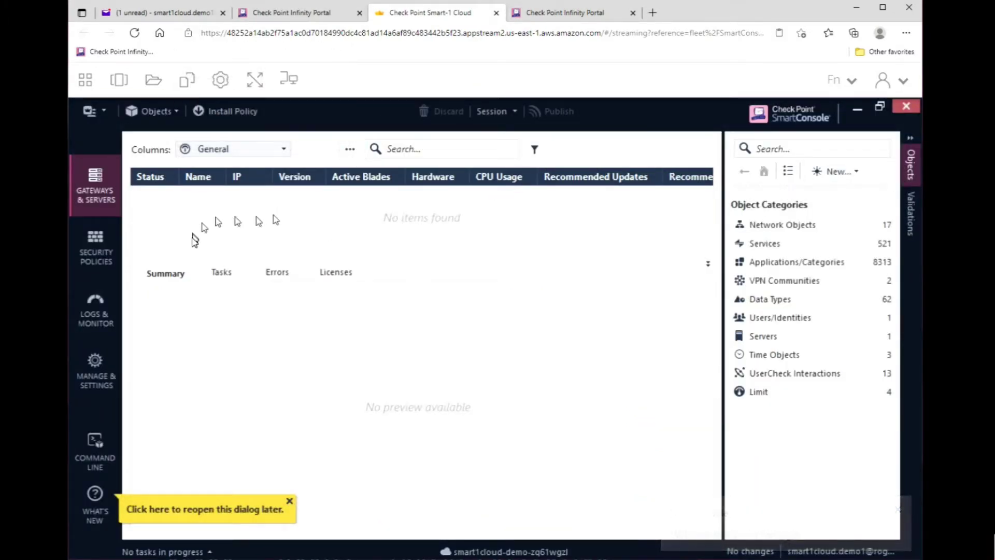
pyautogui.click(289, 500)
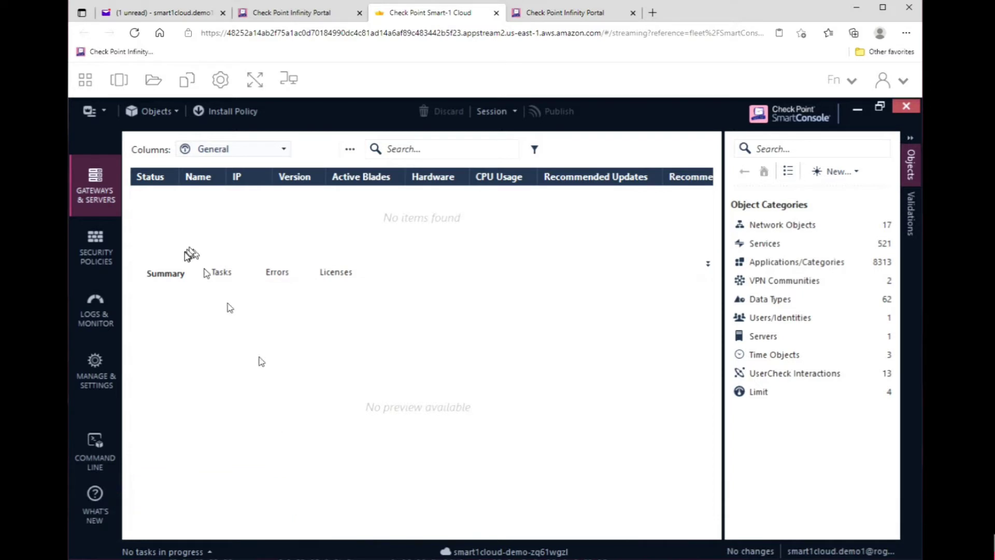
pyautogui.click(910, 153)
pyautogui.click(95, 245)
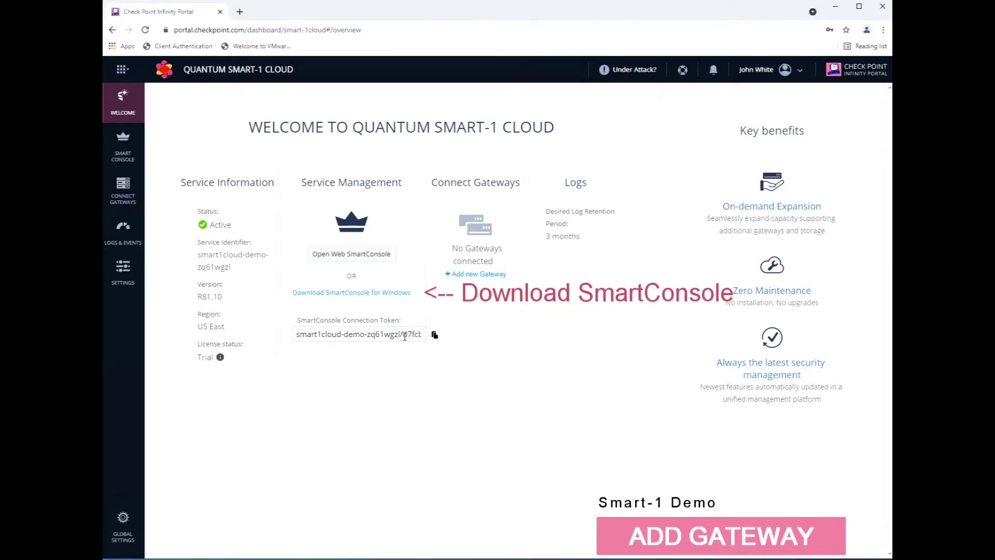
# Select the entire SmartConsole Connection Token and copy it.
pyautogui.tripleClick(405, 335)
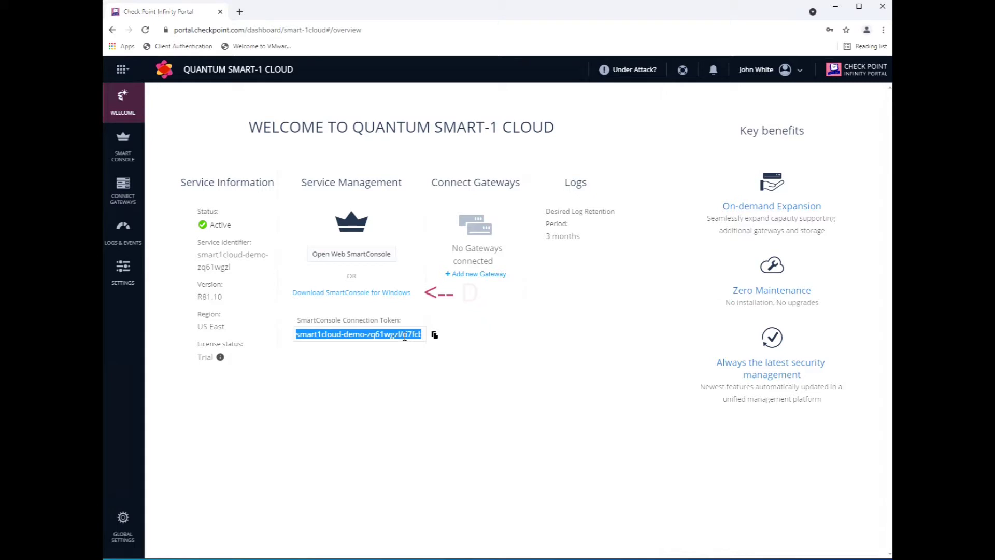
pyautogui.rightClick(404, 336)
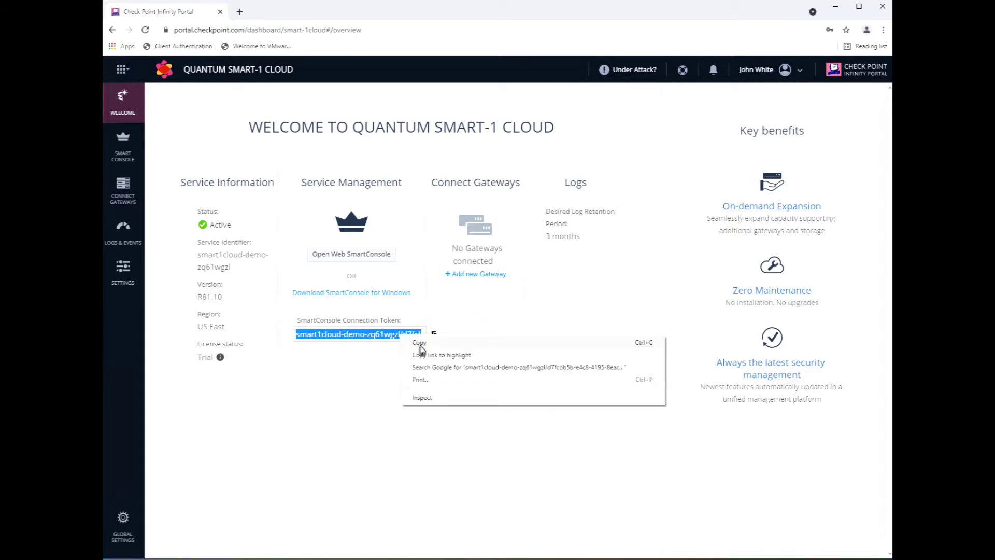
pyautogui.click(420, 344)
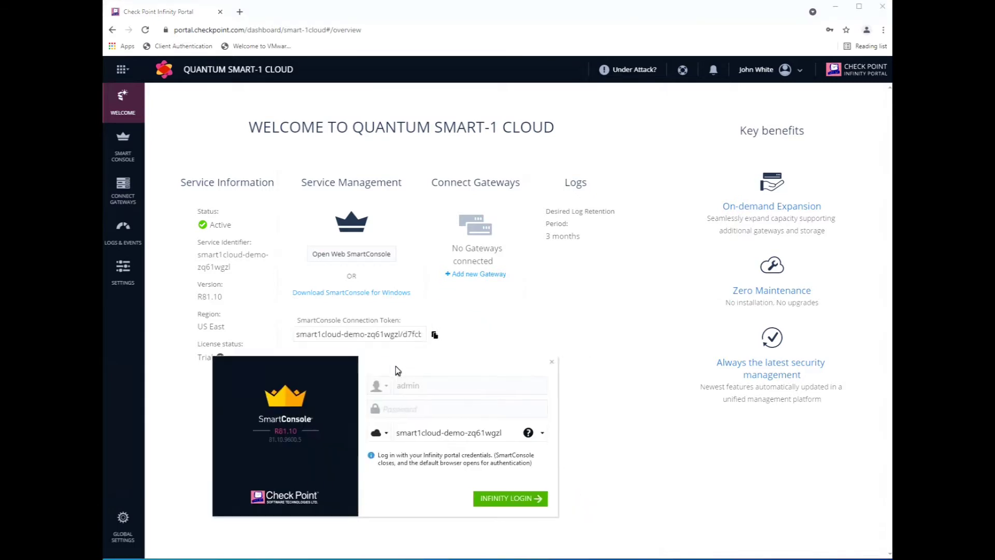
# Set the login server type to Cloud, paste the connection token, and start Infinity login.
pyautogui.click(382, 438)
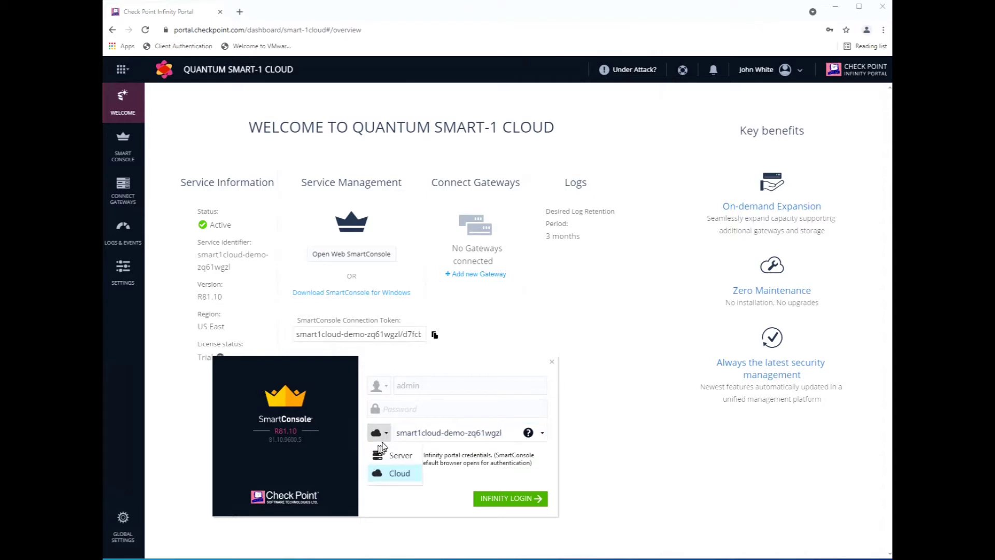
pyautogui.click(394, 474)
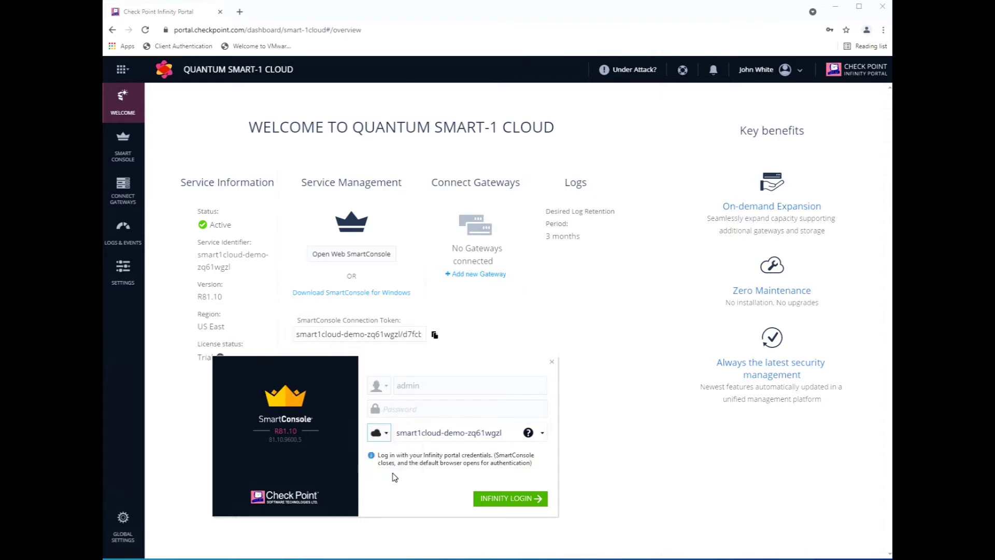
pyautogui.tripleClick(479, 438)
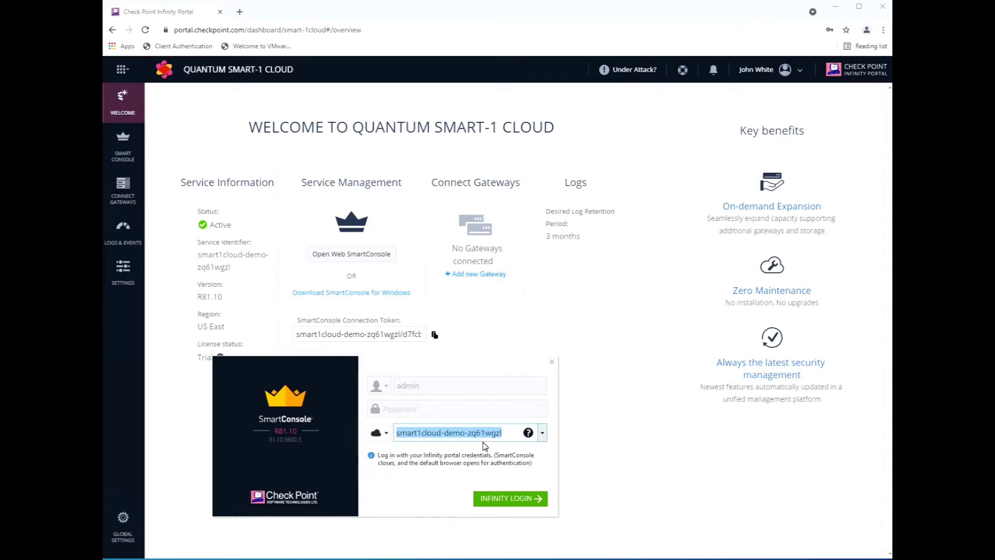
pyautogui.hotkey('ctrl', 'v')
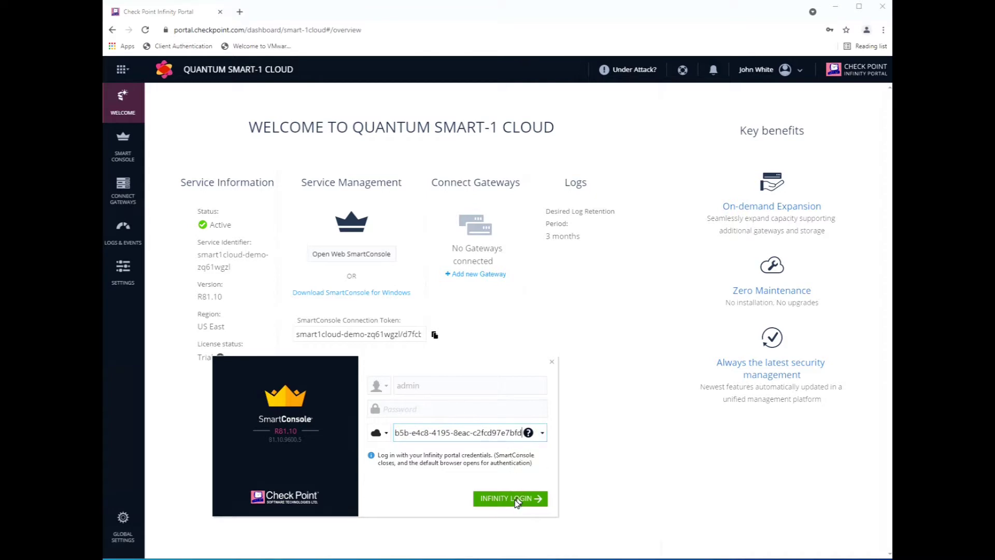
pyautogui.click(515, 499)
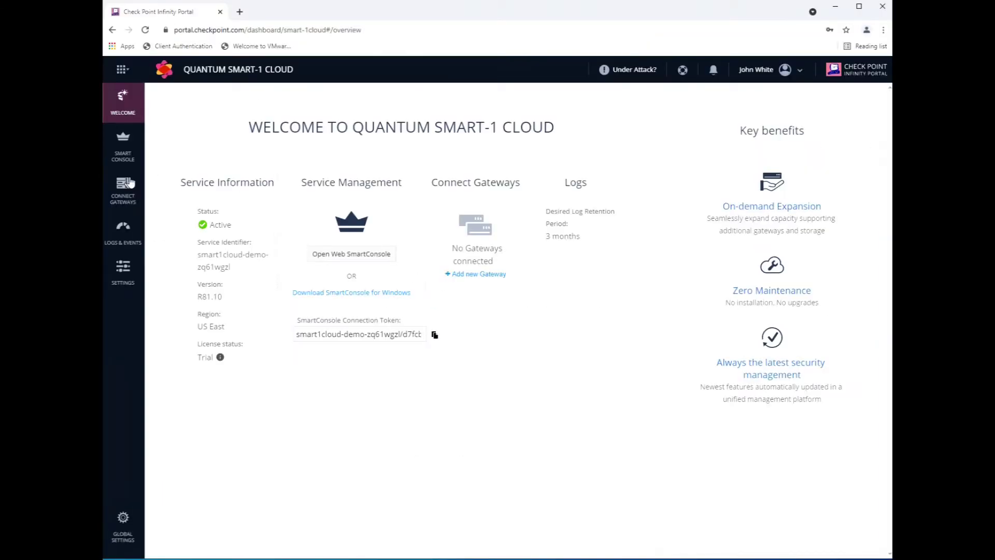
# On Connect Gateways, add and register gateway s1c-demo-gw1, now waiting for connection.
pyautogui.click(133, 198)
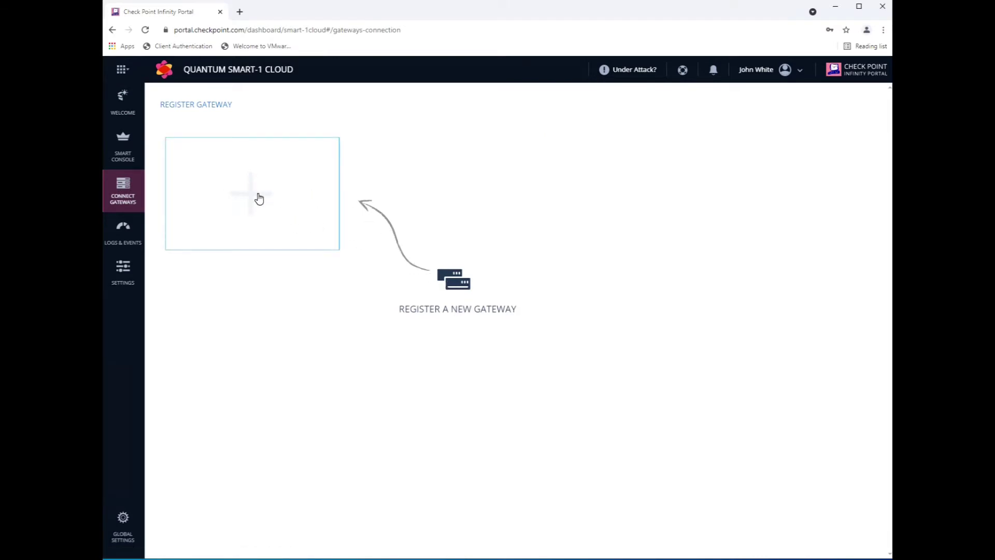
pyautogui.click(257, 197)
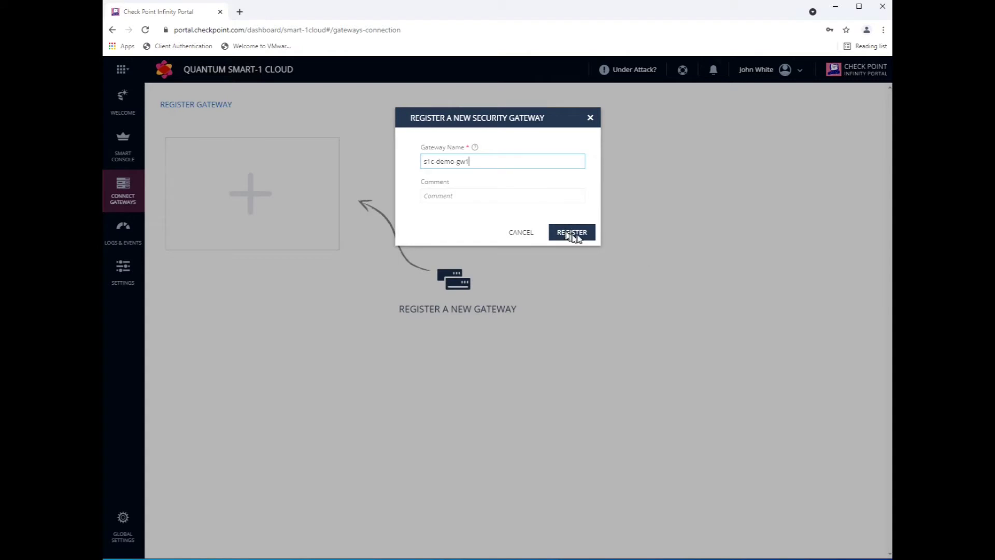
pyautogui.click(580, 236)
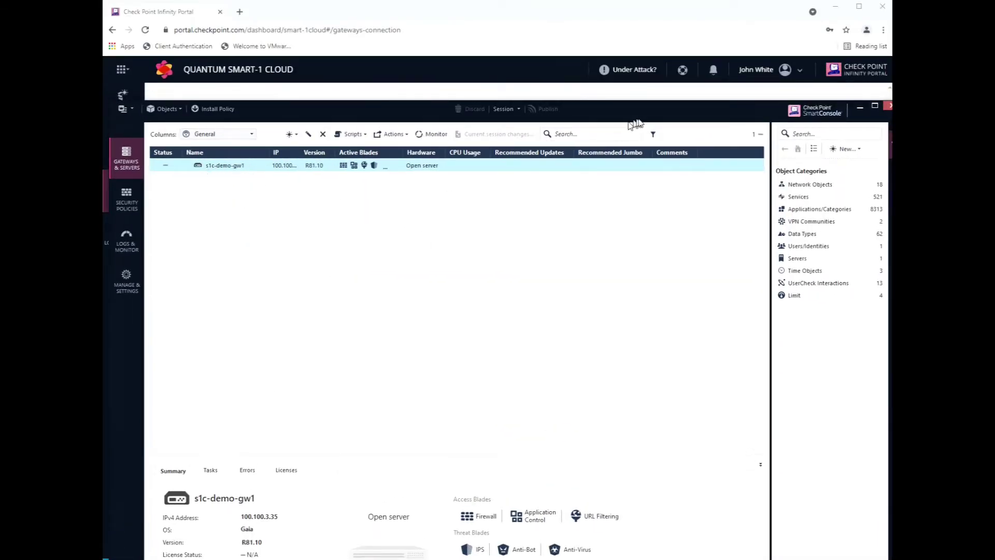
pyautogui.scroll(3, 654, 244)
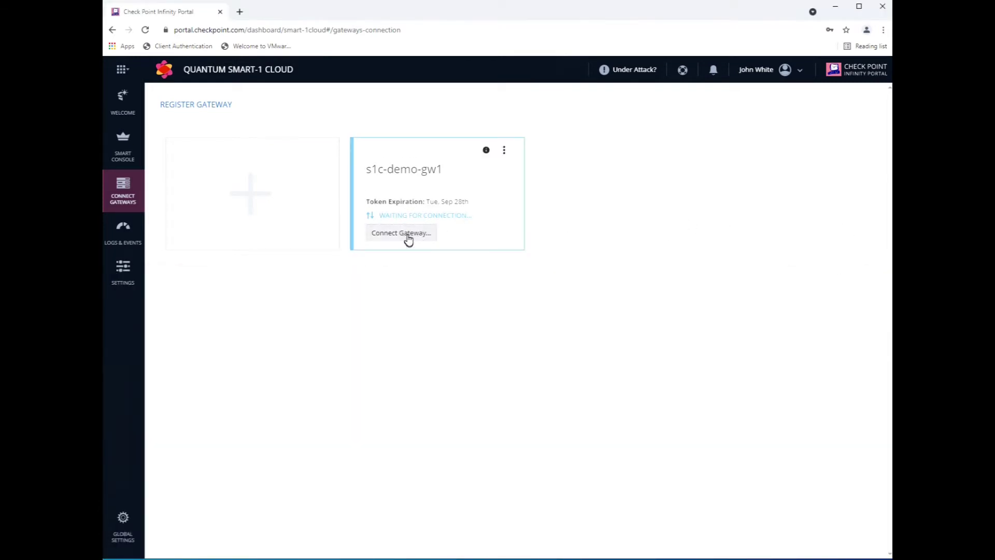
# Show the R81 gateway connection instructions and copy the auth-token connection command.
pyautogui.click(408, 236)
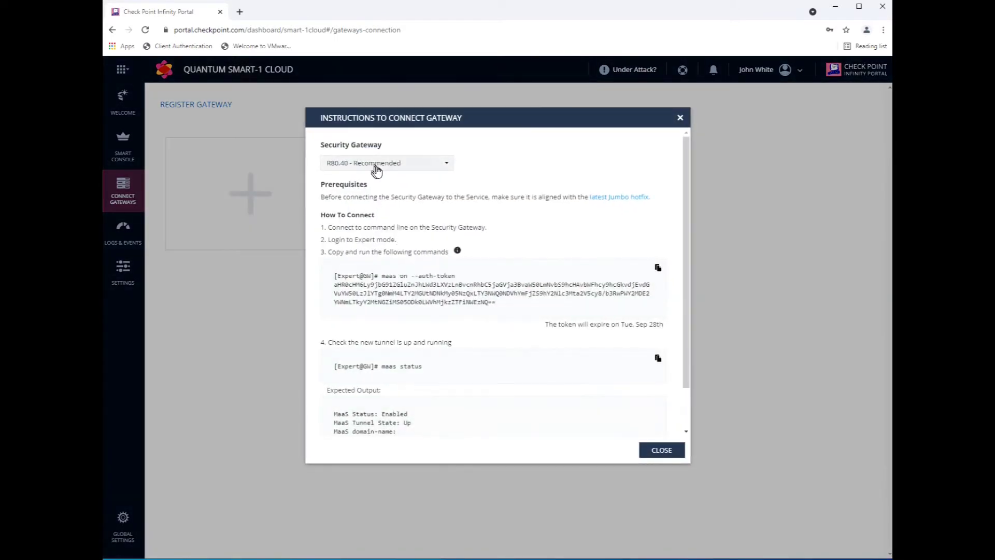
pyautogui.click(377, 165)
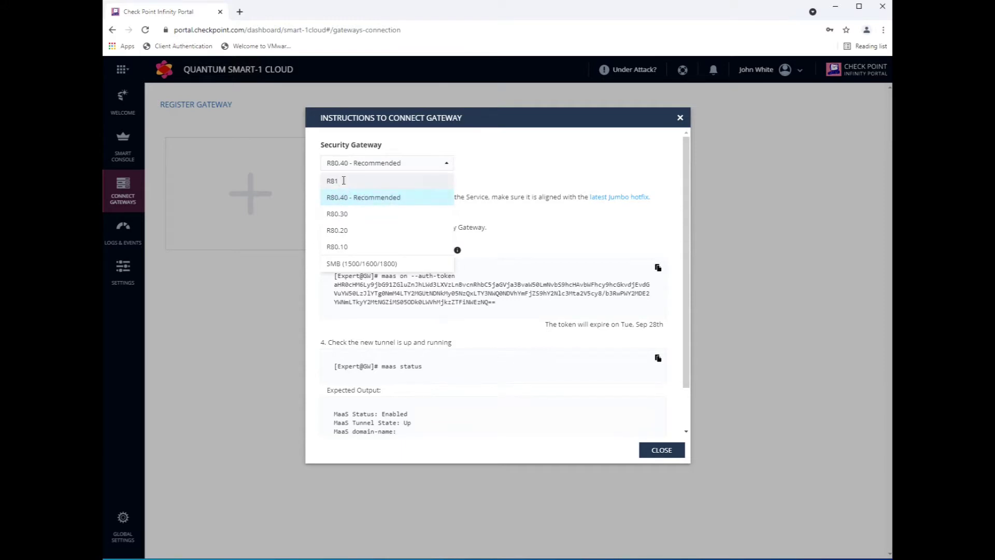
pyautogui.click(343, 180)
pyautogui.moveTo(332, 197); pyautogui.dragTo(367, 198)
pyautogui.click(528, 224)
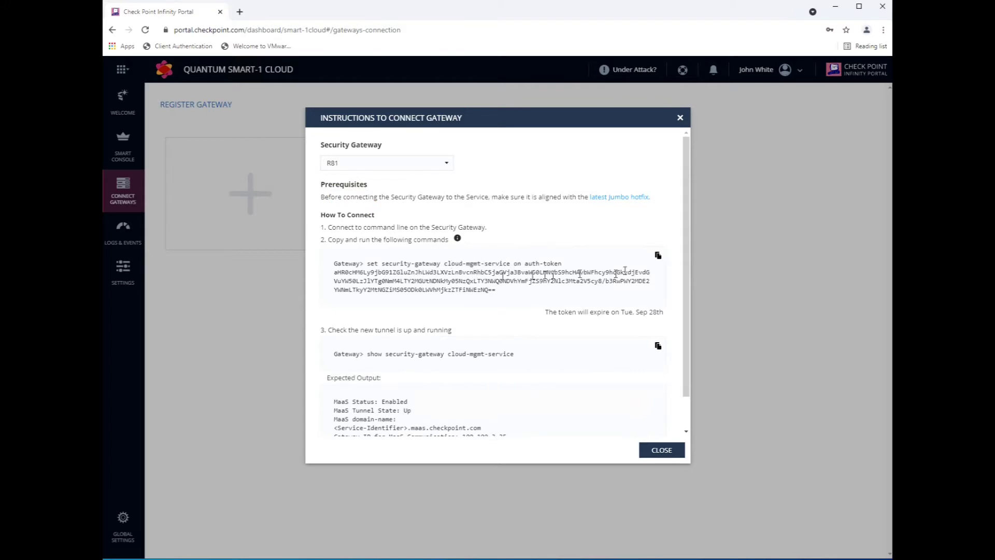
pyautogui.click(657, 256)
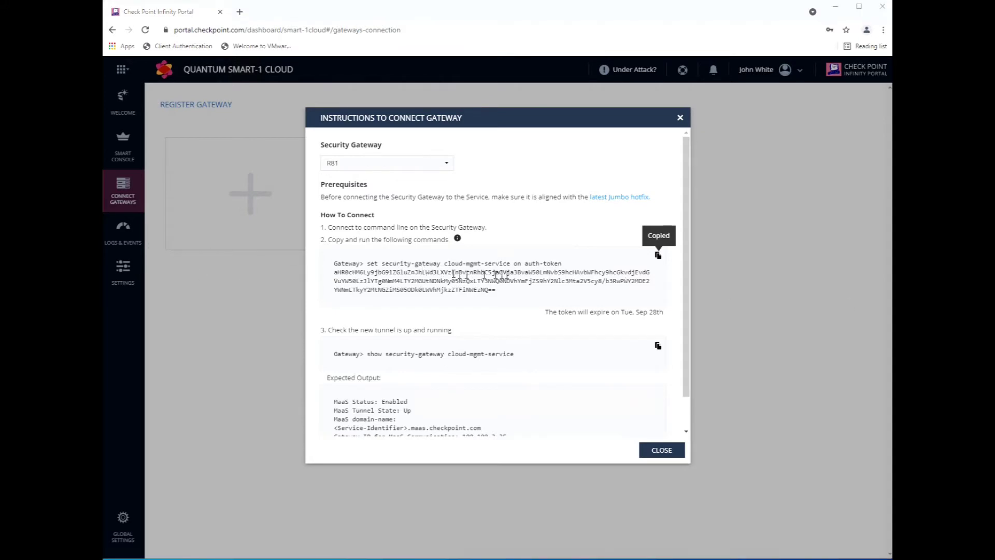
pyautogui.moveTo(103, 262); pyautogui.dragTo(514, 289)
# Paste and run the cloud-mgmt-service auth-token command in clish, then exit to expert mode.
pyautogui.rightClick(511, 290)
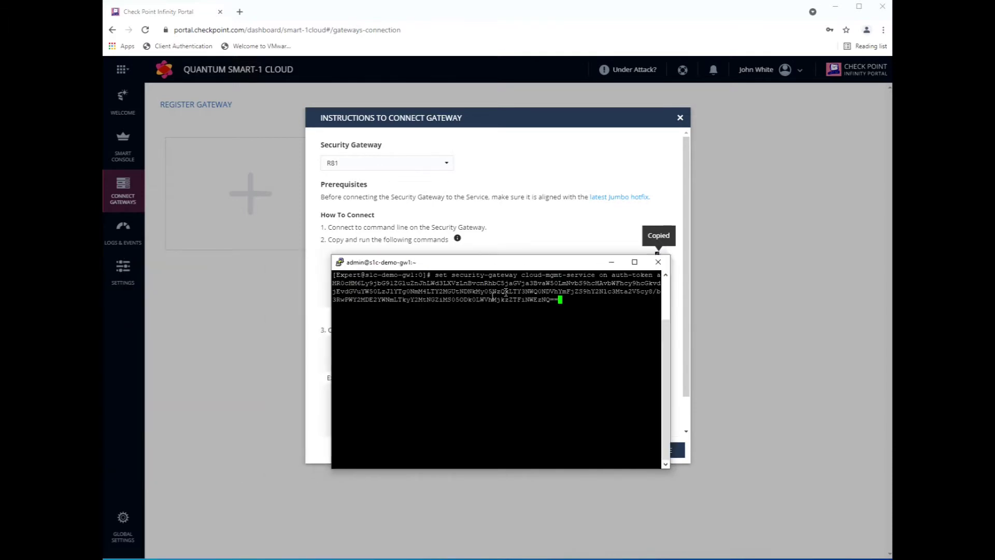
pyautogui.press('Return')
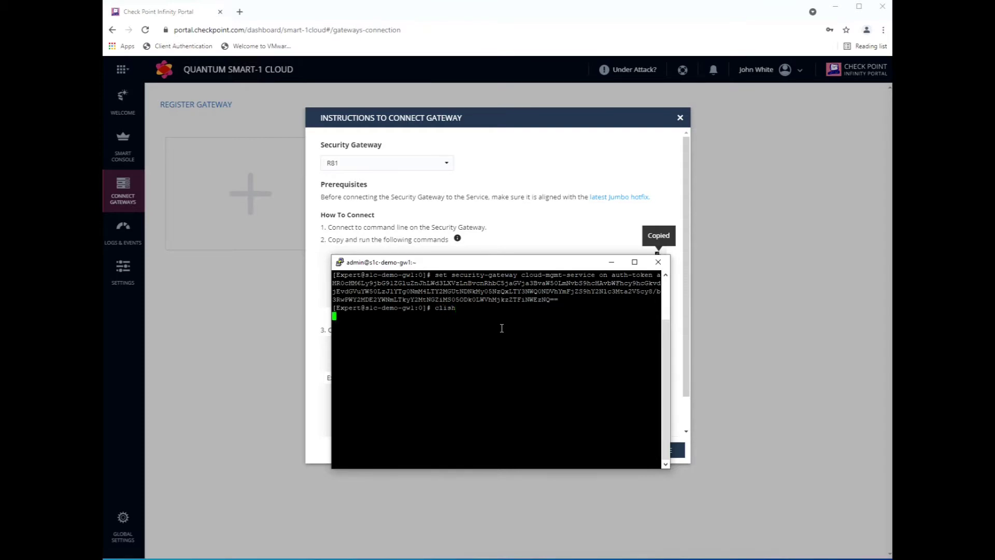
pyautogui.rightClick(487, 330)
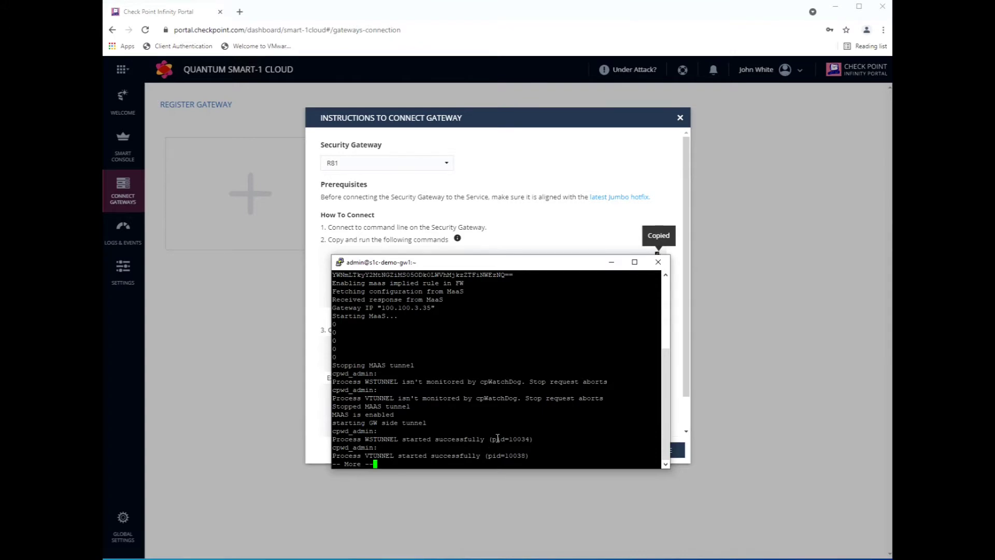
pyautogui.press('Return')
pyautogui.press('Return')
pyautogui.press('Return')
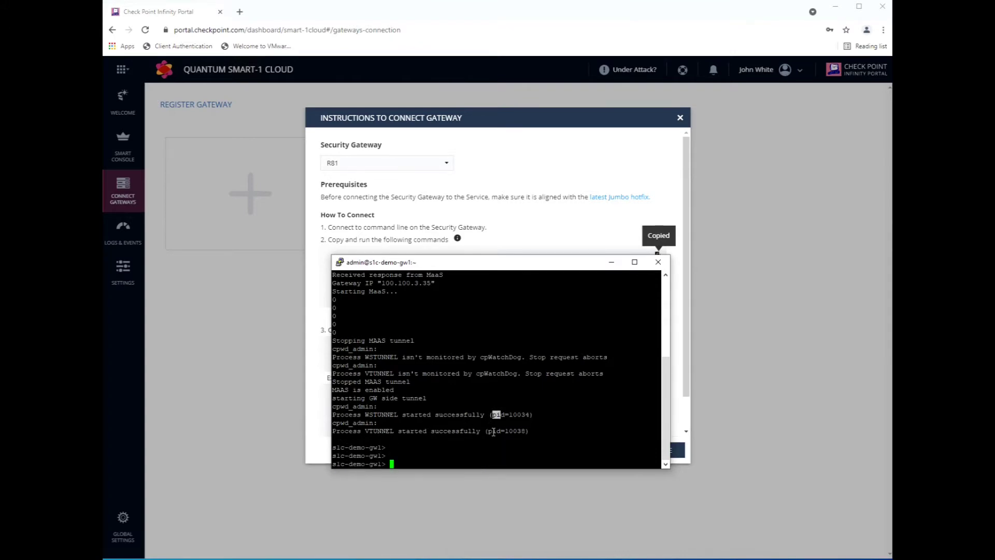
pyautogui.write('exit')
pyautogui.press('Return')
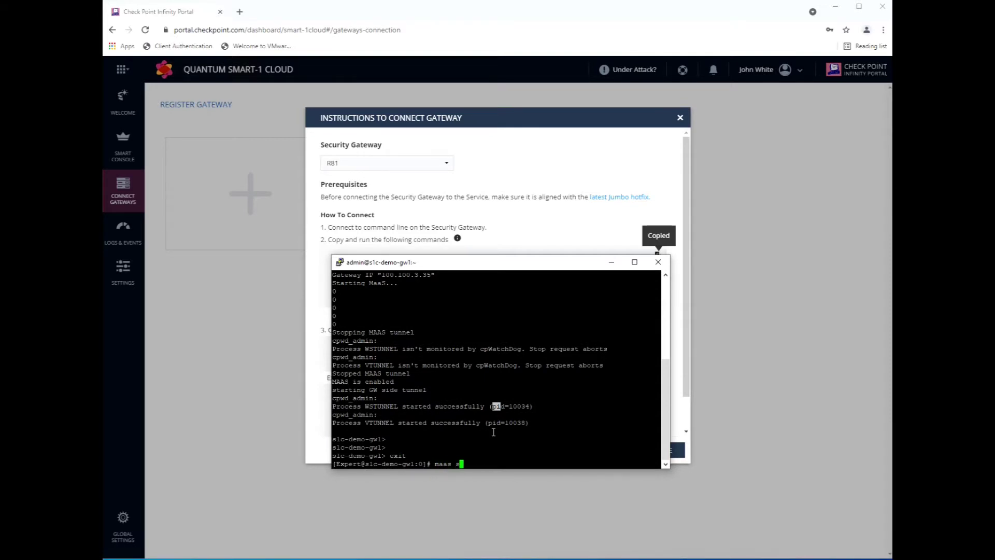
# Run maas status to confirm Enabled with tunnel Up, then close the connection instructions.
pyautogui.write('maas status')
pyautogui.press('Return')
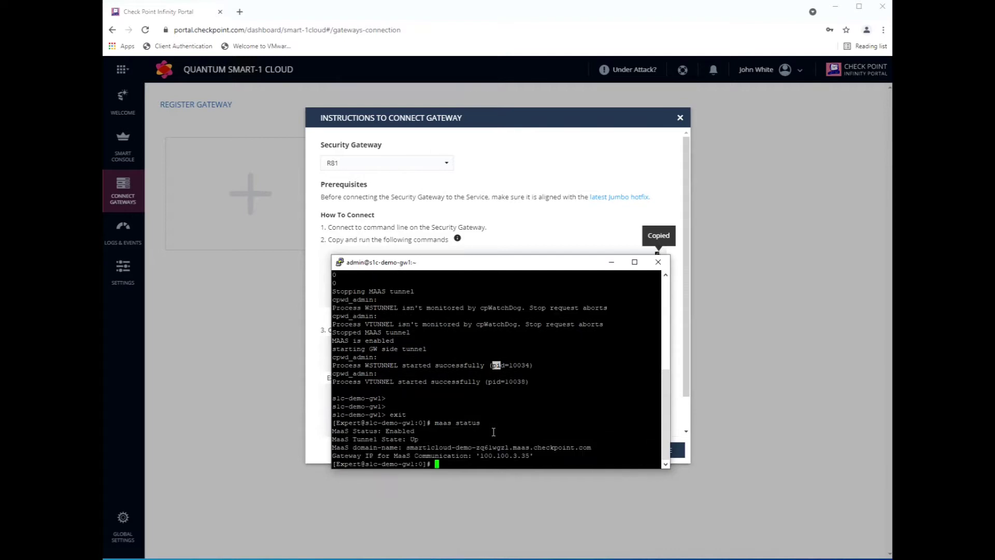
pyautogui.moveTo(390, 431); pyautogui.dragTo(418, 439)
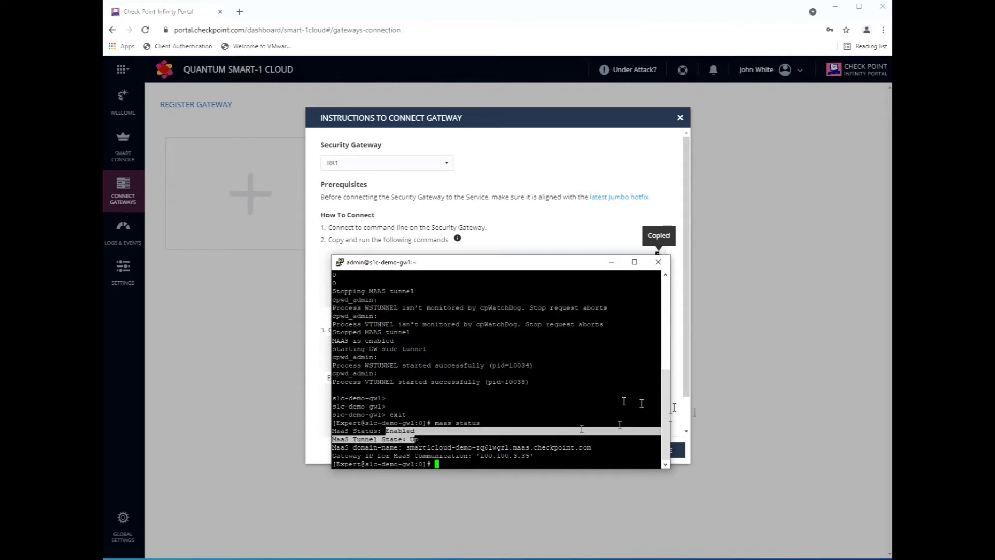
pyautogui.click(622, 307)
pyautogui.click(609, 264)
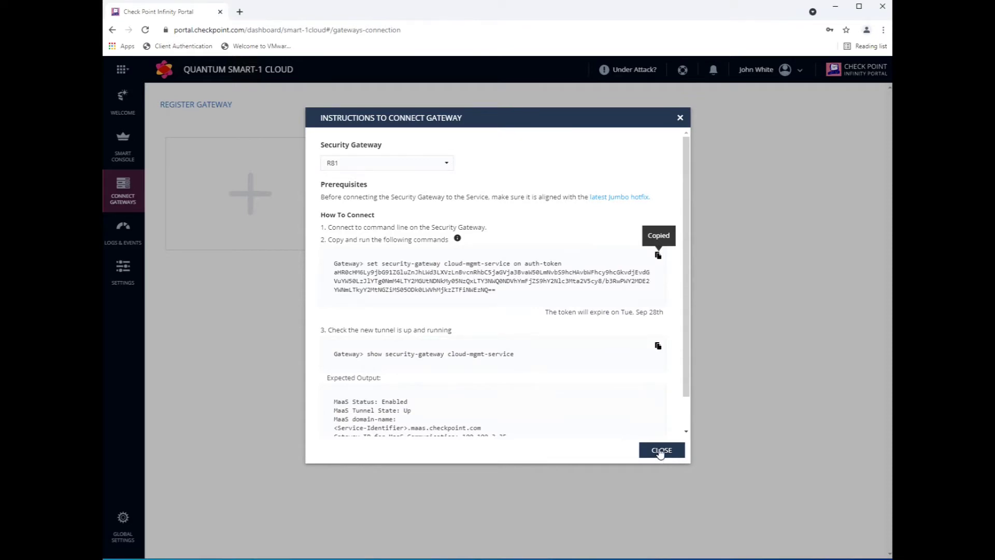
pyautogui.click(661, 450)
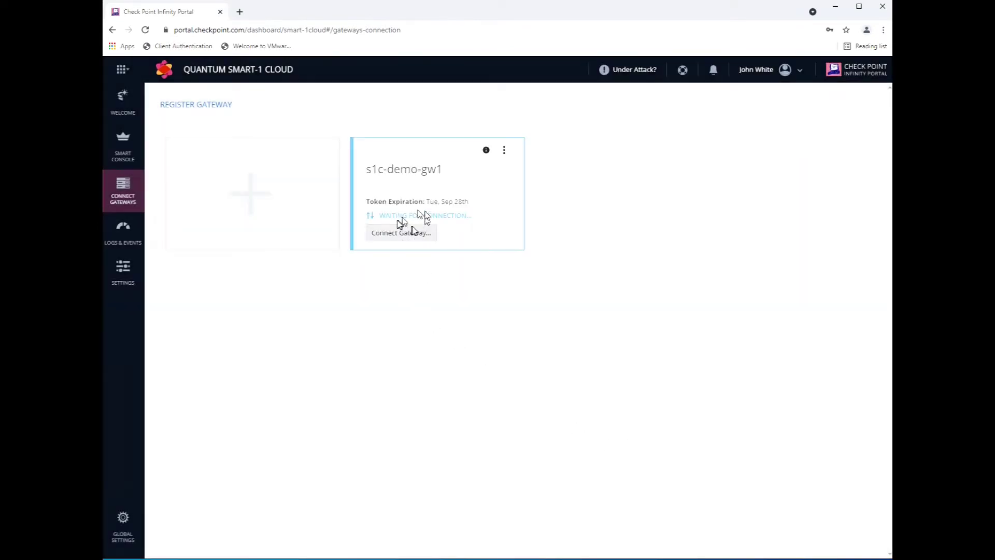
# Check that s1c-demo-gw1 moved from waiting for connection to pending trust, then select the gateway.
pyautogui.moveTo(381, 215); pyautogui.dragTo(450, 215)
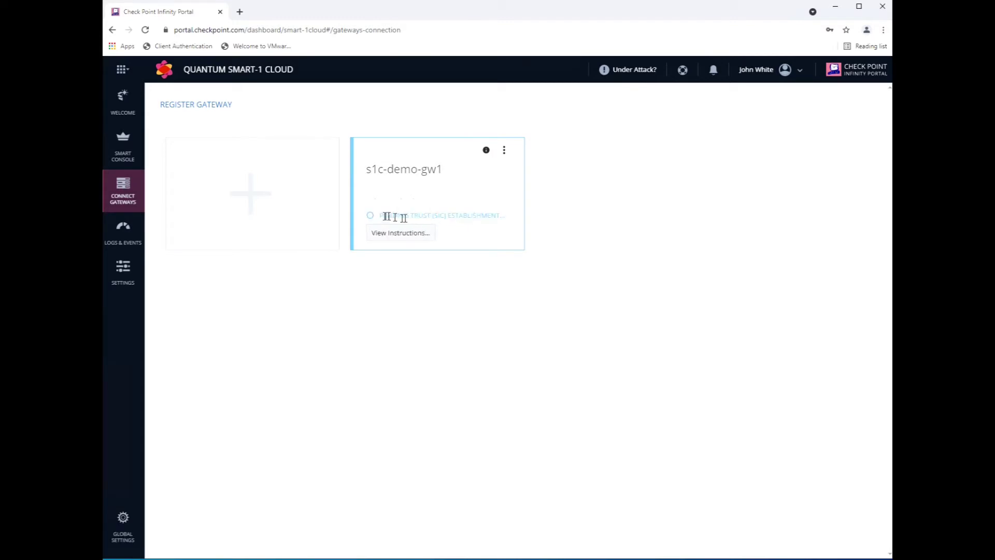
pyautogui.moveTo(418, 215); pyautogui.dragTo(487, 215)
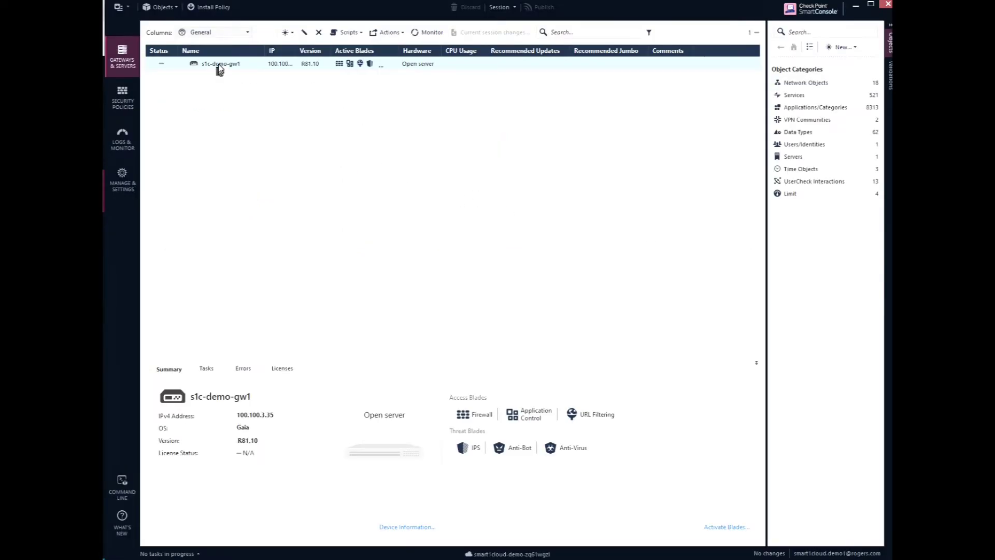
pyautogui.click(223, 64)
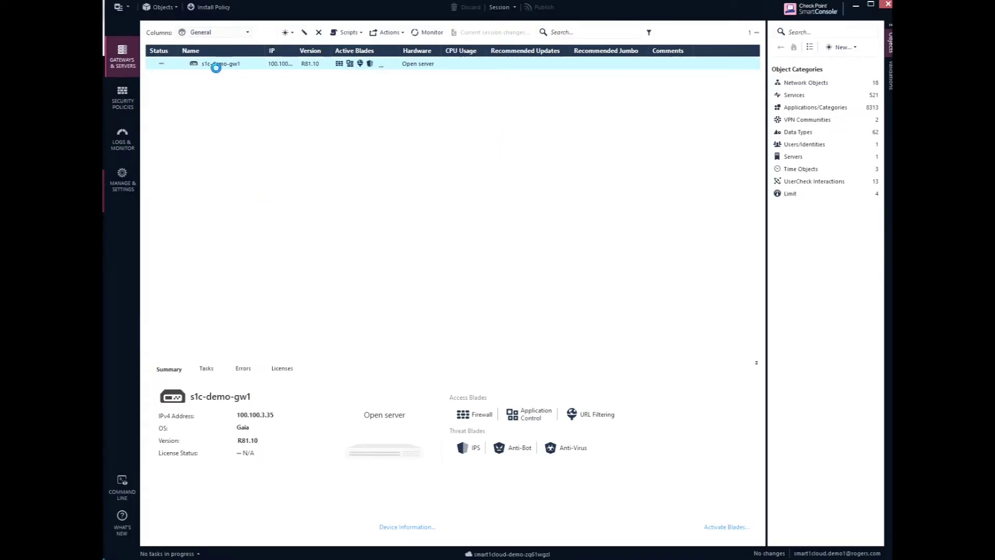
# Open s1c-demo-gw1's Trusted Communication settings and enter the one-time password in both password fields.
pyautogui.doubleClick(216, 67)
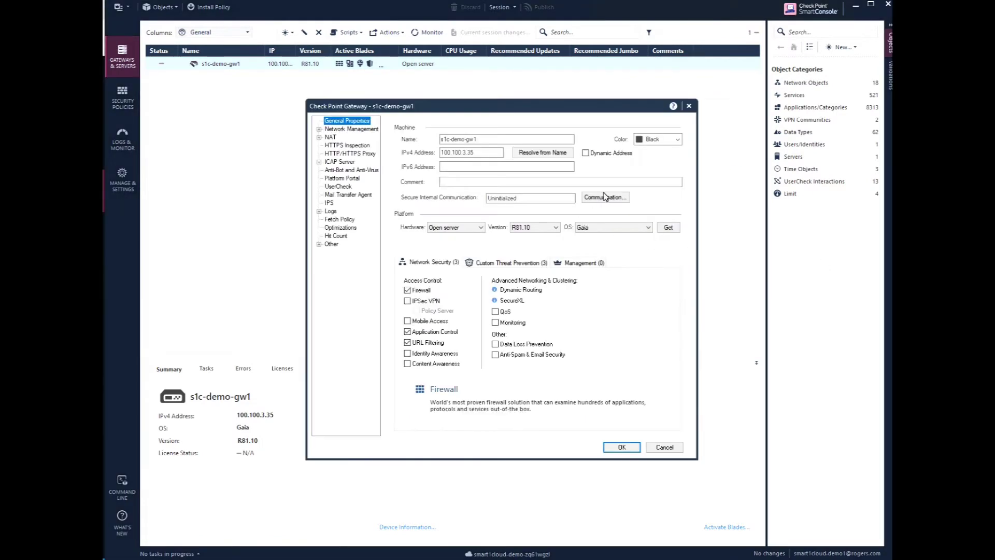
pyautogui.click(593, 200)
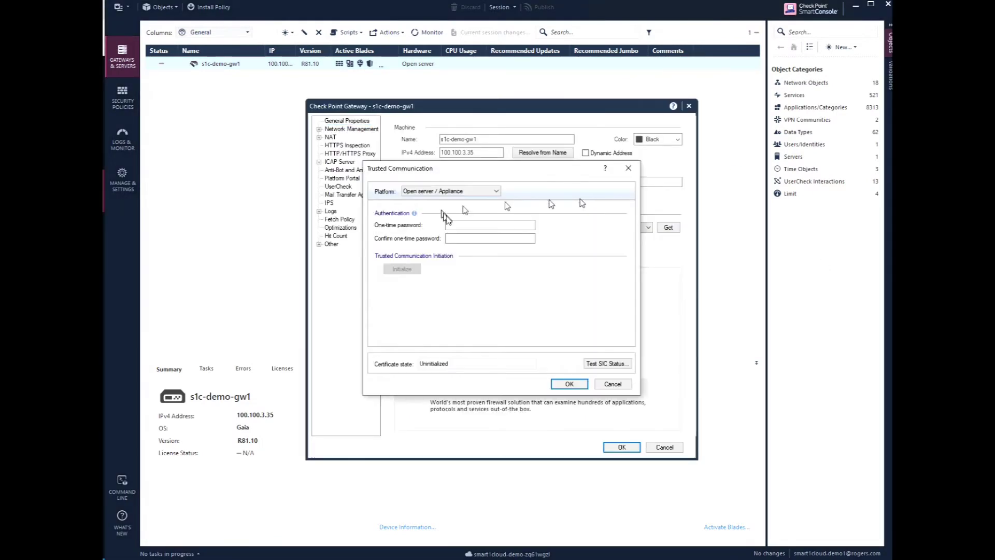
pyautogui.click(475, 226)
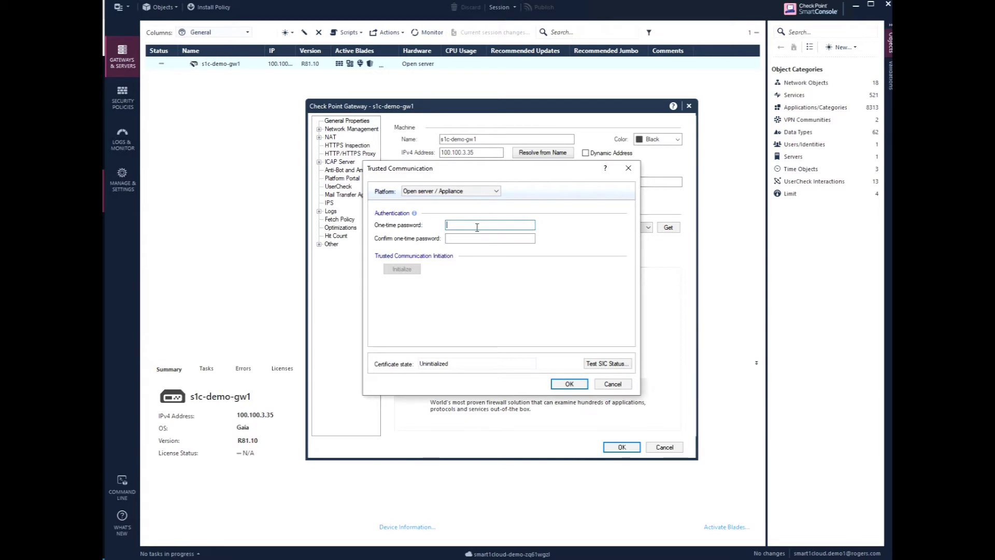
pyautogui.write('vpn123')
pyautogui.press('Tab')
pyautogui.write('vpn')
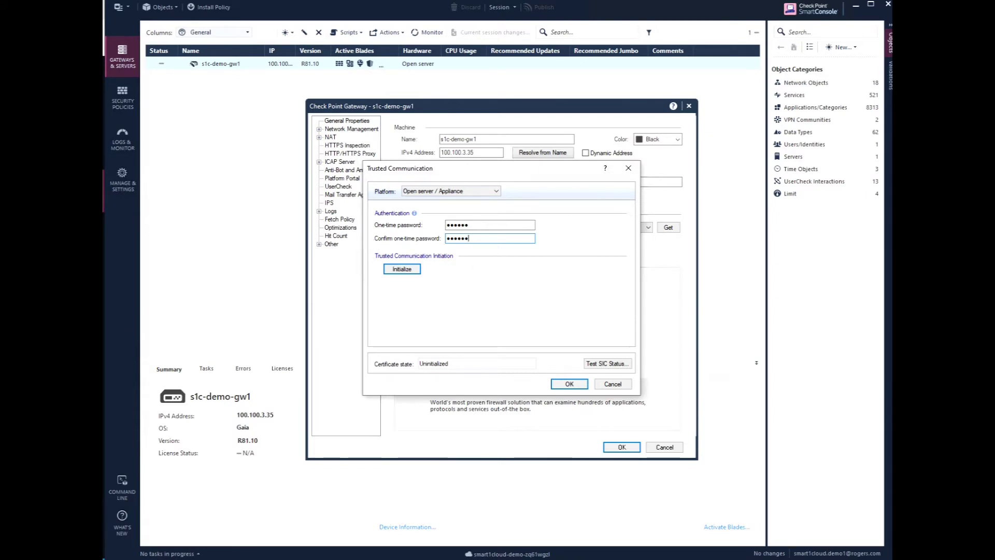
pyautogui.hotkey('alt', 'Tab')
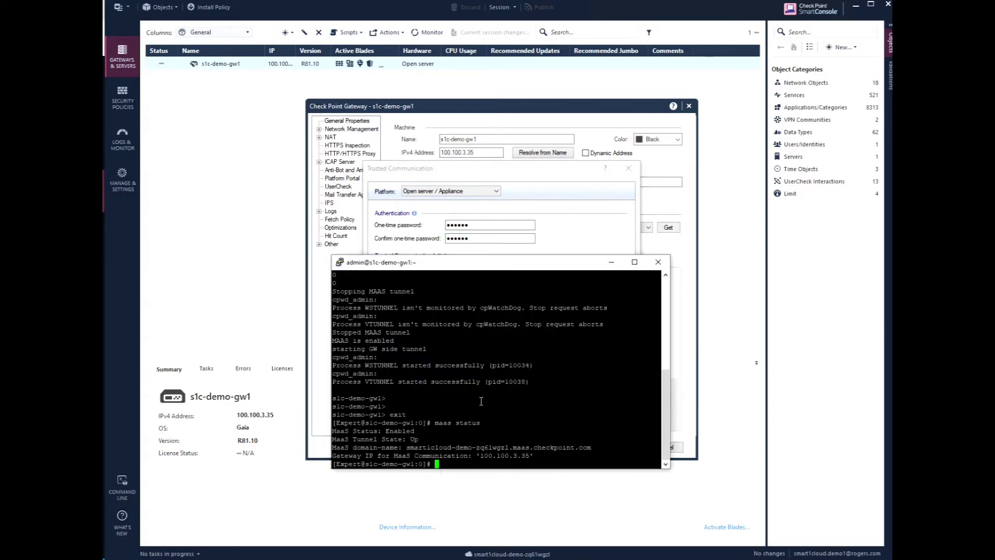
# Run cpconfig on the gateway and note option 5, Secure Internal Communication.
pyautogui.write('cpconfig')
pyautogui.press('Return')
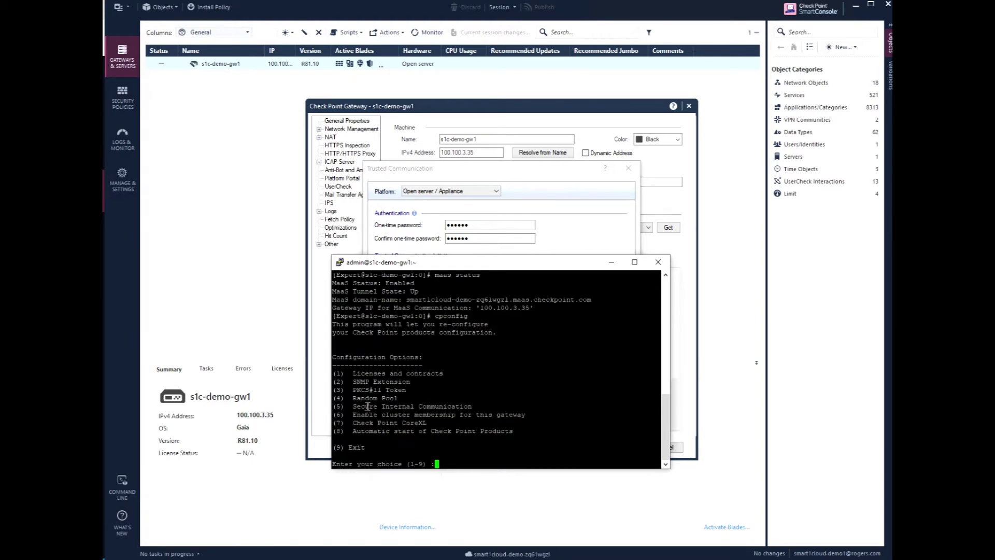
pyautogui.moveTo(365, 406); pyautogui.dragTo(471, 407)
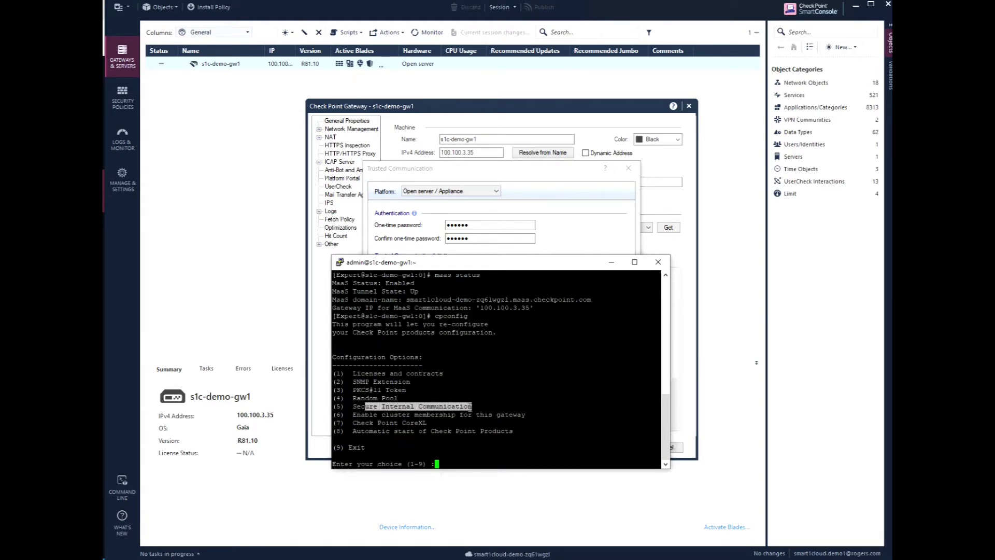
pyautogui.click(486, 423)
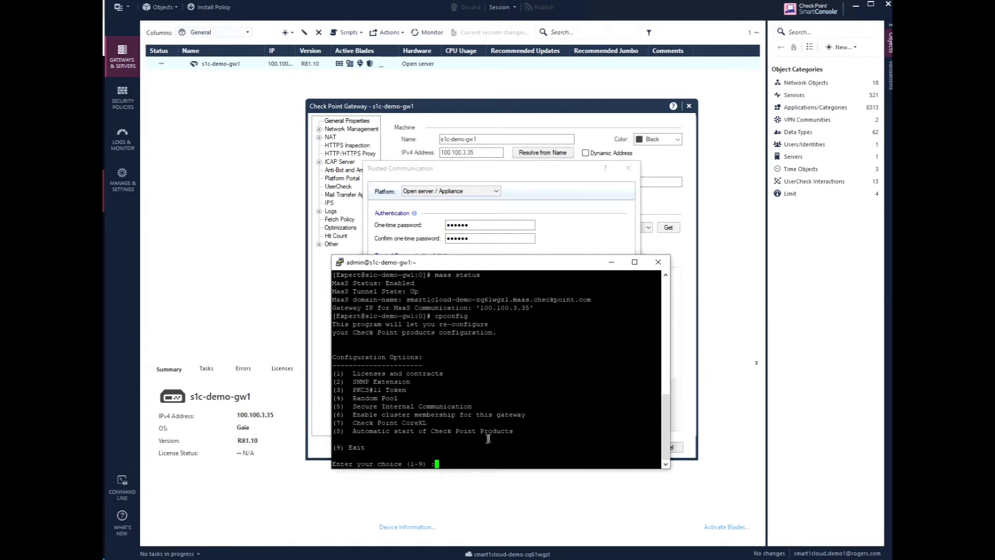
pyautogui.click(610, 264)
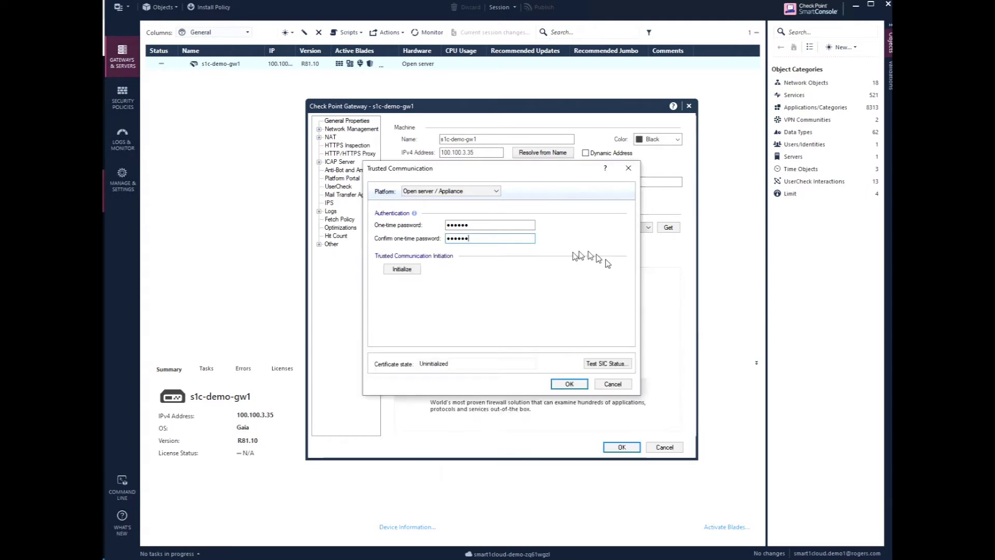
# Initialize SIC trust with s1c-demo-gw1, accept the retrieved topology, and save the gateway object.
pyautogui.click(402, 269)
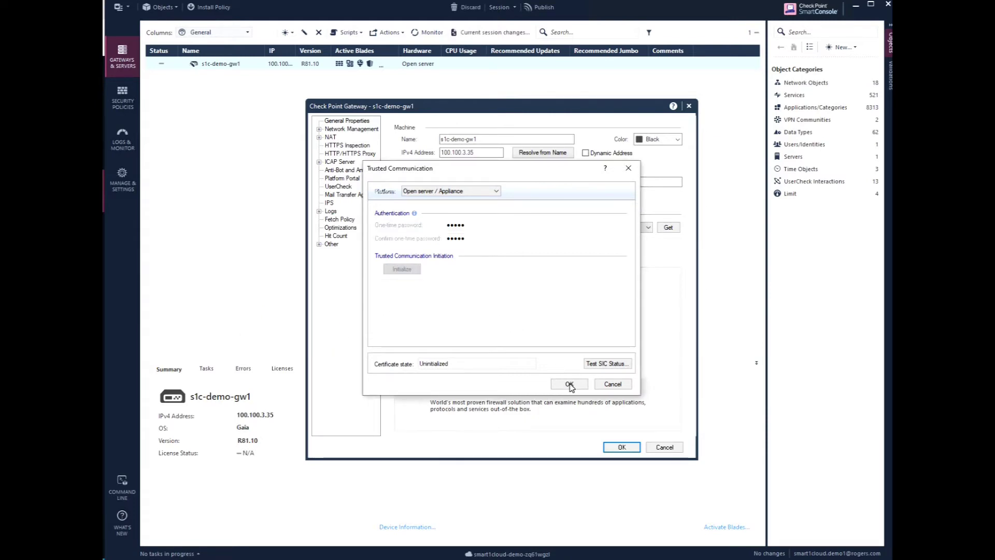
pyautogui.click(568, 383)
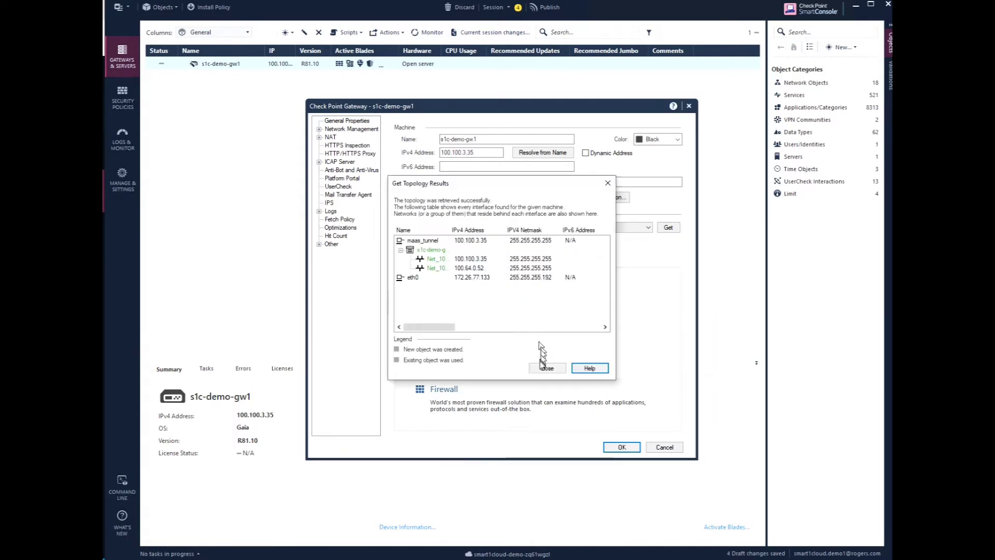
pyautogui.click(542, 366)
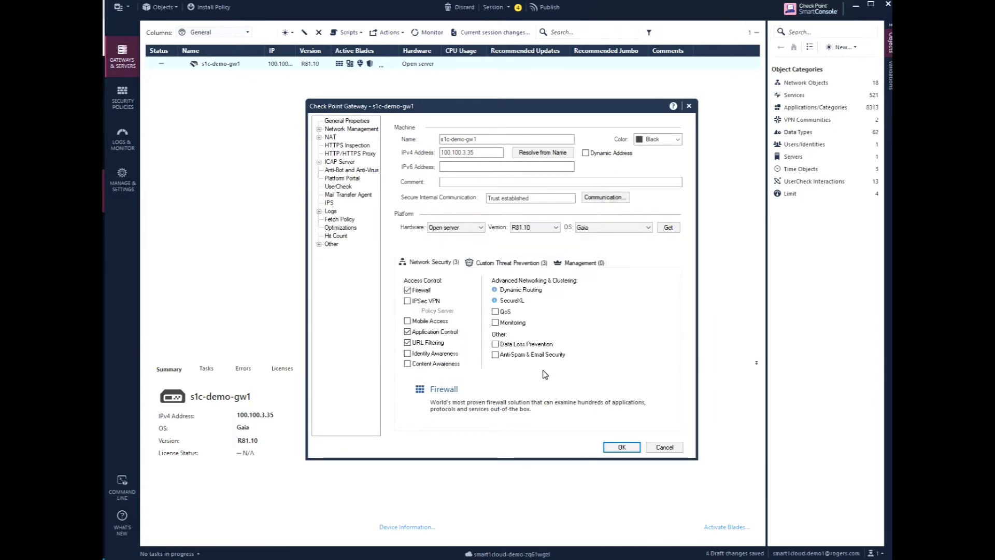
pyautogui.click(622, 447)
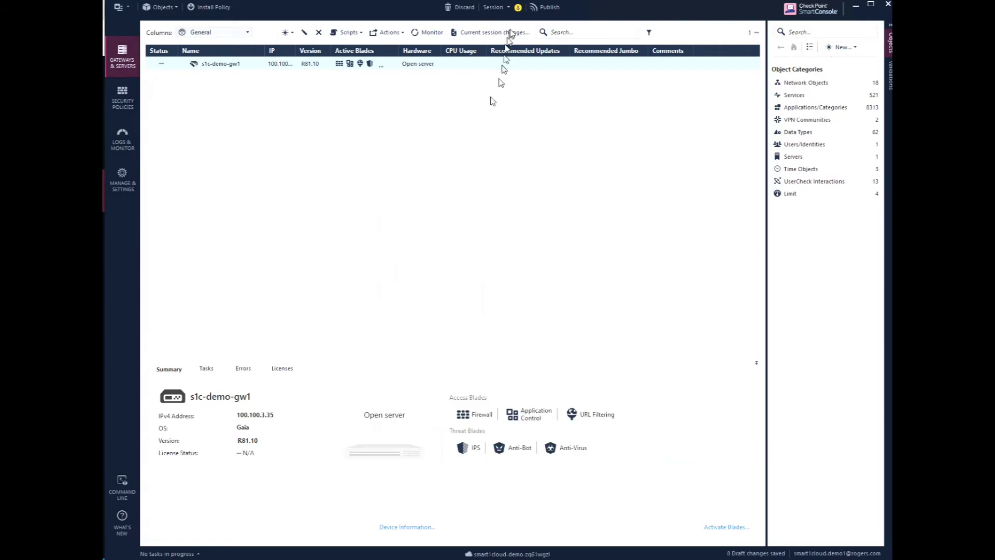
# Publish the pending gateway changes under the default session name.
pyautogui.click(545, 9)
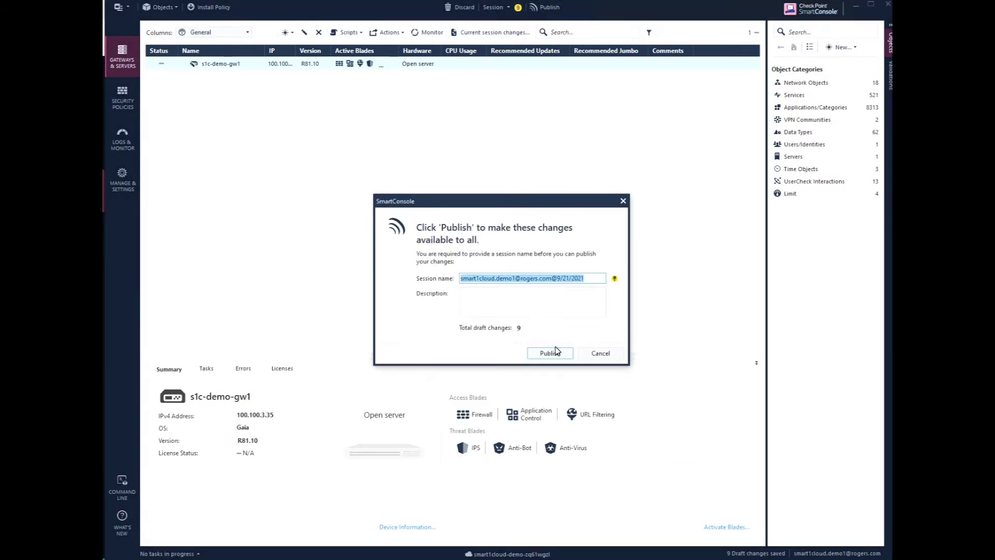
pyautogui.click(550, 354)
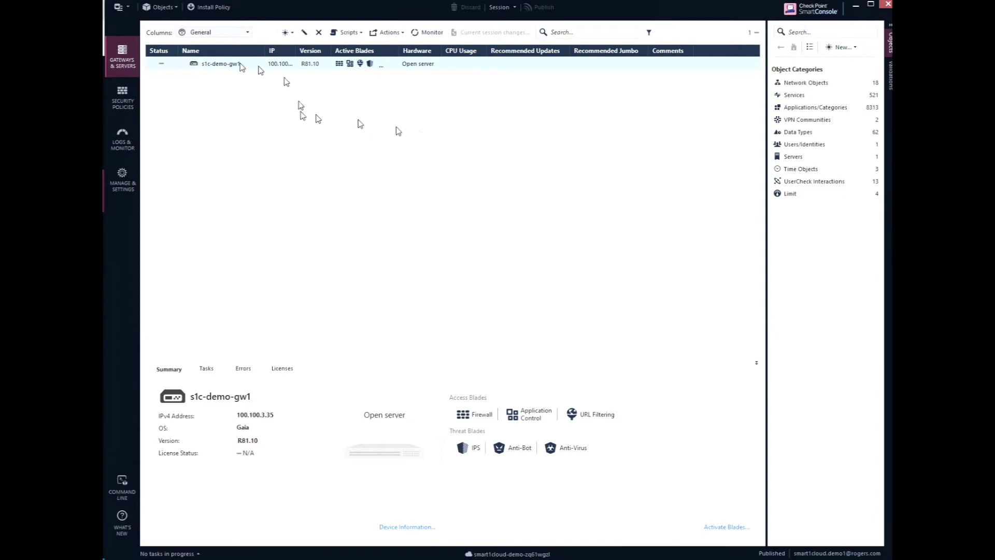
pyautogui.click(163, 69)
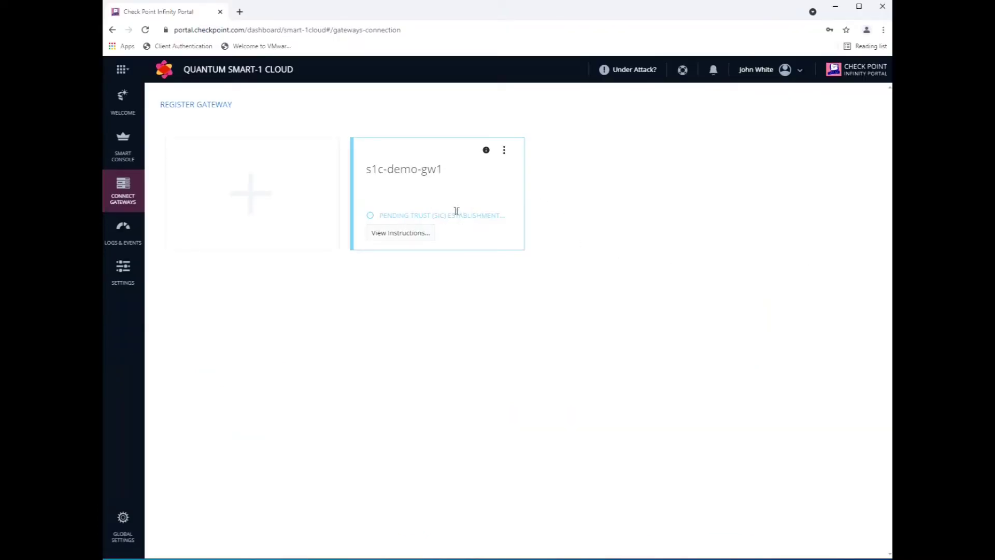
# Watch s1c-demo-gw1's status change from pending trust to REGISTRATION COMPLETED.
pyautogui.moveTo(445, 215); pyautogui.dragTo(494, 214)
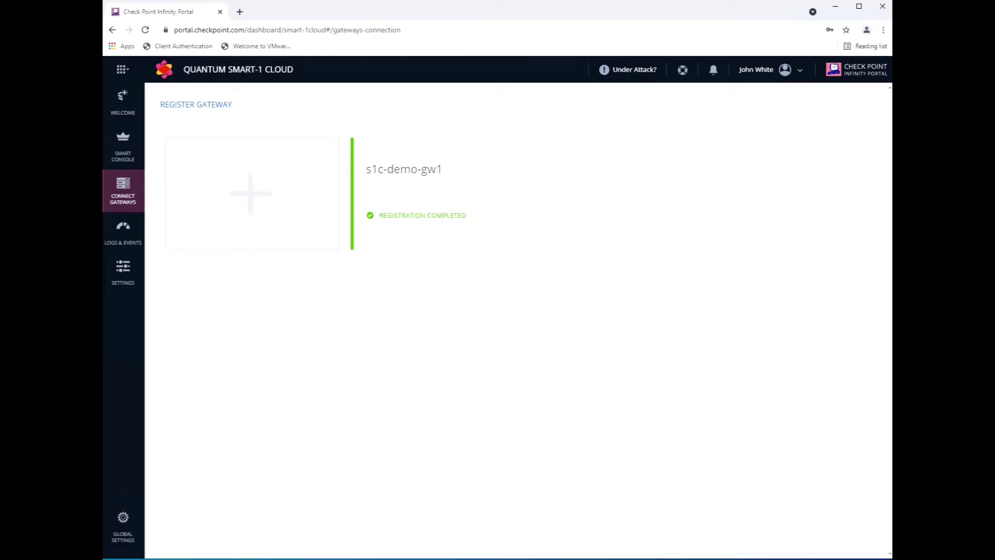
pyautogui.tripleClick(448, 213)
pyautogui.click(514, 229)
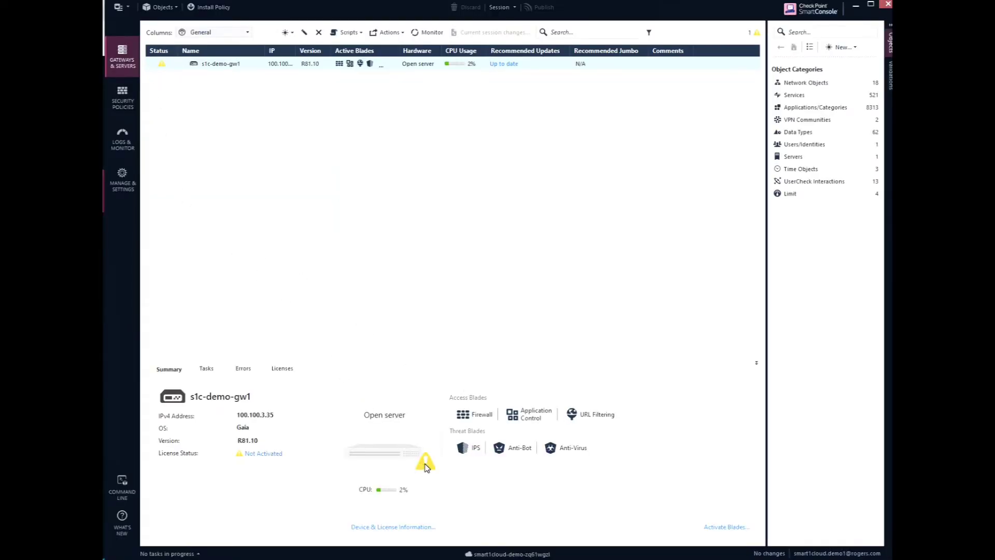
# Review the gateway's Device & License Information, then show the Standard Access Control policy's Cleanup rule.
pyautogui.click(393, 527)
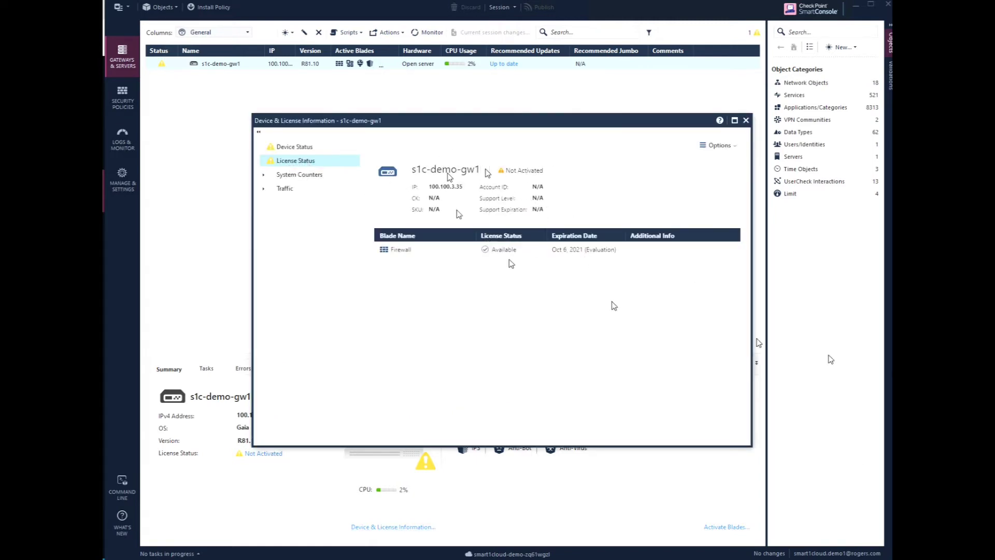
pyautogui.press('Escape')
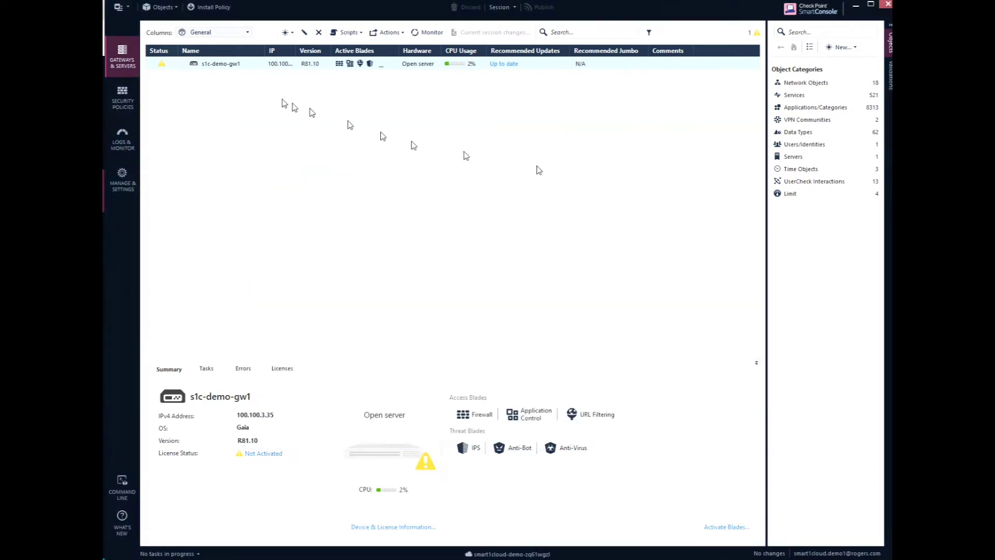
pyautogui.click(122, 101)
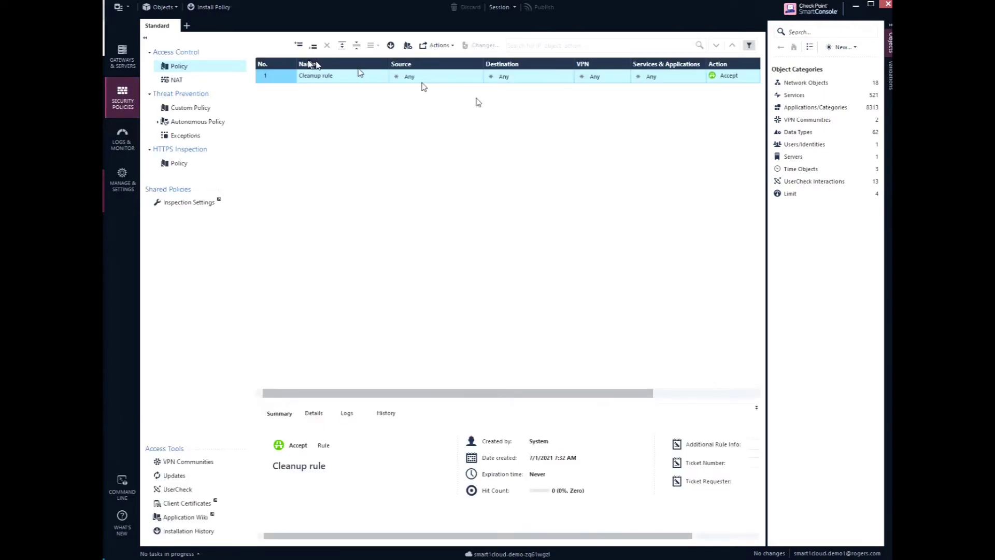
# Install the Standard policy on s1c-demo-gw1 and verify in the task details that it succeeded.
pyautogui.click(210, 8)
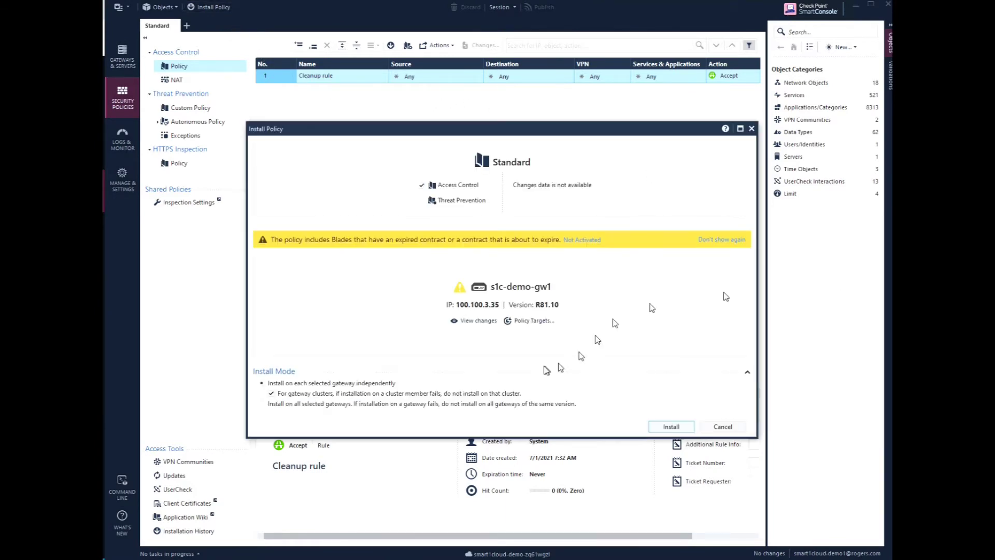
pyautogui.click(662, 426)
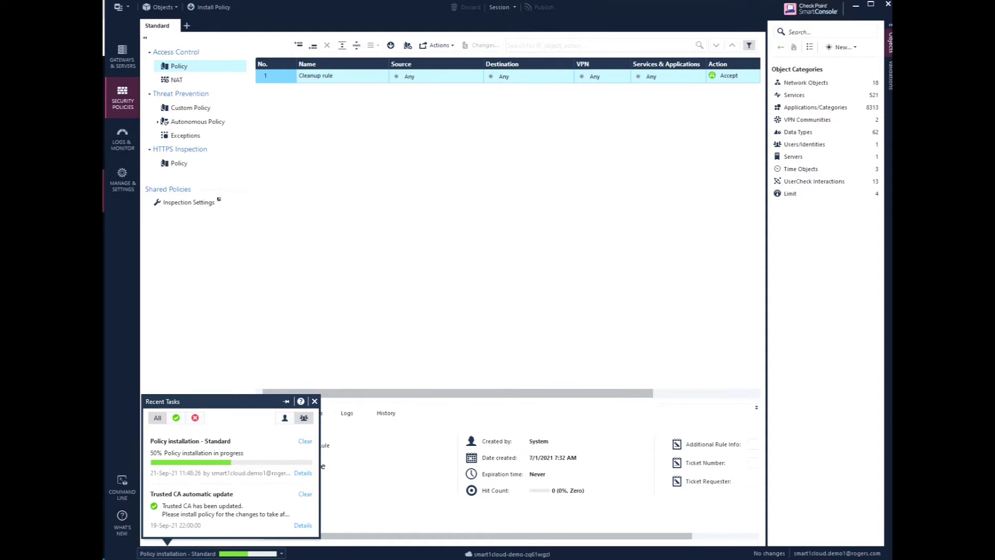
pyautogui.click(302, 473)
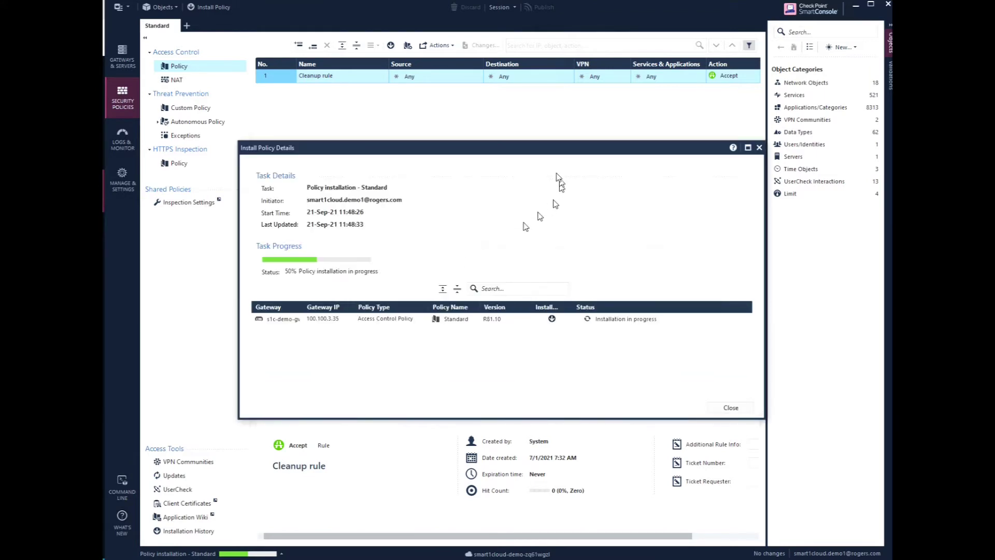
pyautogui.moveTo(533, 149); pyautogui.dragTo(513, 132)
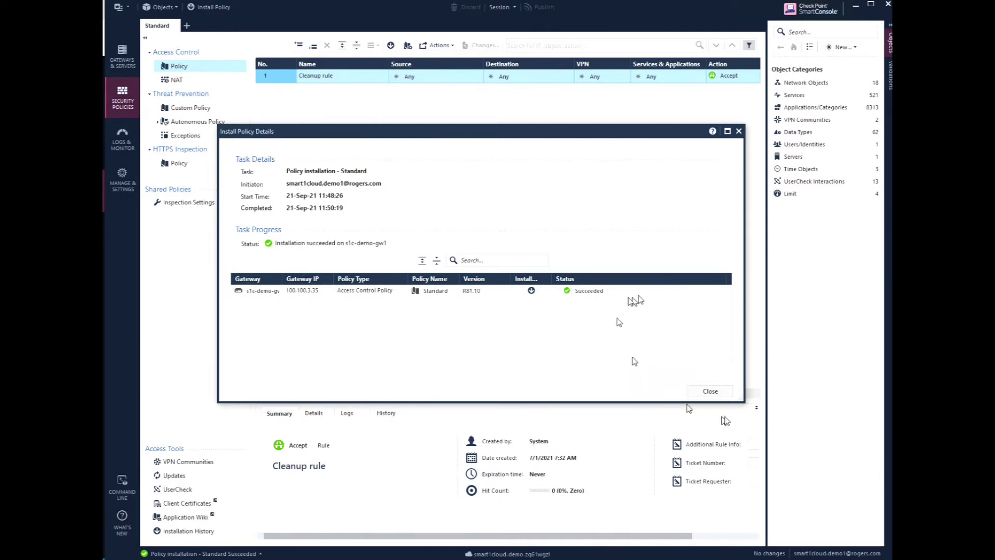
pyautogui.click(710, 391)
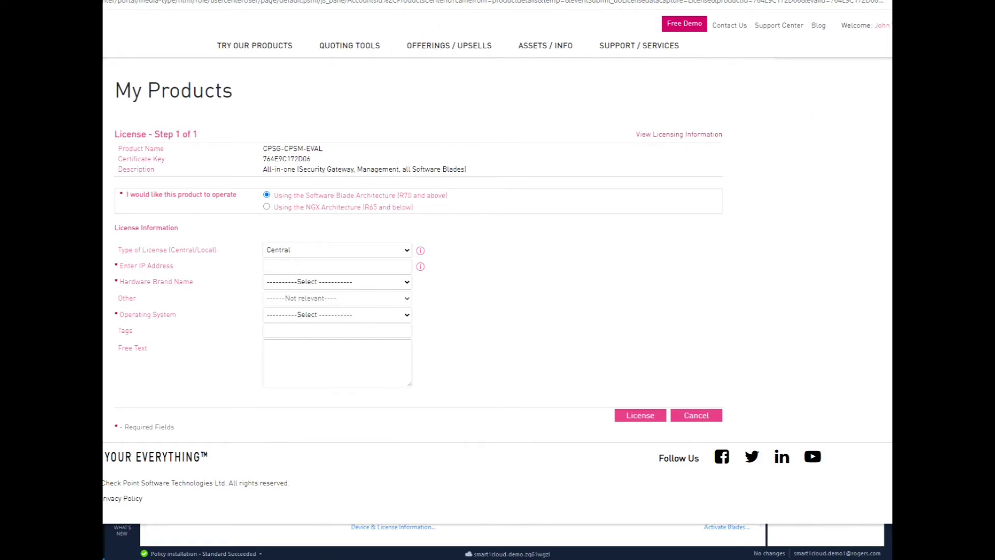
# Put the cursor in the Enter IP Address field of the CPSG-CPSM-EVAL license form.
pyautogui.click(351, 266)
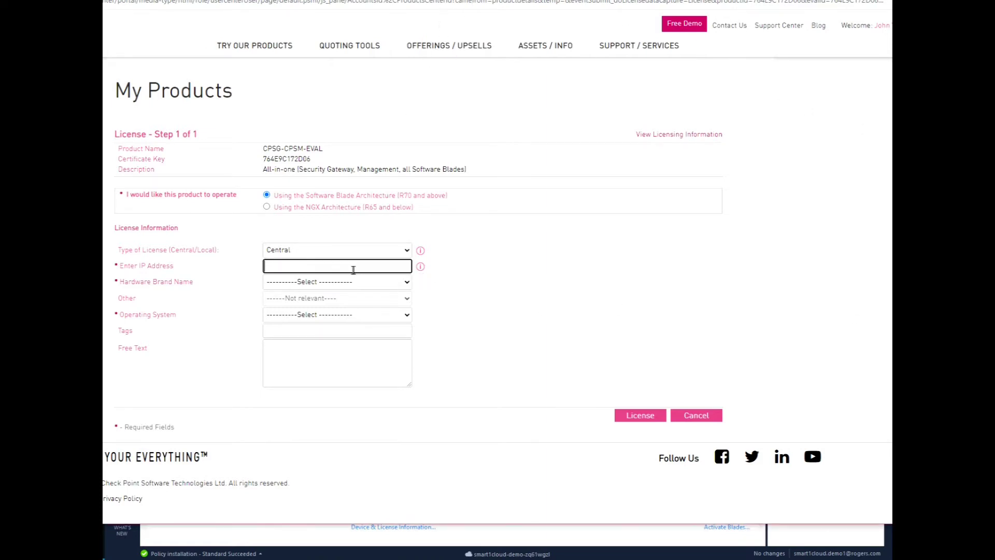
pyautogui.click(507, 264)
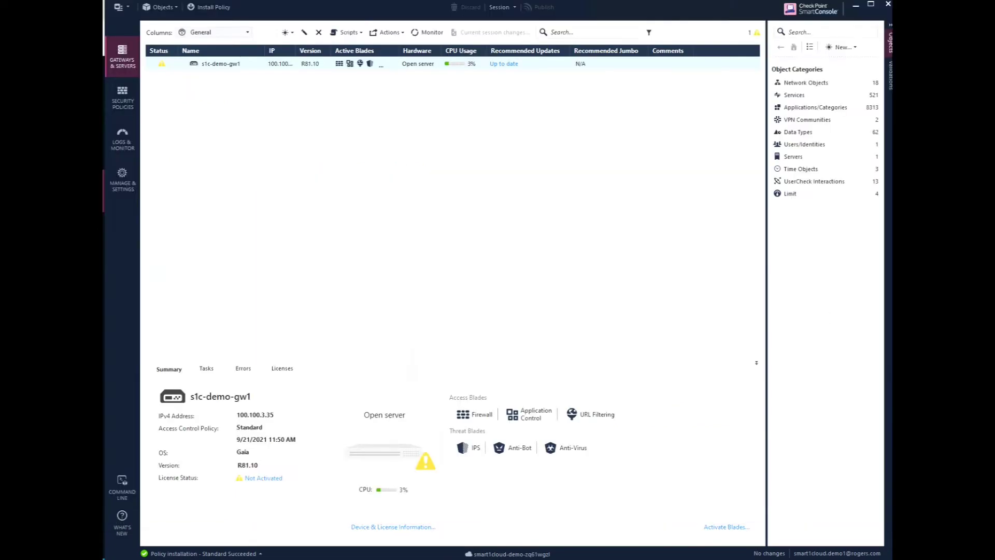
# Launch SmartUpdate through Manage licenses and packages in the main menu.
pyautogui.click(118, 8)
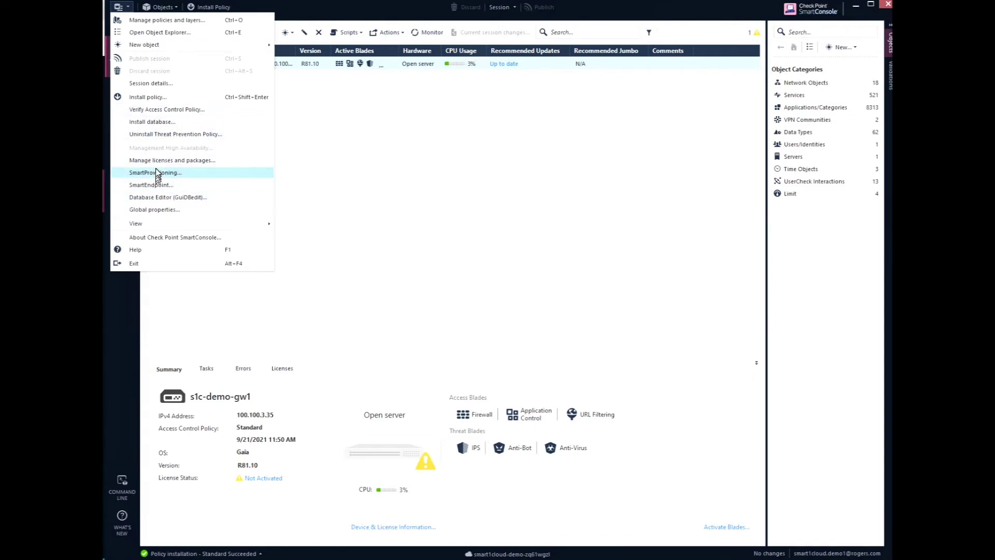
pyautogui.click(177, 161)
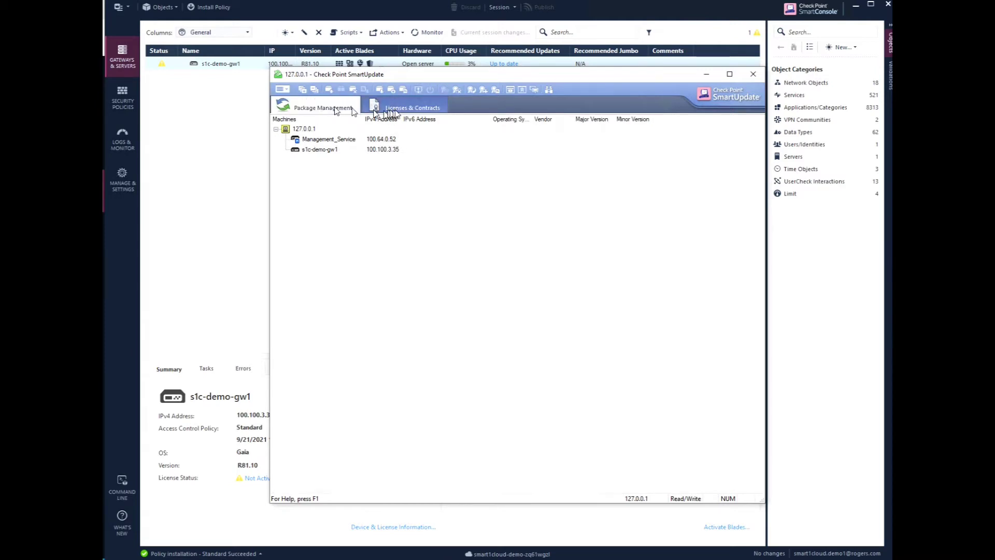
# Show the licenses on Management_Service (100.64.0.52) and view its license actions without choosing one.
pyautogui.click(396, 107)
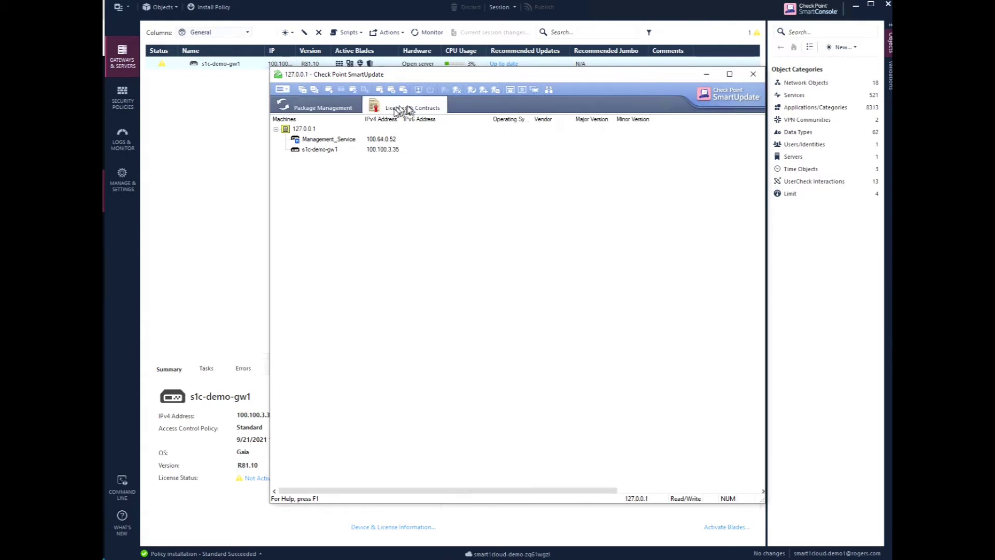
pyautogui.click(336, 140)
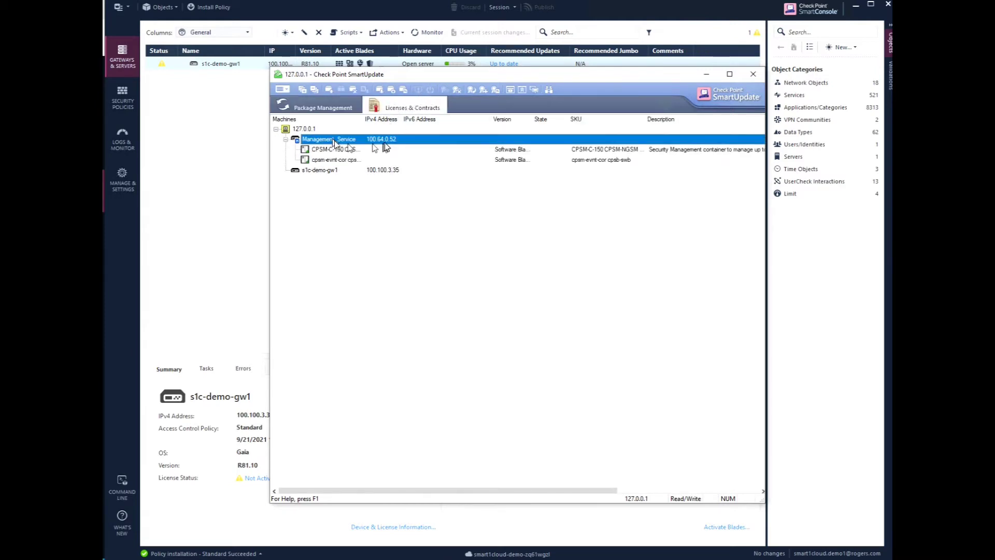
pyautogui.rightClick(383, 141)
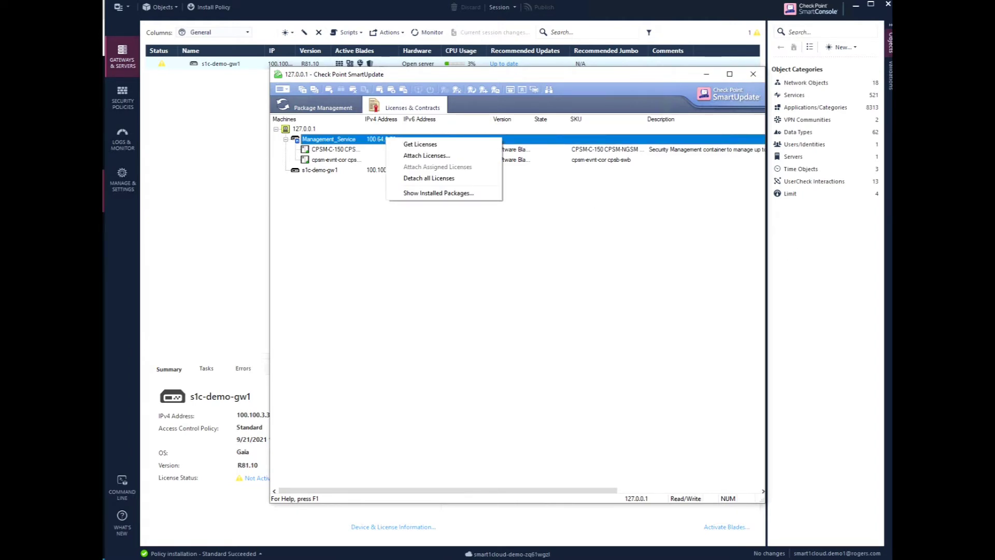
pyautogui.press('Escape')
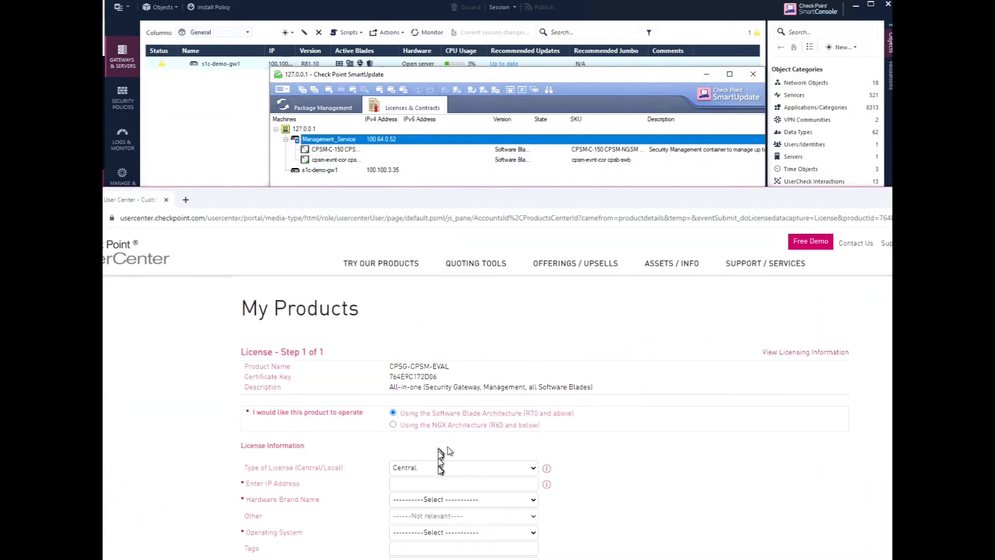
# Fill in the license IP address and Check Point hardware brand, then generate the licensing instructions.
pyautogui.click(435, 485)
pyautogui.write('100.64.0.52')
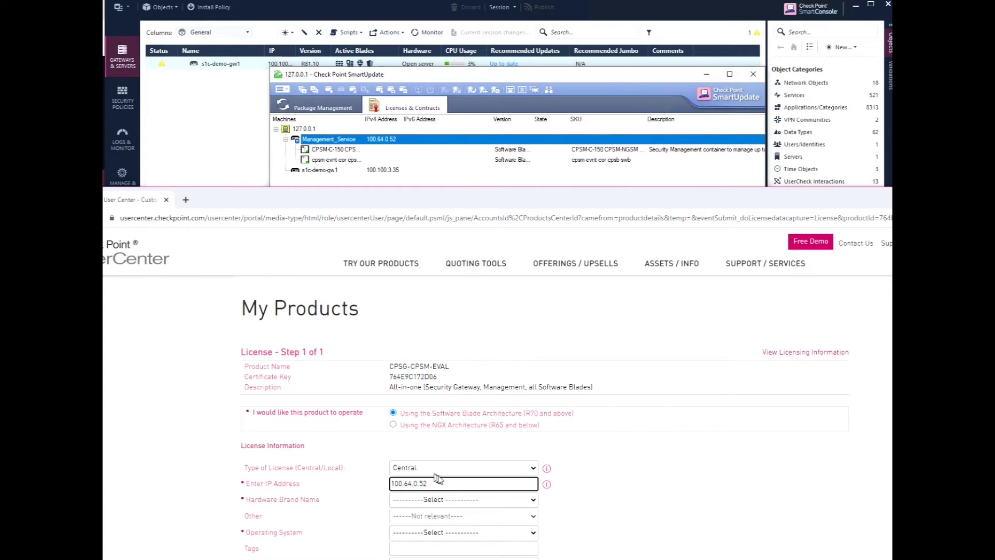
pyautogui.click(462, 499)
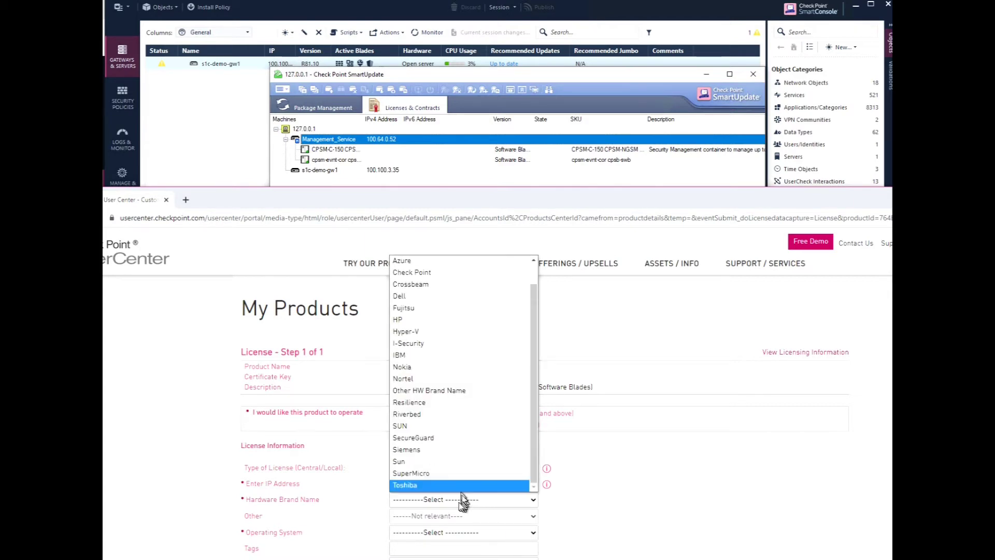
pyautogui.click(441, 273)
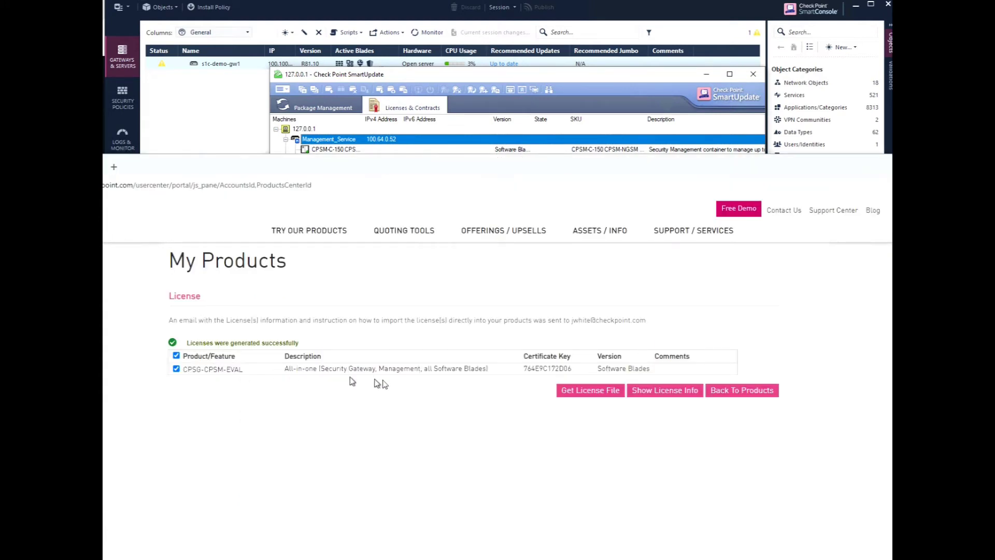
pyautogui.click(668, 395)
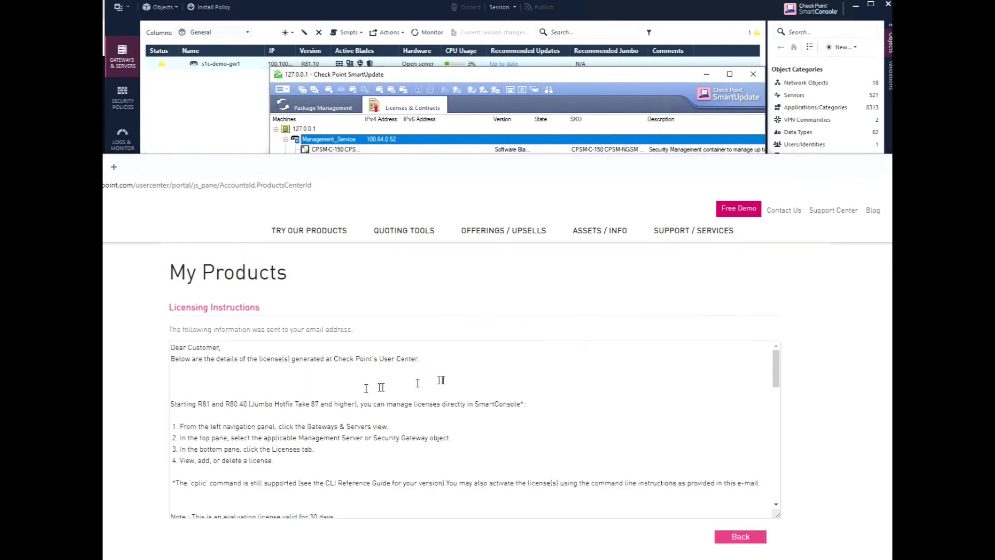
# Copy the Security Management Server's cplic command from the instructions and switch to SmartUpdate.
pyautogui.scroll(-2, 373, 400)
pyautogui.scroll(-3, 373, 399)
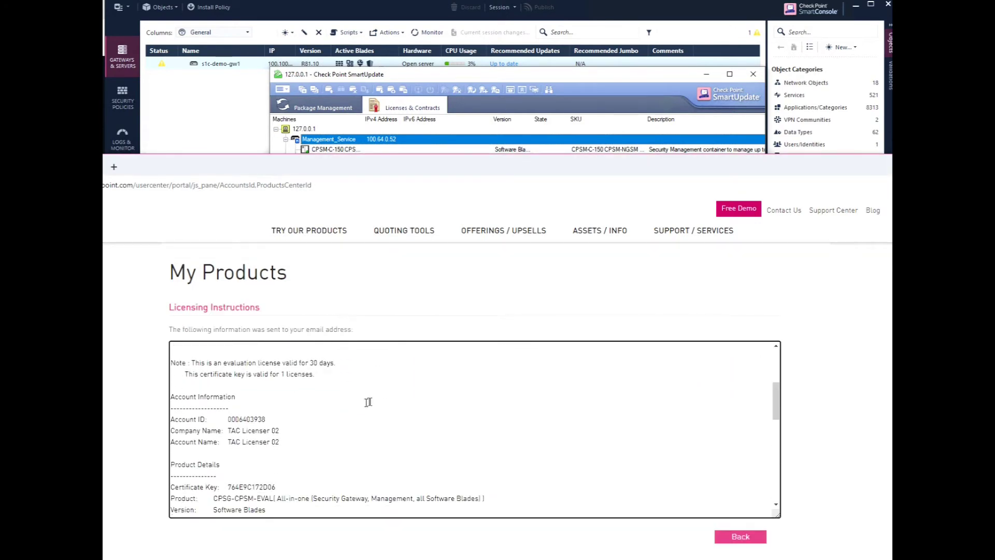
pyautogui.scroll(-3, 328, 411)
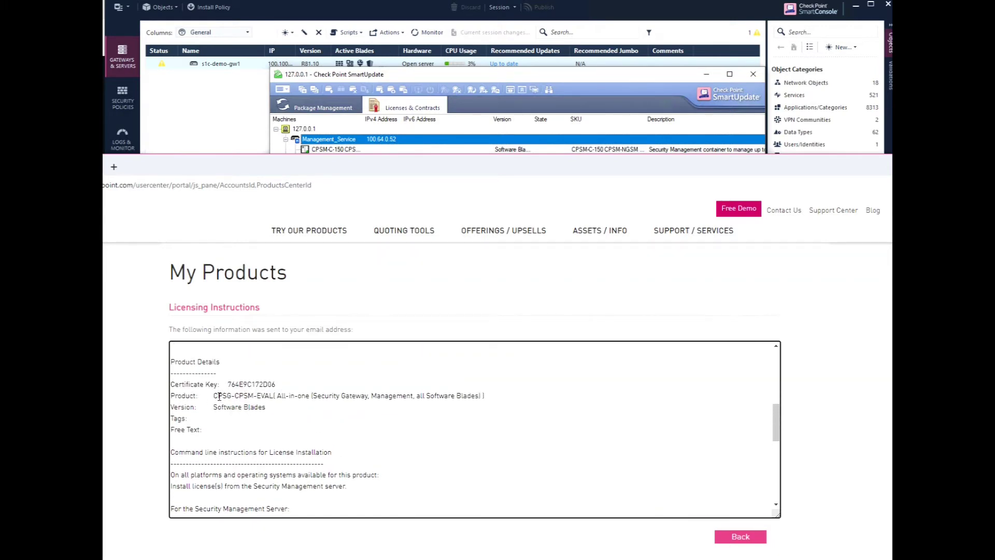
pyautogui.scroll(-3, 239, 407)
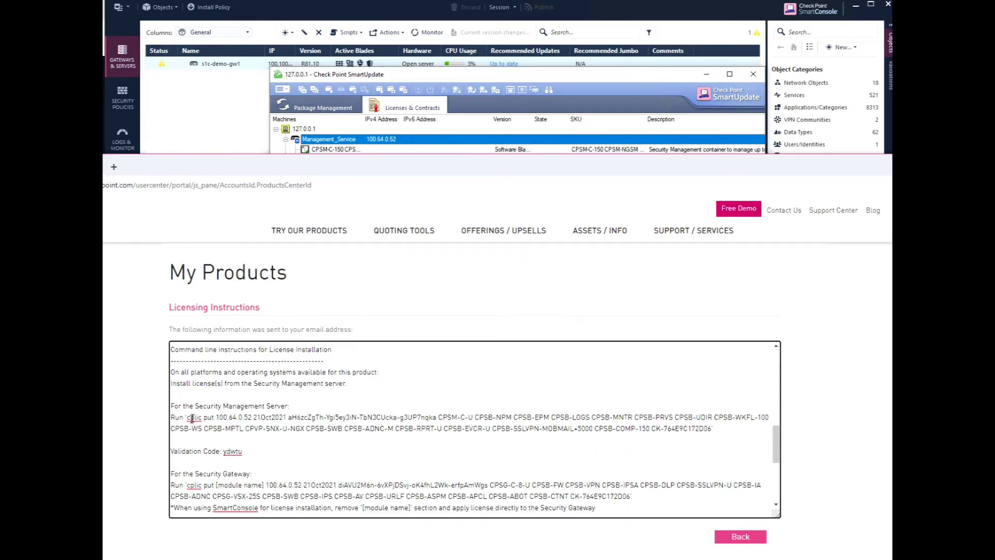
pyautogui.moveTo(190, 417); pyautogui.dragTo(739, 440)
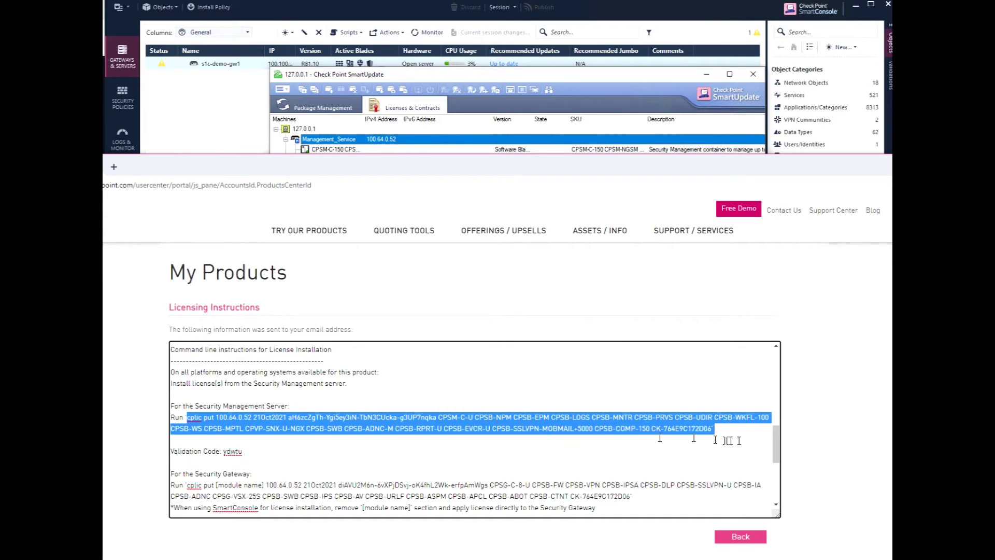
pyautogui.rightClick(690, 431)
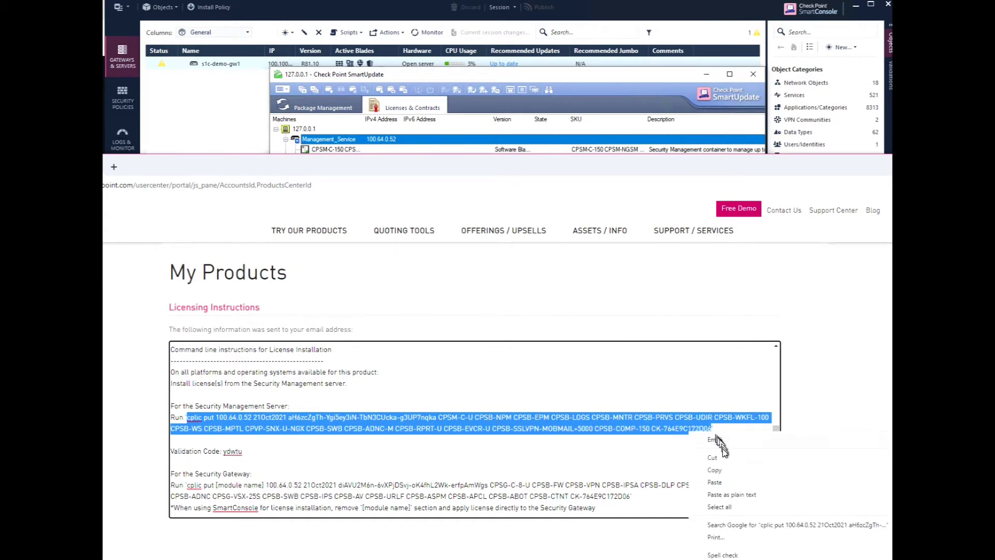
pyautogui.click(718, 440)
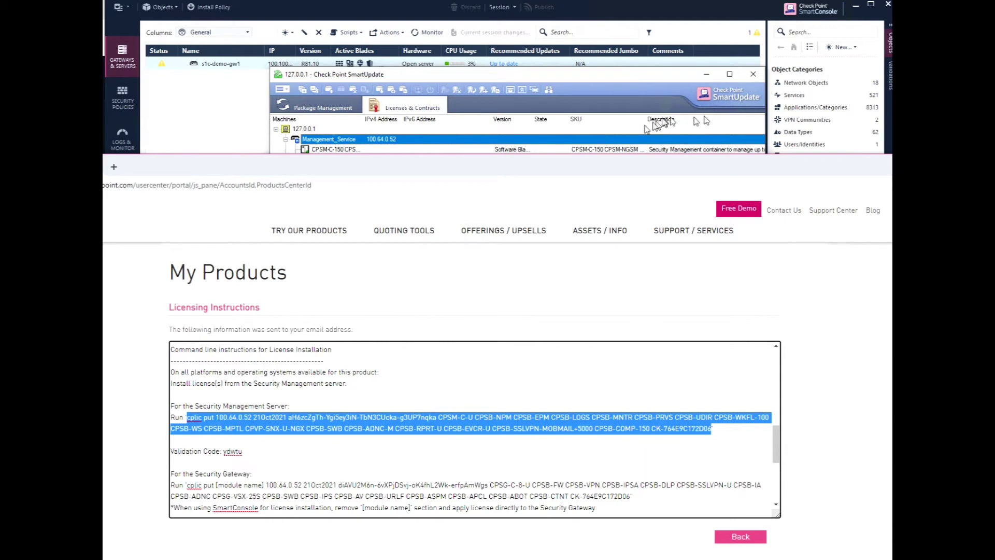
pyautogui.click(401, 107)
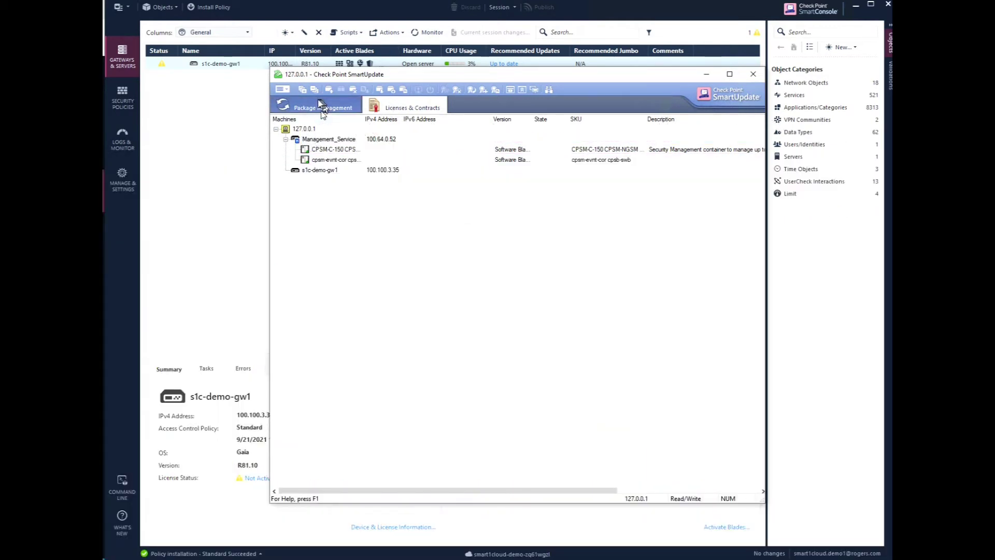
# Manually add the pasted CPSM-C-U management license to the repository after calculating its validation code.
pyautogui.click(287, 89)
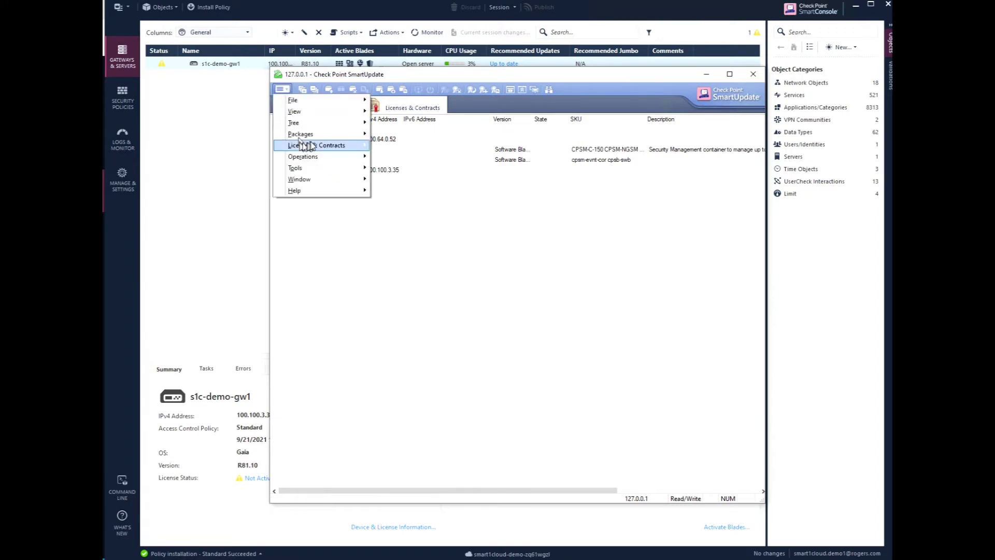
pyautogui.moveTo(321, 146)
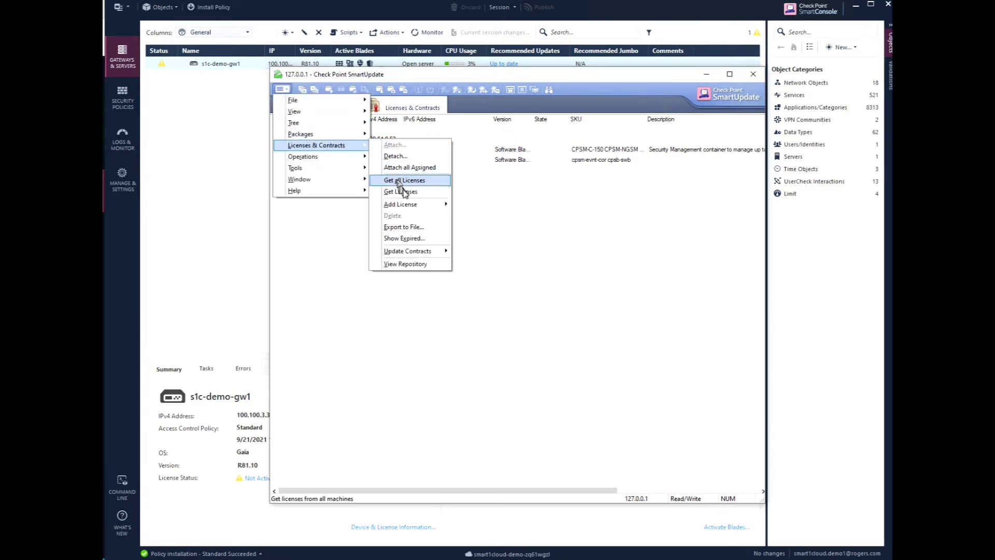
pyautogui.moveTo(414, 205)
pyautogui.click(480, 227)
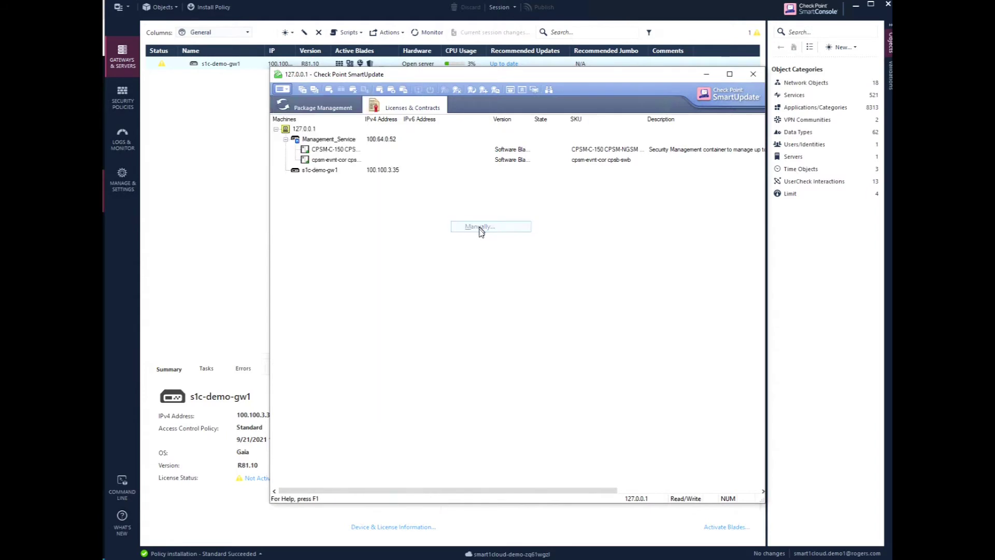
pyautogui.click(495, 301)
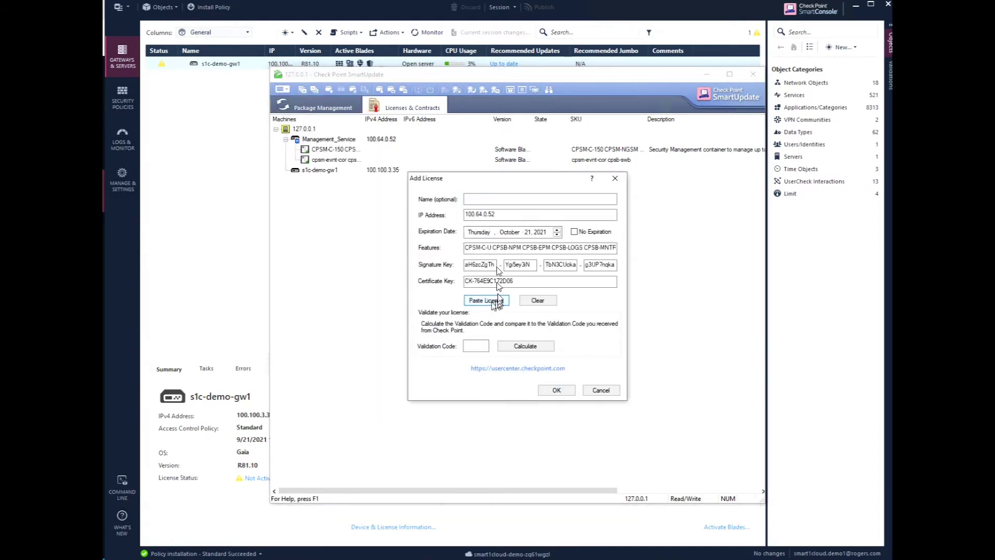
pyautogui.click(521, 345)
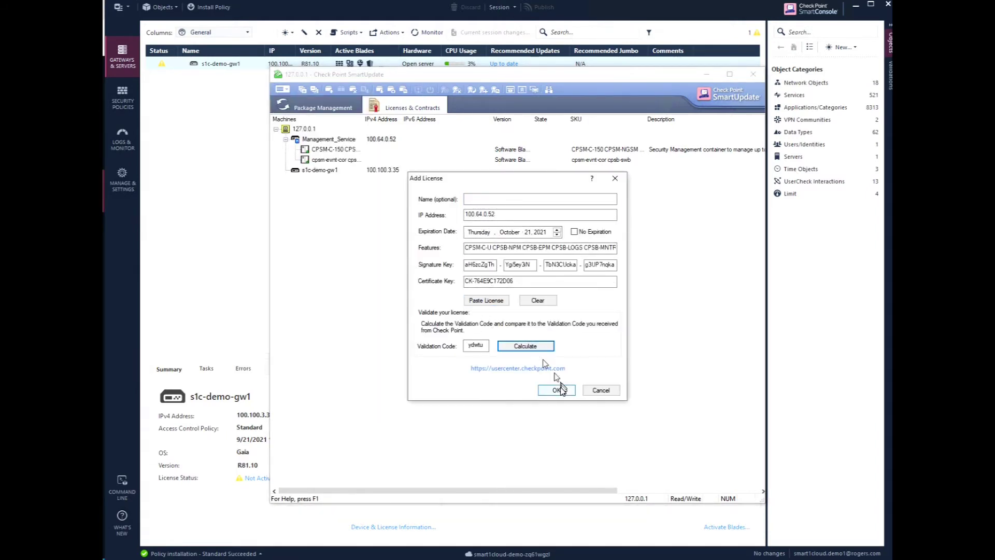
pyautogui.click(556, 390)
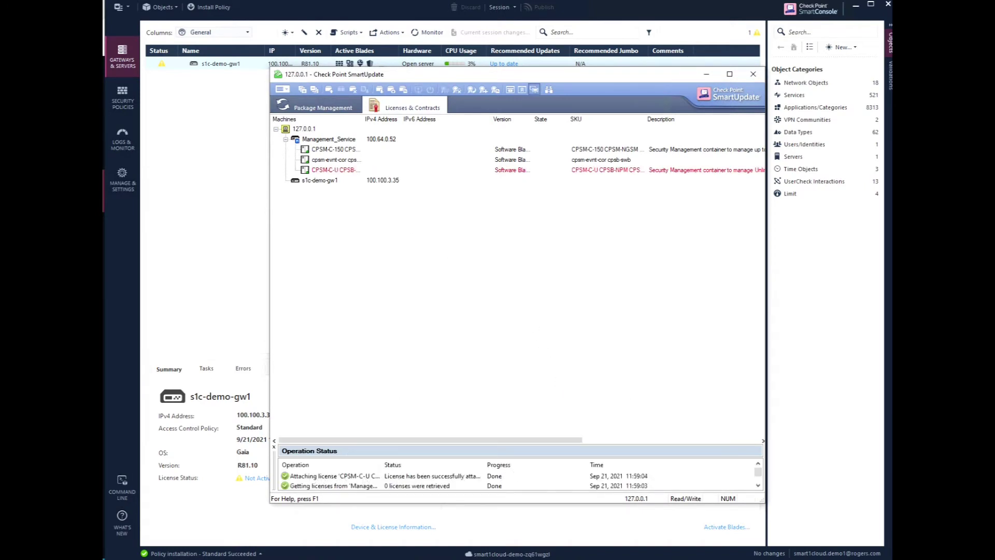
pyautogui.hotkey('alt', 'Tab')
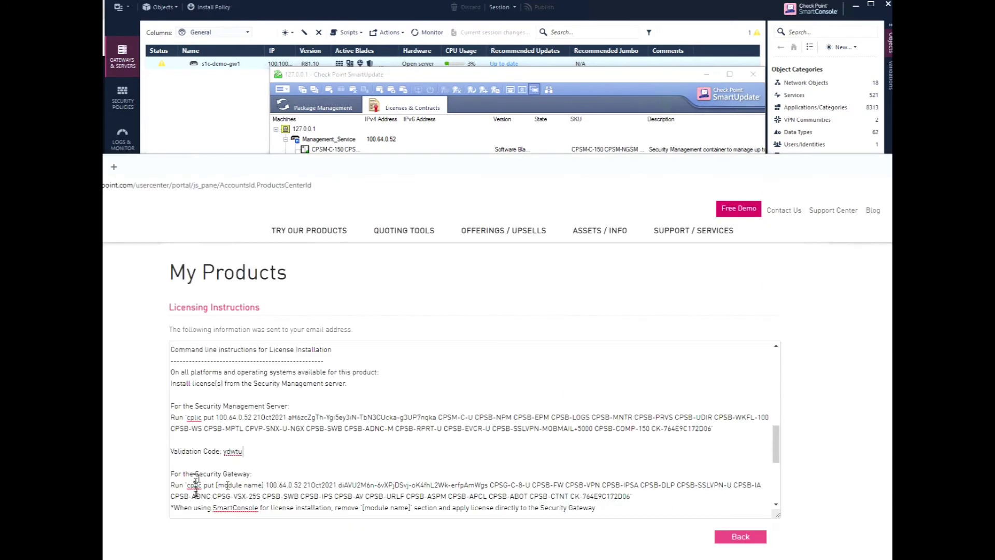
# Copy the Security Gateway's cplic license command and bring SmartUpdate back to the front.
pyautogui.moveTo(188, 483); pyautogui.dragTo(627, 495)
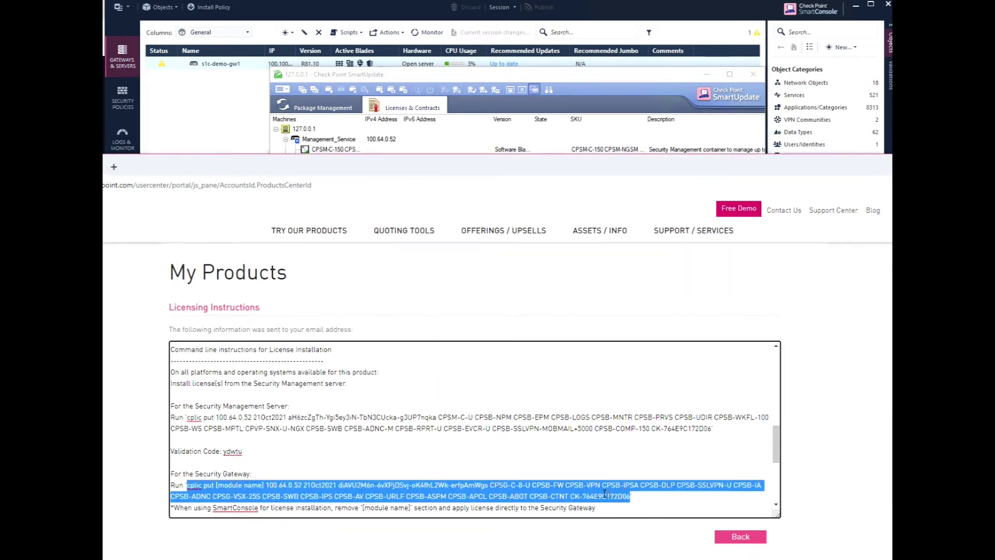
pyautogui.rightClick(605, 493)
pyautogui.click(634, 531)
pyautogui.hotkey('alt', 'Tab')
pyautogui.click(283, 89)
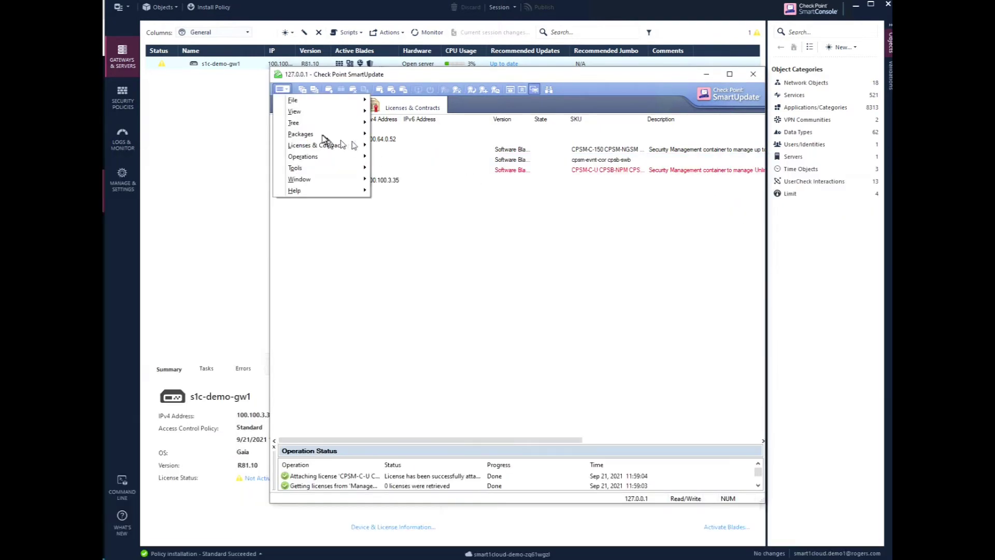
# Manually add the pasted CPSG-C-8-U gateway license, named s1c-demo-gw1, with its validation code calculated.
pyautogui.moveTo(333, 144)
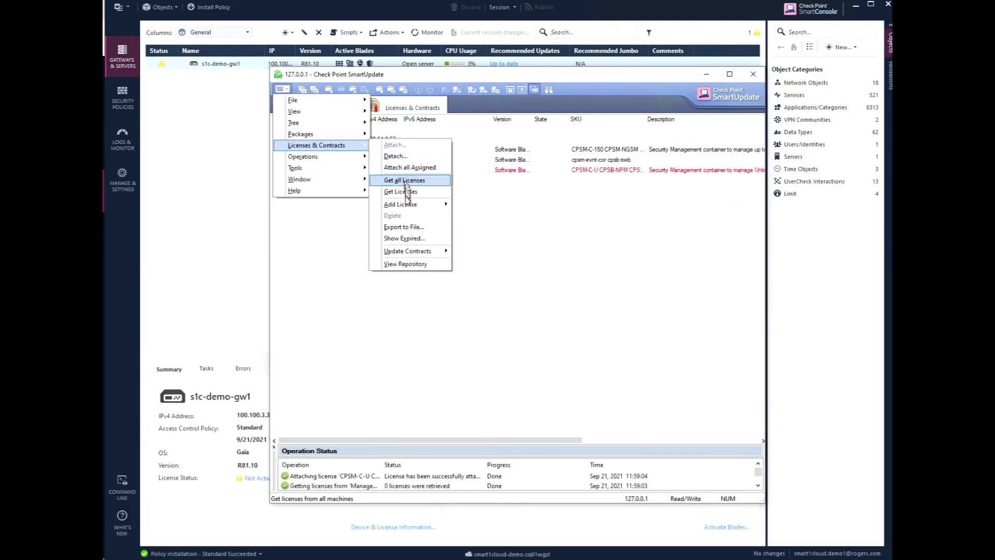
pyautogui.moveTo(407, 205)
pyautogui.click(473, 225)
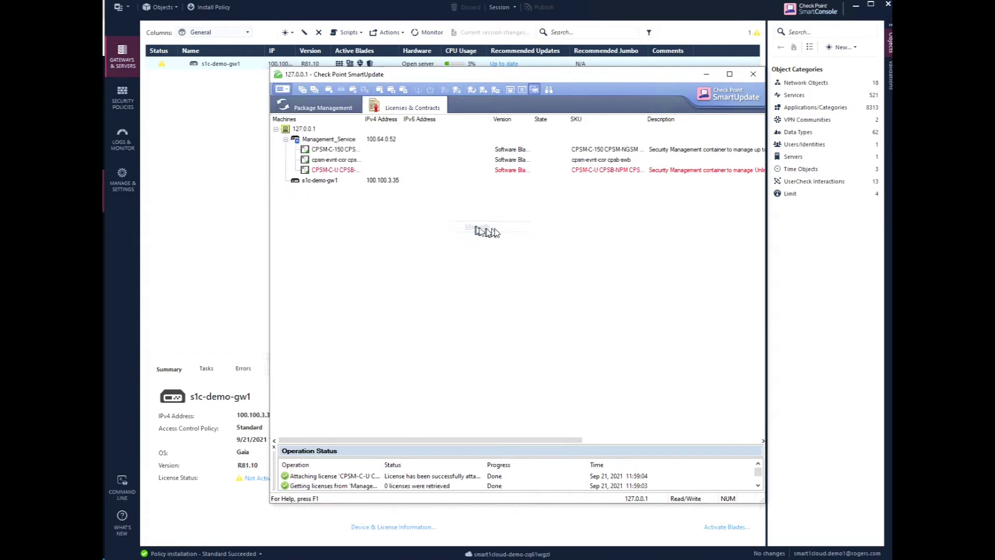
pyautogui.click(486, 300)
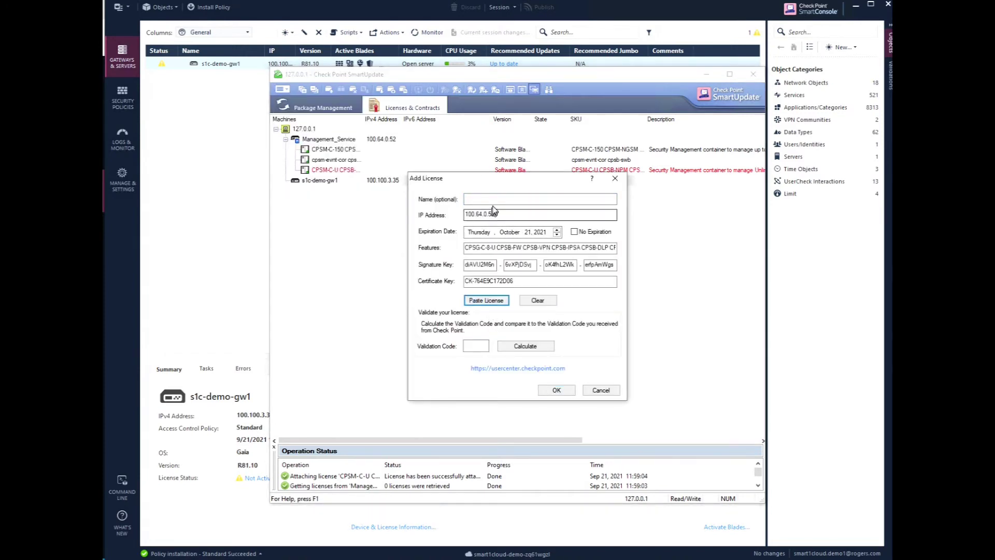
pyautogui.click(496, 200)
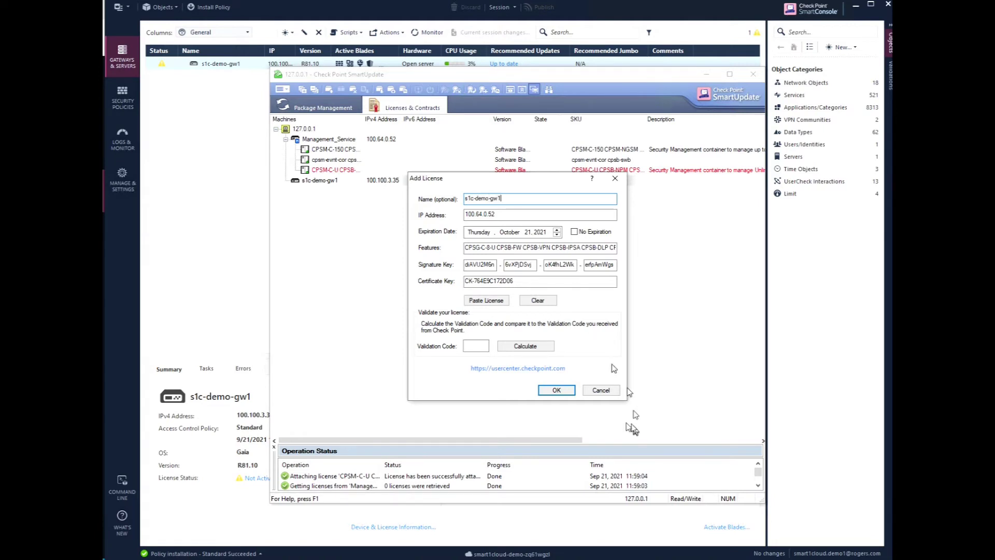
pyautogui.click(518, 345)
pyautogui.click(557, 389)
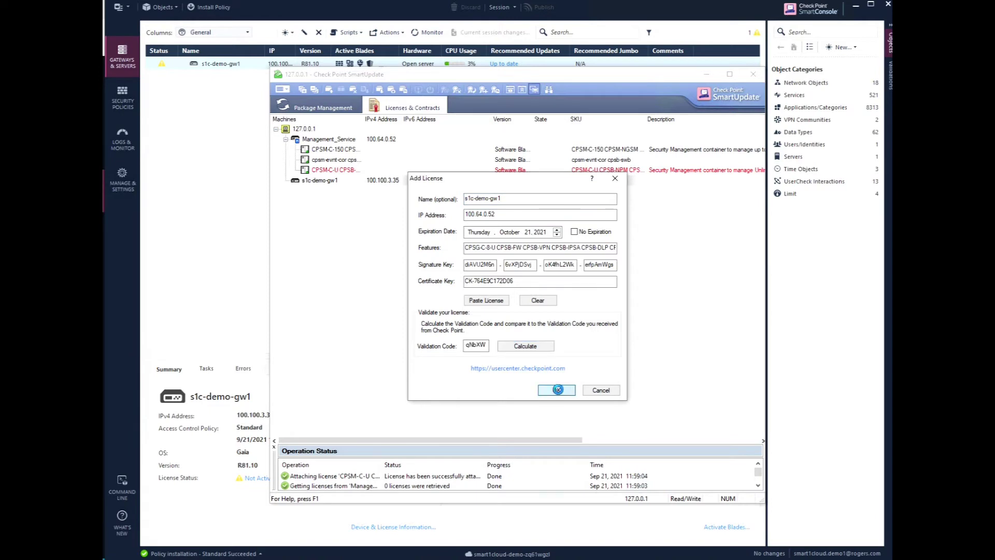
pyautogui.rightClick(325, 185)
# Attach the s1c-demo-gw1 license to gateway s1c-demo-gw1, check the result, and close SmartUpdate.
pyautogui.click(334, 197)
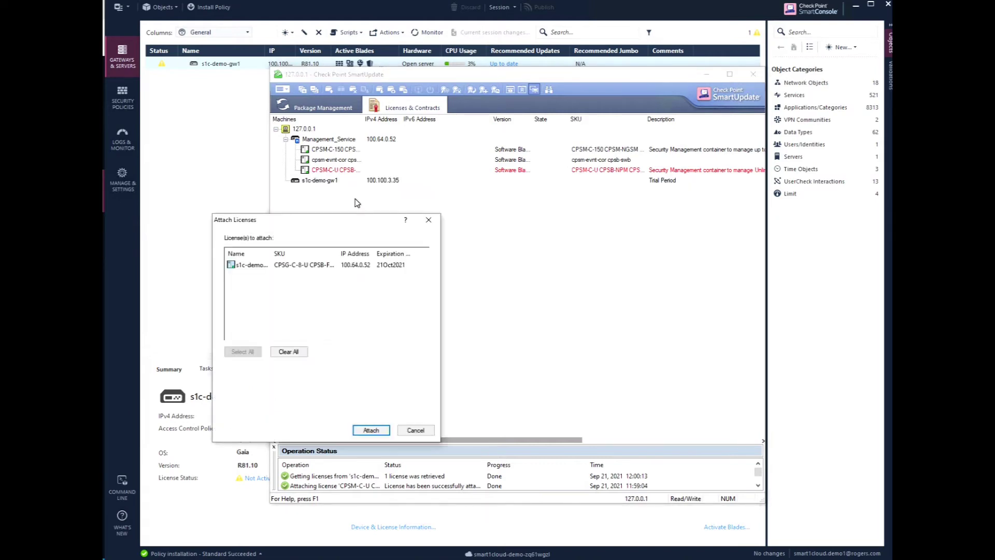
pyautogui.click(254, 265)
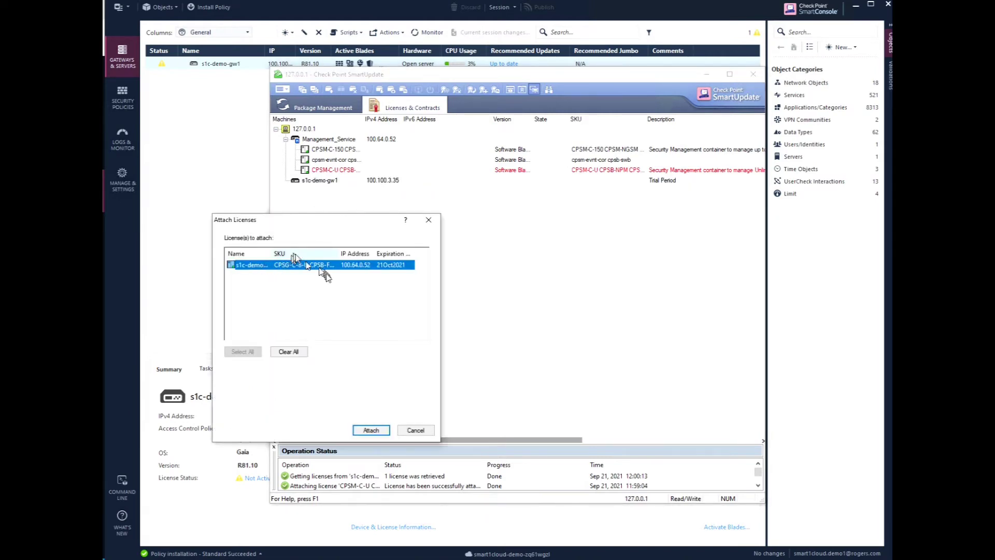
pyautogui.click(372, 430)
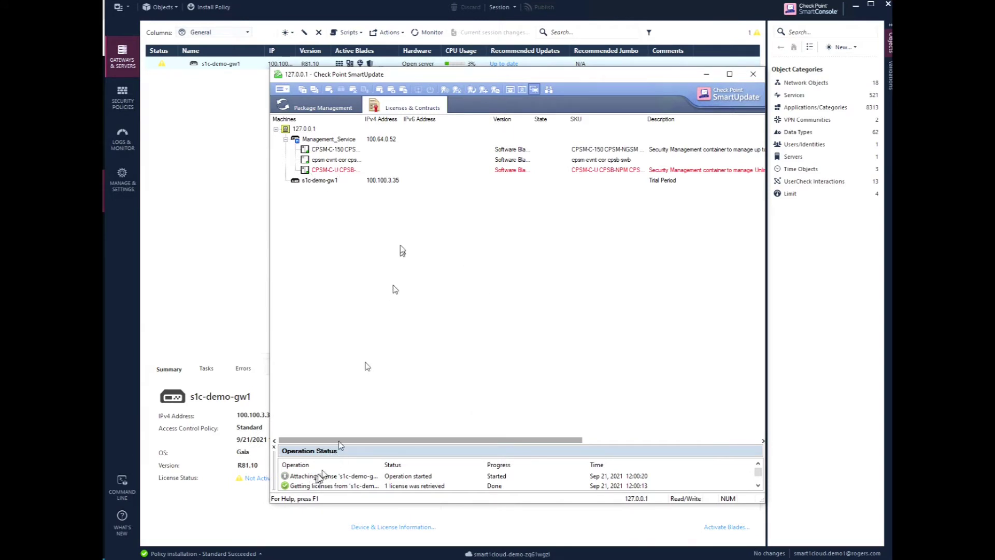
pyautogui.click(360, 477)
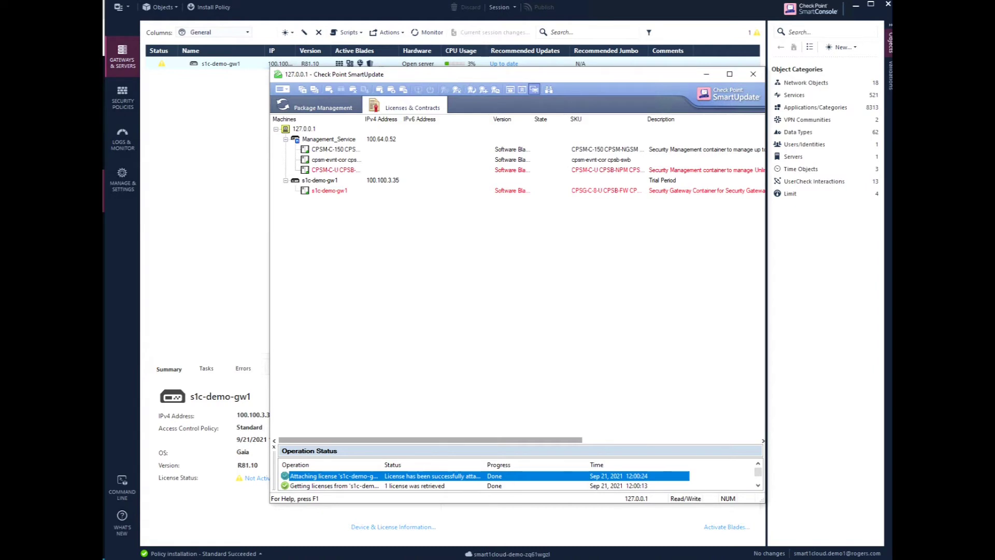
pyautogui.hotkey('alt', 'F4')
pyautogui.click(202, 68)
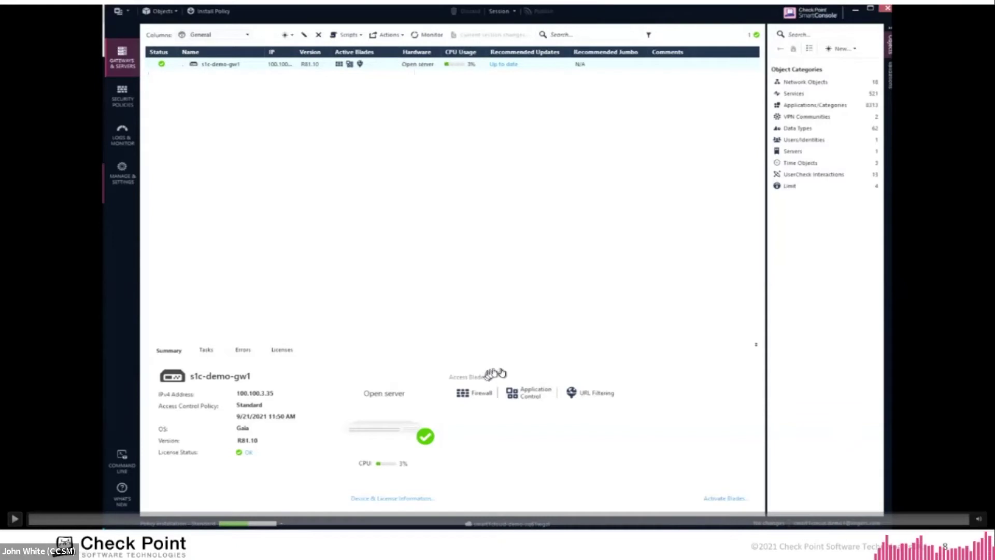
# Advance the presentation to the next slide.
pyautogui.press('Right')
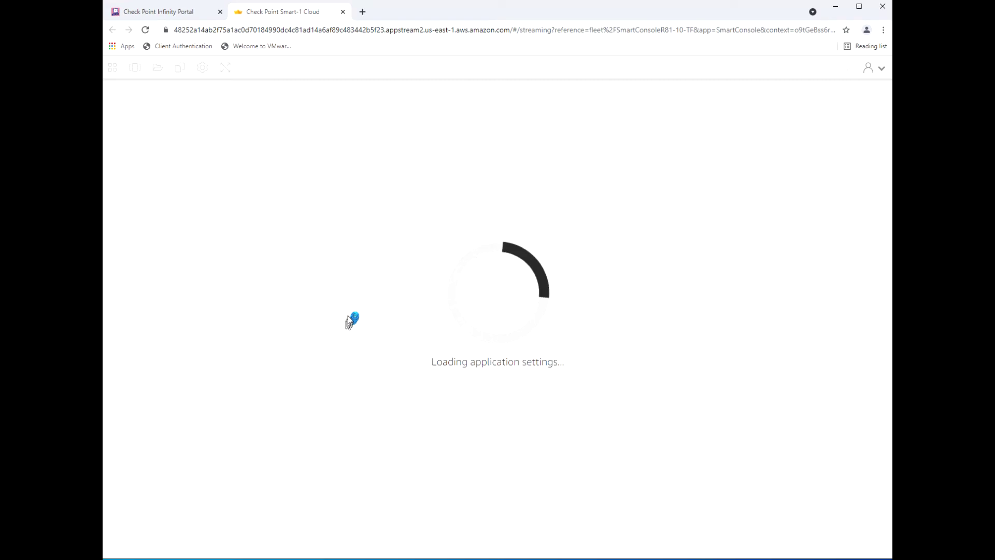
# Hide the browser bookmarks bar to give the streamed SmartConsole more room.
pyautogui.hotkey('ctrl', 'shift', 'b')
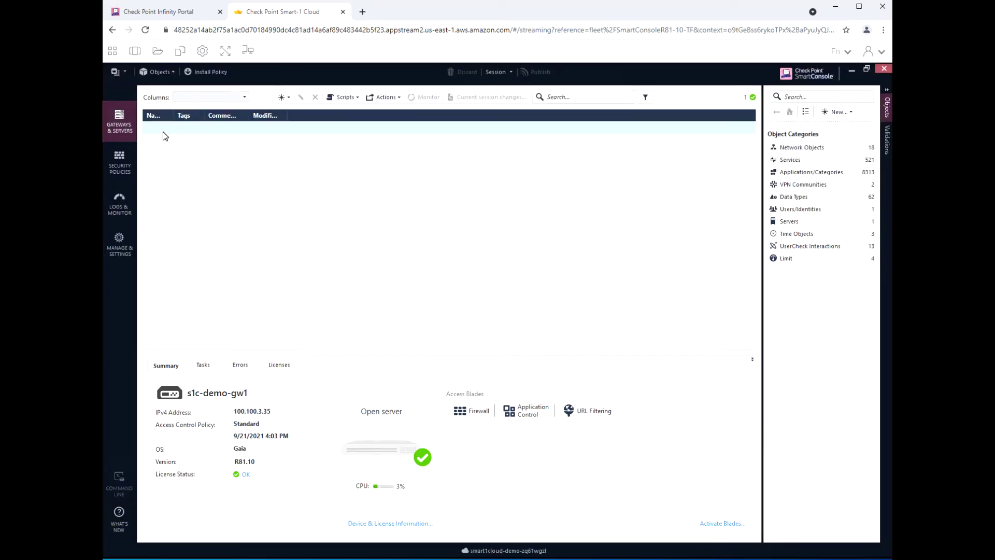
# Allow clipboard access from the Security Policies view, then go back to Gateways & Servers.
pyautogui.click(118, 164)
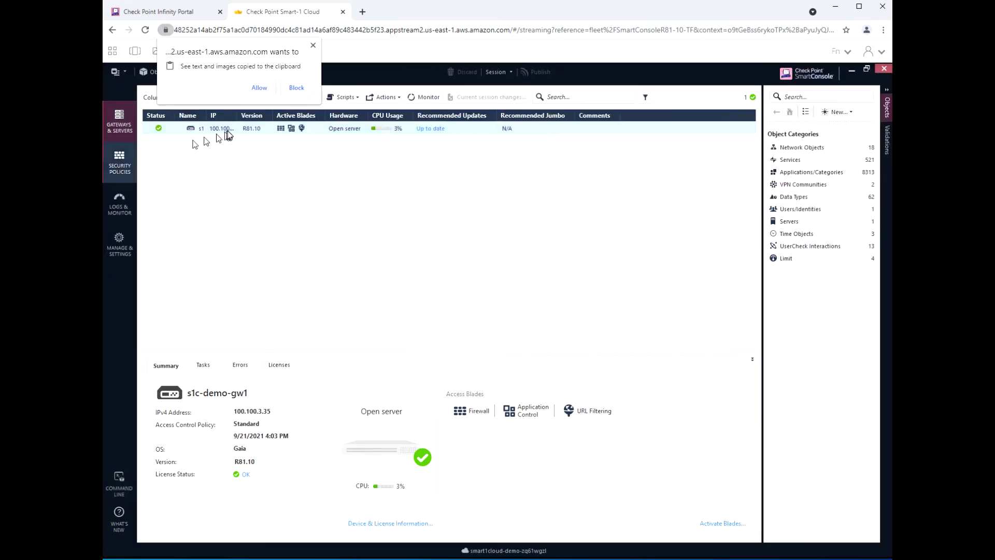
pyautogui.click(259, 88)
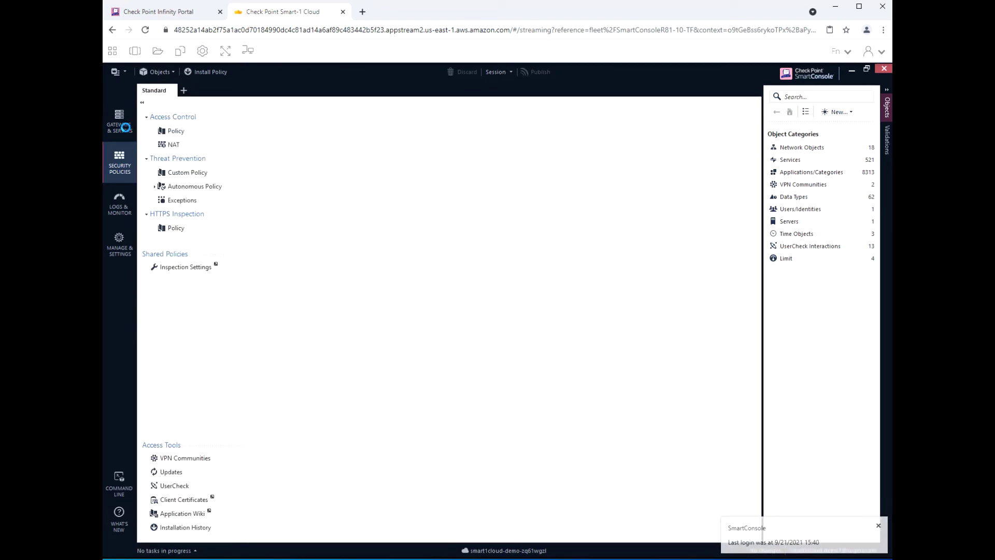
pyautogui.click(120, 127)
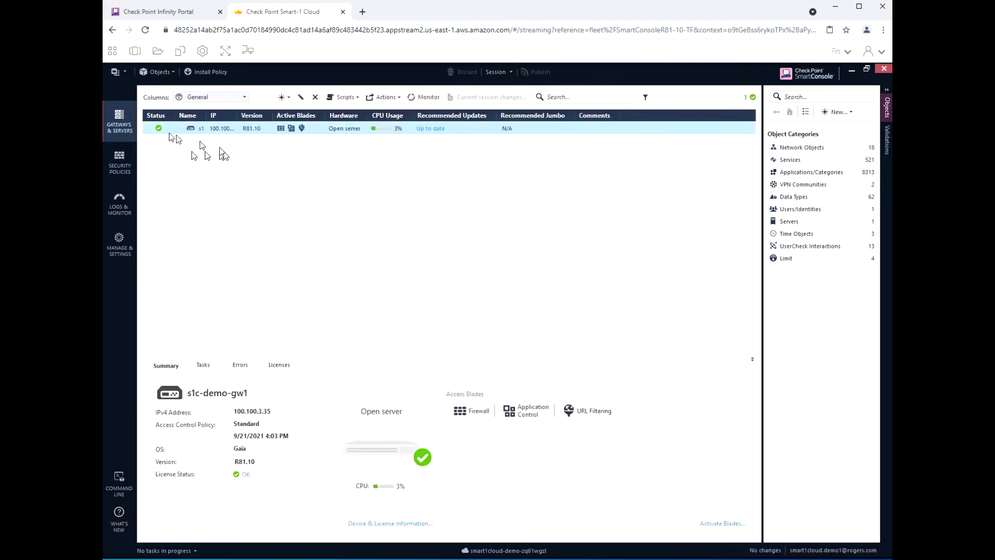
# Delete the s1c-demo-gw1 gateway object, confirm it, and publish the session changes.
pyautogui.rightClick(178, 129)
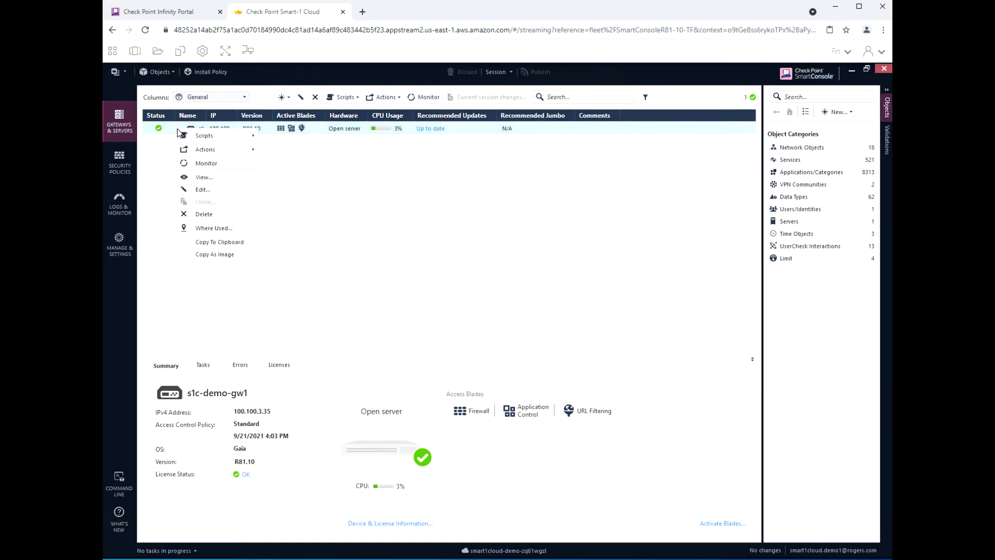
pyautogui.click(205, 215)
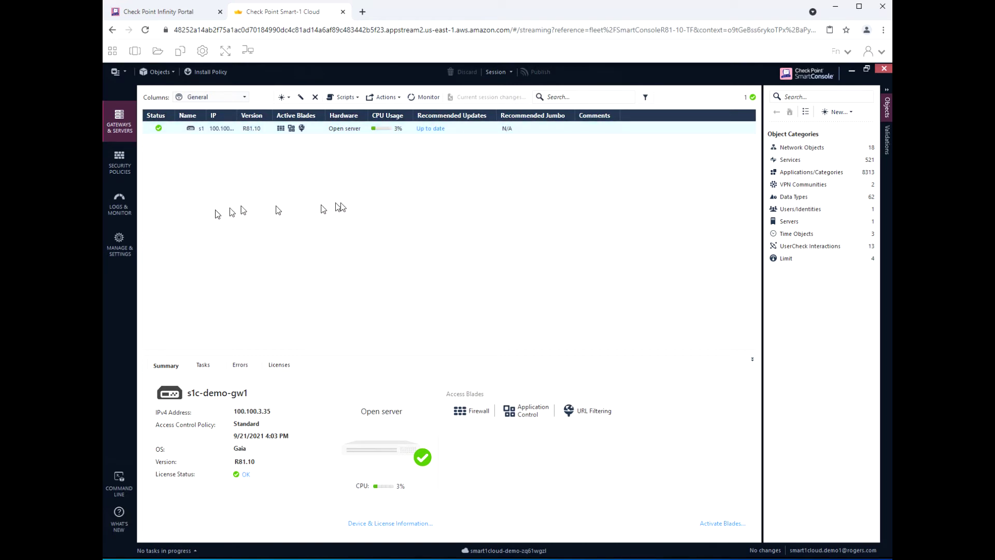
pyautogui.click(542, 348)
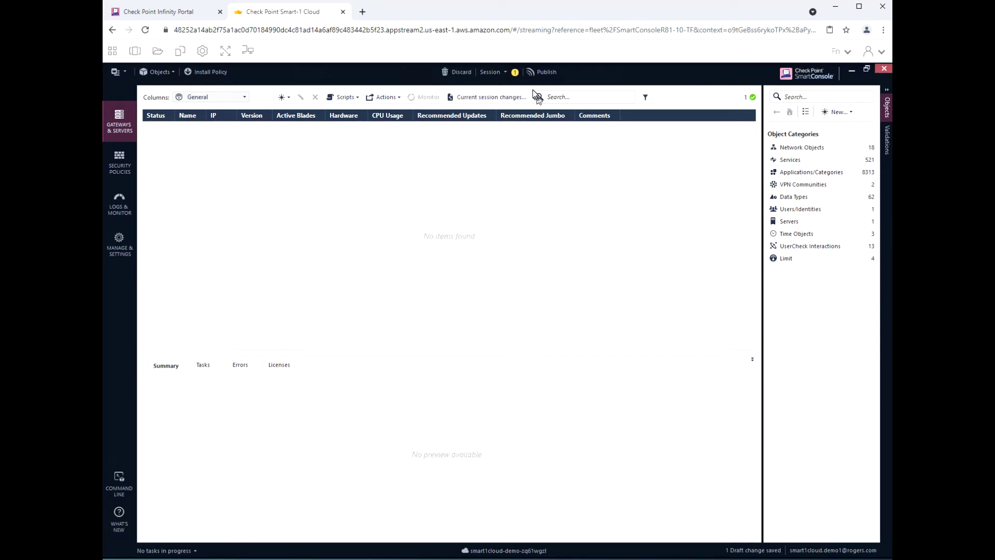
pyautogui.click(536, 72)
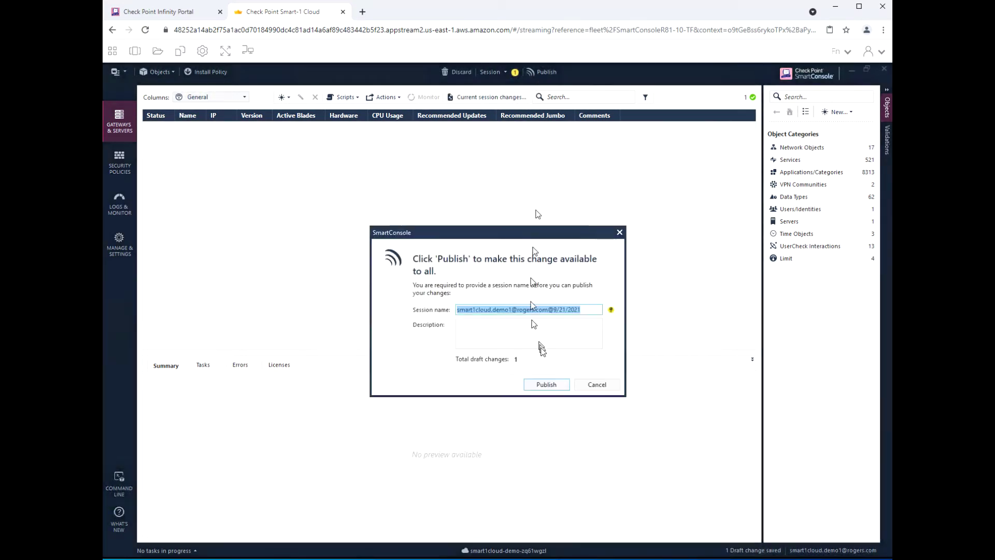
pyautogui.click(547, 384)
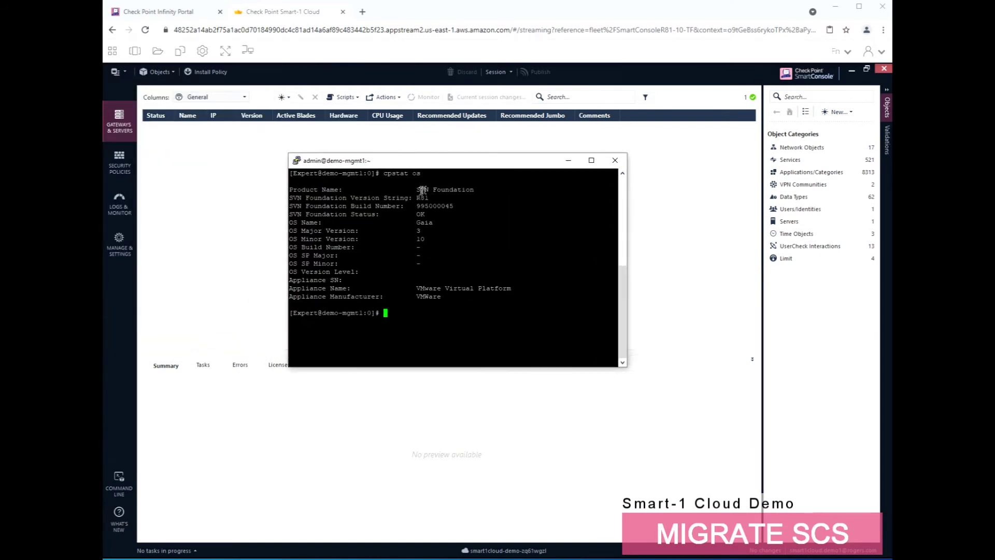
# Log in to SmartConsole on server 172.26.77.137 and open demo-mgmt1's security policies.
pyautogui.click(429, 199)
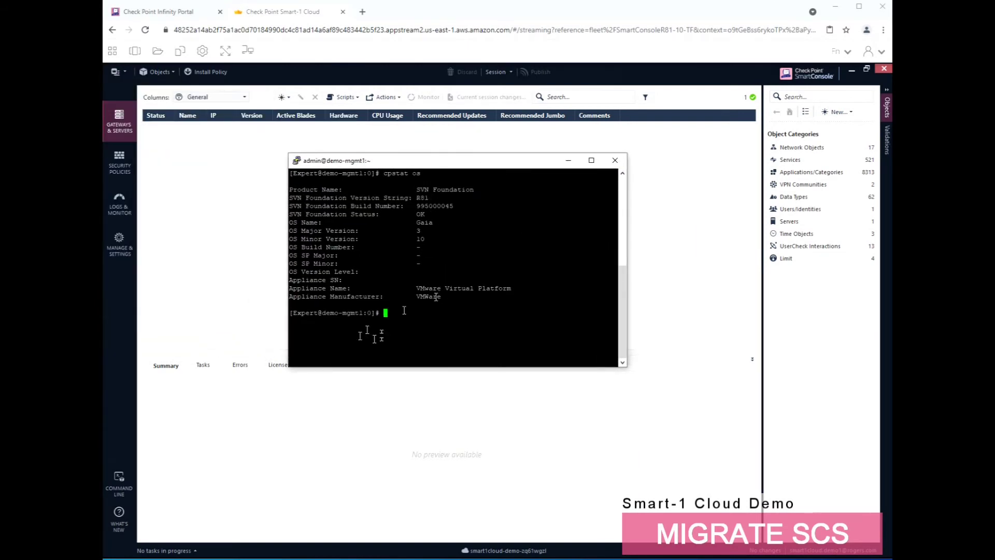
pyautogui.doubleClick(344, 312)
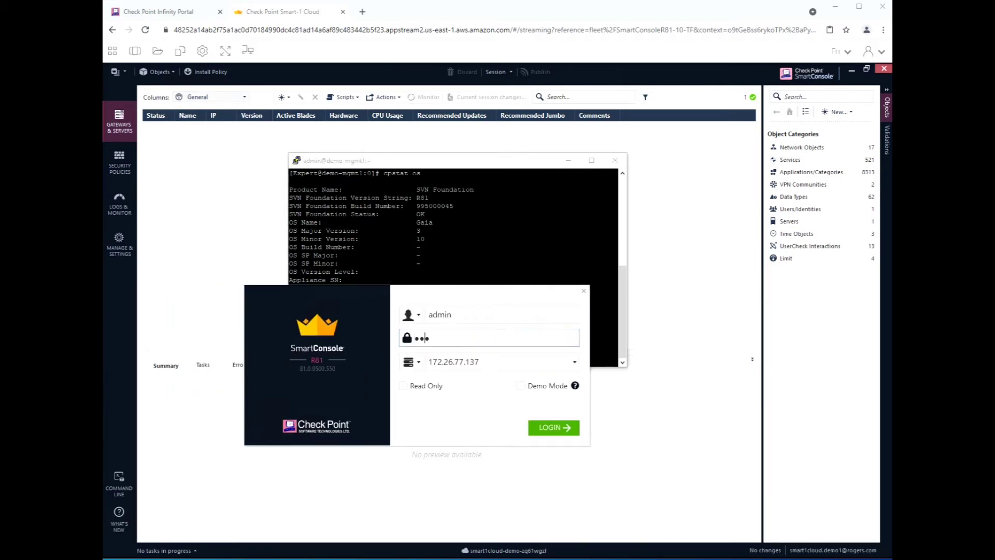
pyautogui.press('Return')
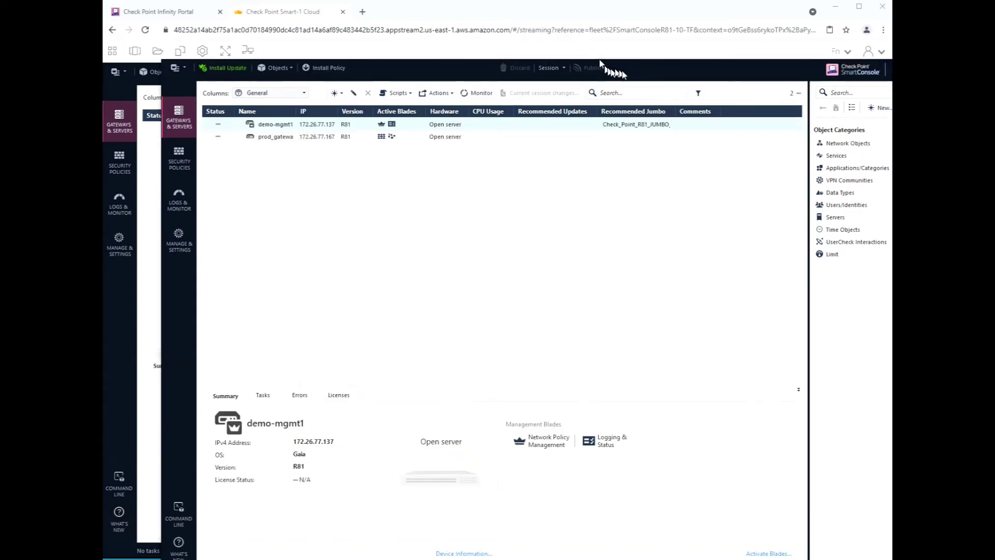
pyautogui.click(197, 159)
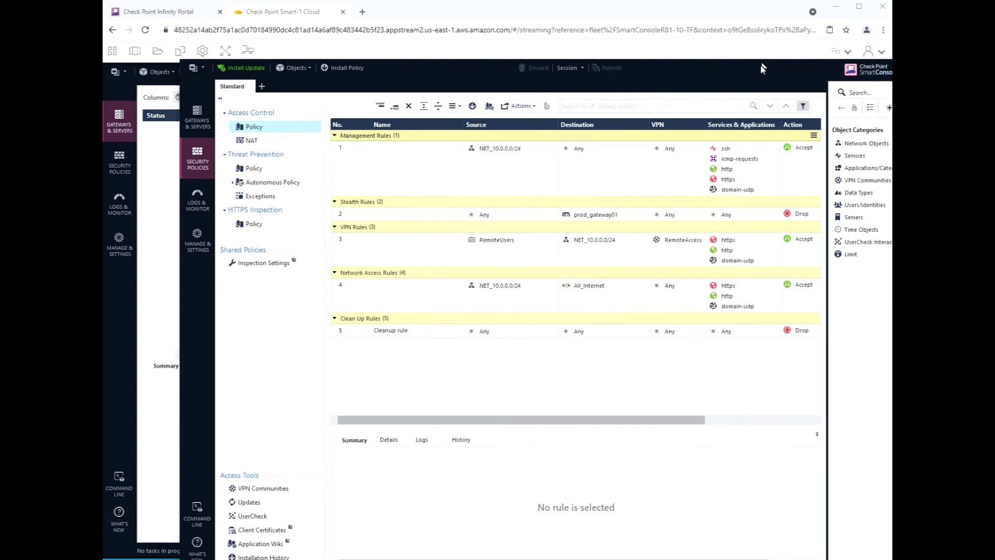
# Shift the SmartConsole window left so the Objects pane fits, then go to Smart-1 Cloud settings.
pyautogui.moveTo(662, 73); pyautogui.dragTo(620, 71)
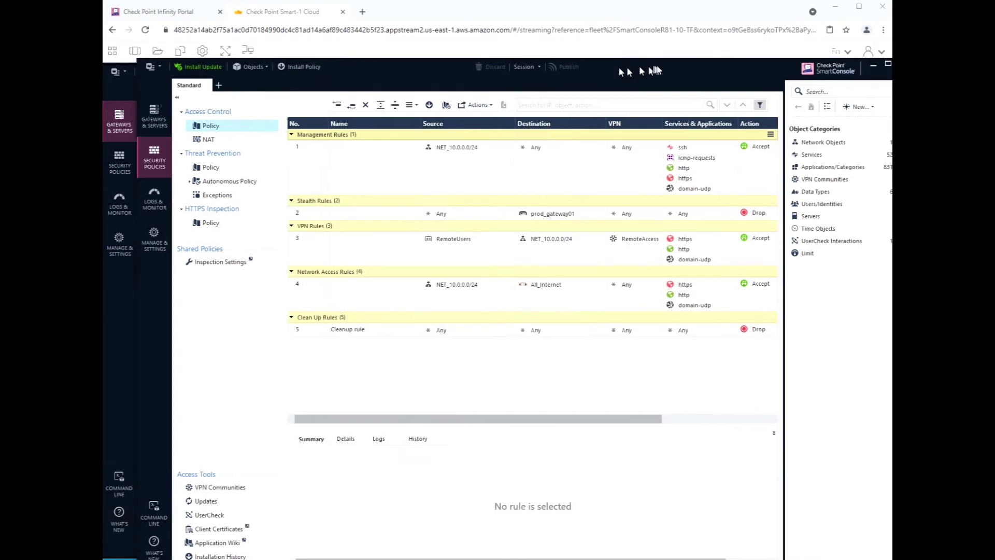
pyautogui.moveTo(745, 71); pyautogui.dragTo(716, 73)
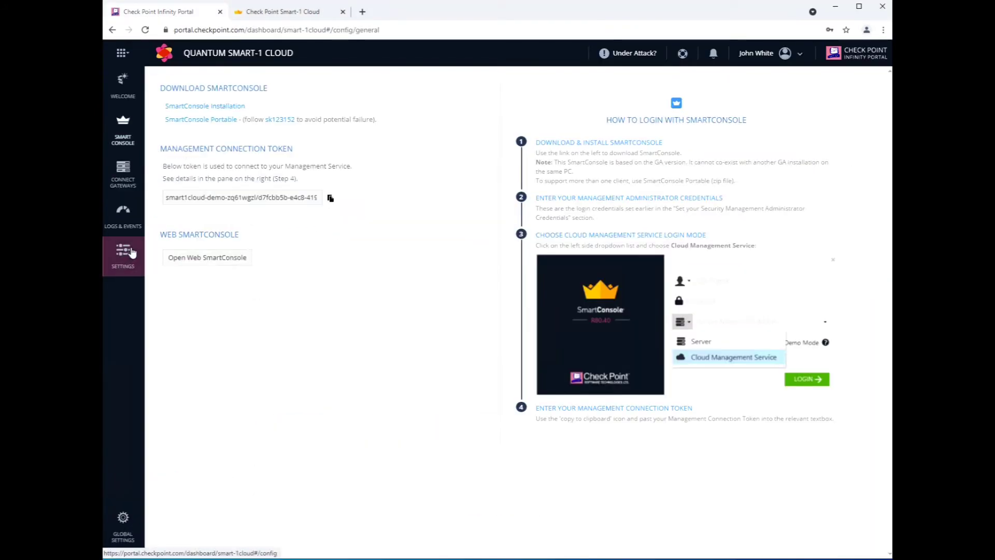
pyautogui.click(134, 253)
# Download the migration export tool script from the portal's Migrate page.
pyautogui.click(174, 101)
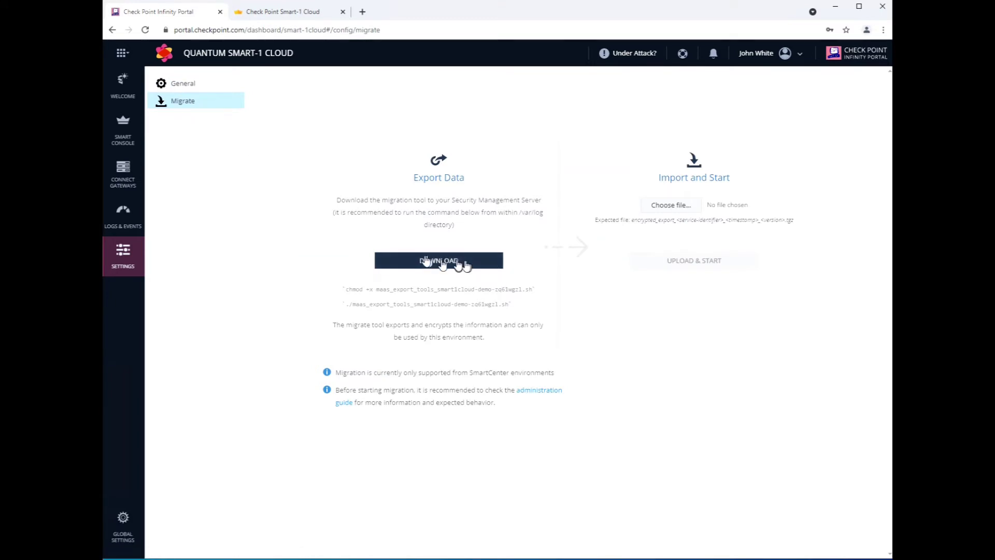
pyautogui.click(449, 264)
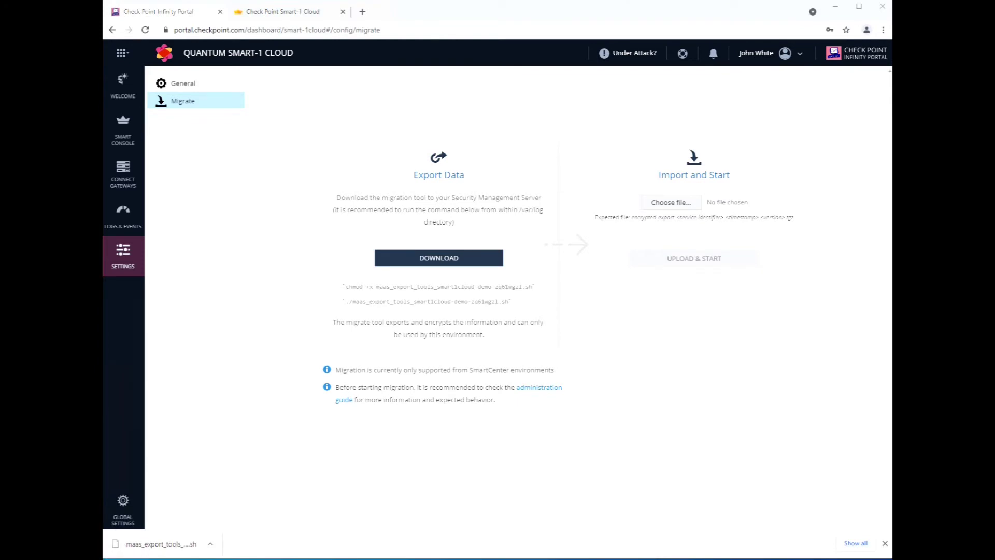
pyautogui.hotkey('alt', 'Tab')
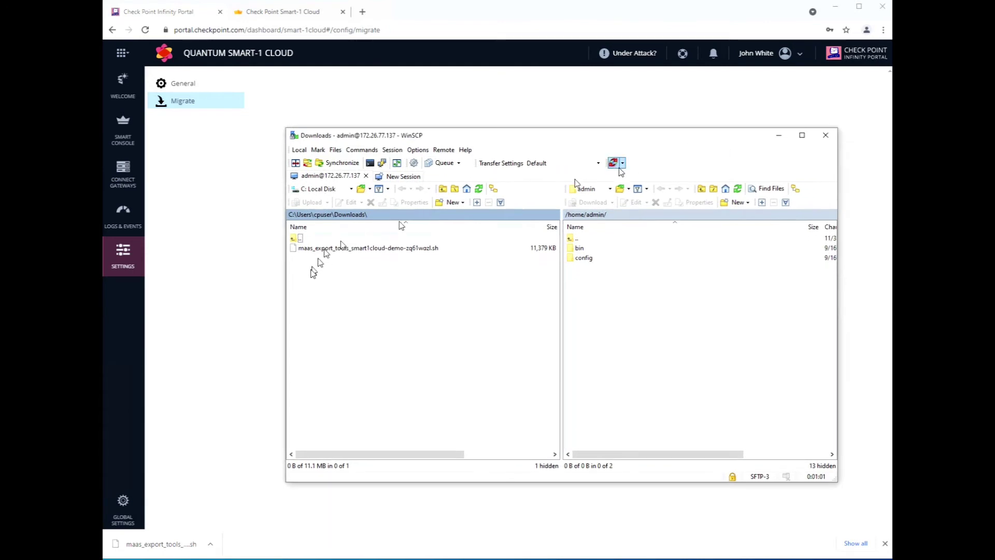
# Upload the maas_export_tools script from local Downloads to /home/admin on the server.
pyautogui.click(355, 248)
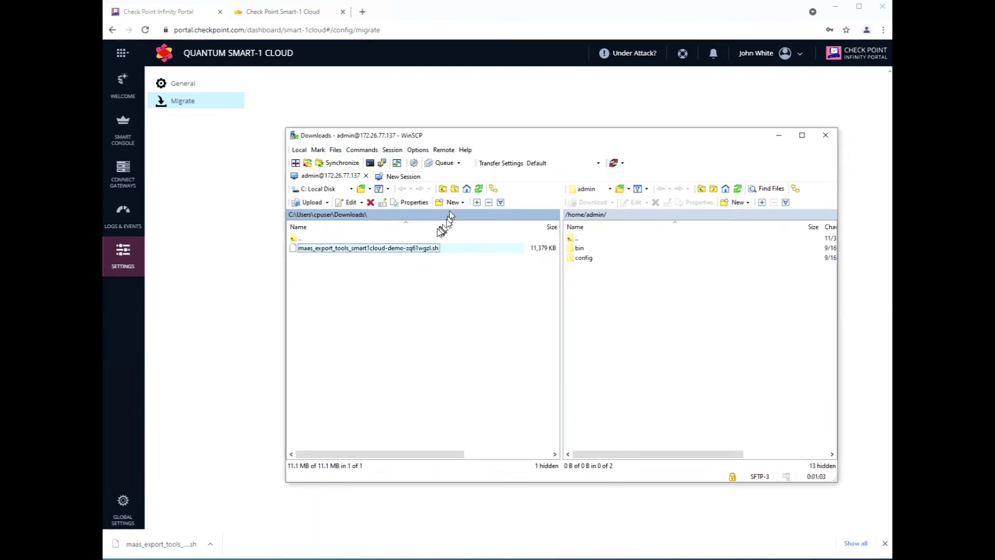
pyautogui.rightClick(421, 249)
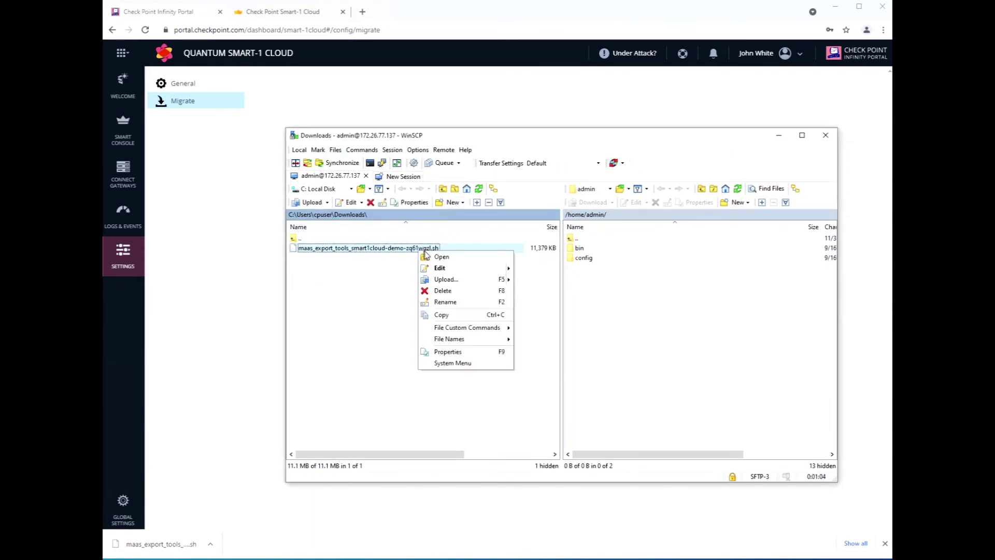
pyautogui.click(448, 279)
pyautogui.click(585, 339)
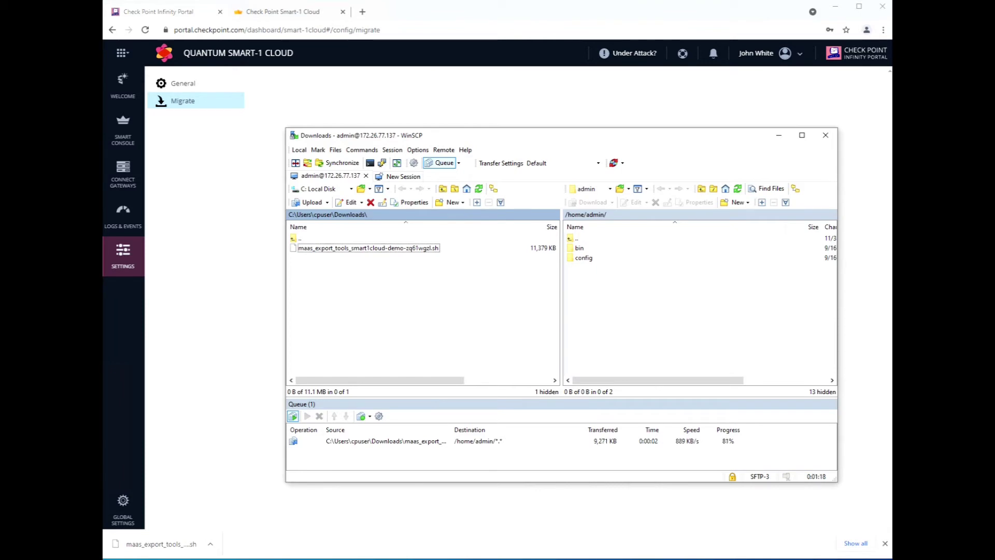
# List the /home/admin files with ls to check the script arrived.
pyautogui.click(591, 282)
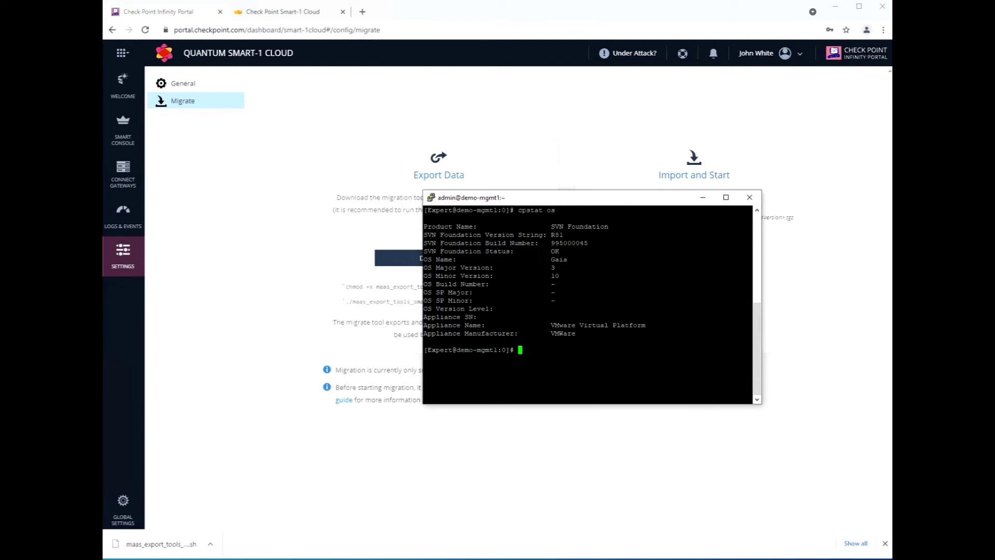
pyautogui.write('ls')
pyautogui.press('Return')
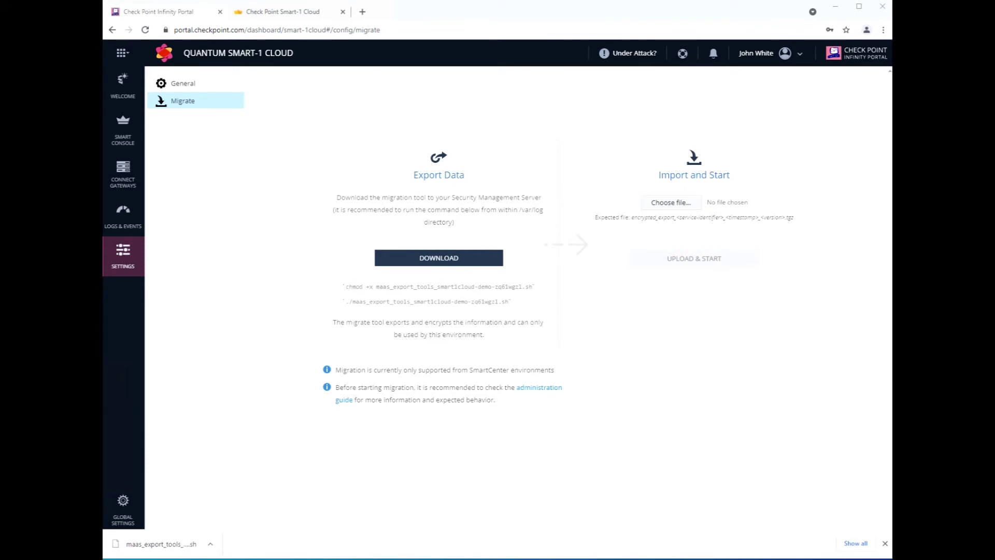
# Copy the portal's chmod +x command and run it on the server for the migration script.
pyautogui.moveTo(348, 287); pyautogui.dragTo(527, 288)
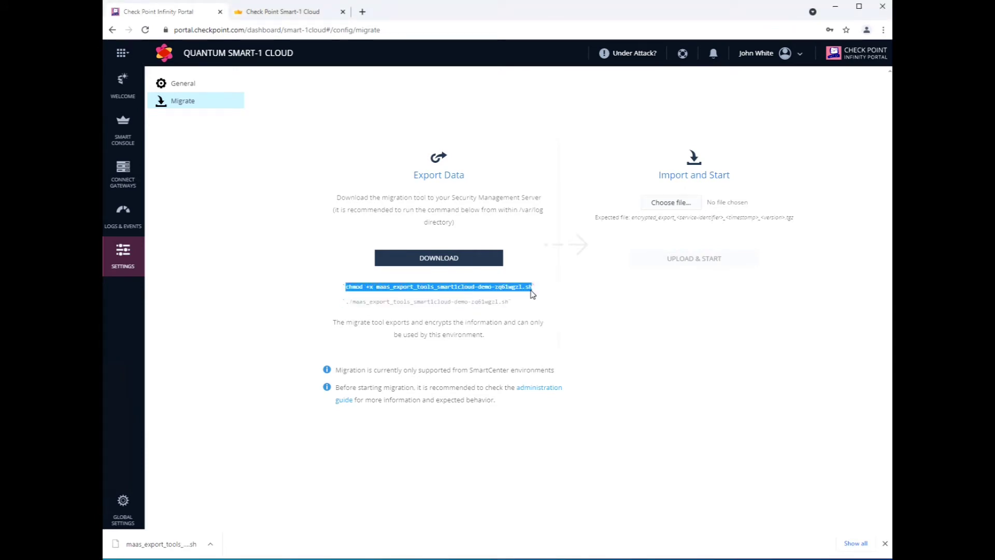
pyautogui.rightClick(531, 294)
pyautogui.click(543, 300)
pyautogui.hotkey('alt', 'Tab')
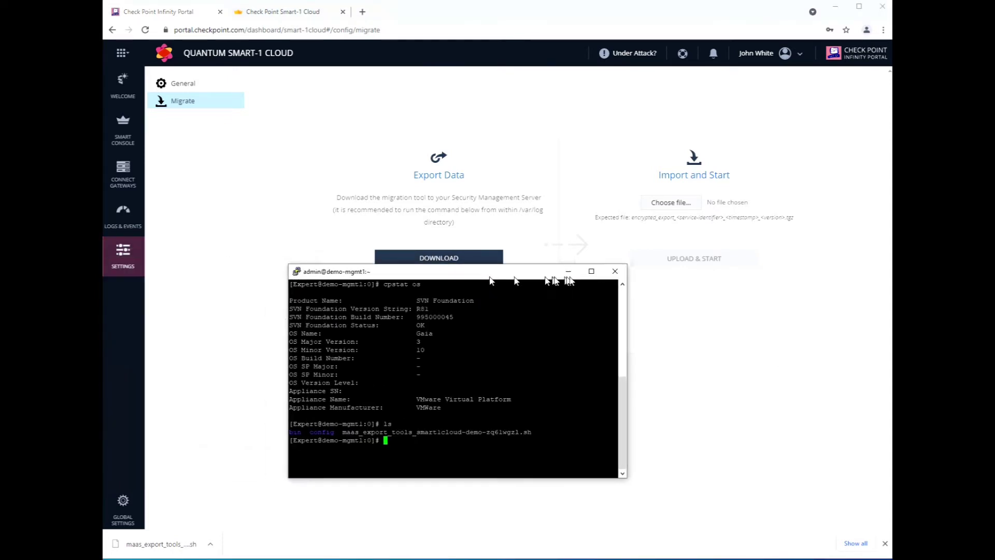
pyautogui.rightClick(614, 348)
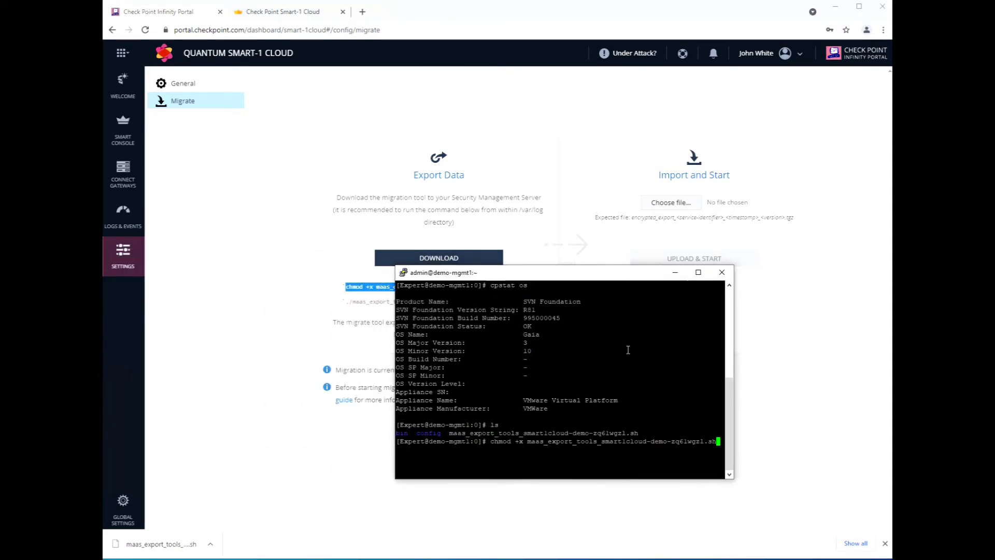
pyautogui.press('Return')
# Copy the migration script's run command from the Migrate page.
pyautogui.hotkey('alt', 'Tab')
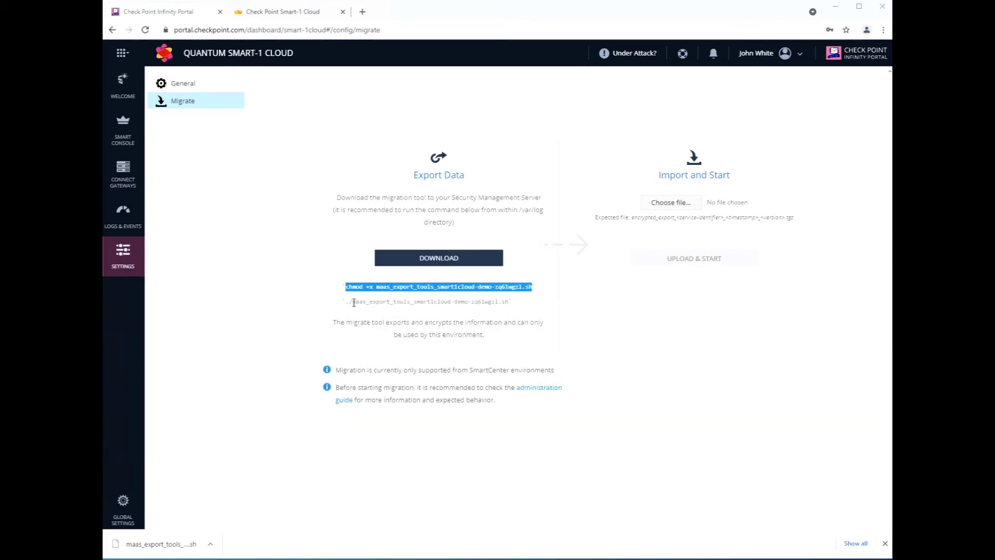
pyautogui.moveTo(454, 302); pyautogui.dragTo(351, 304)
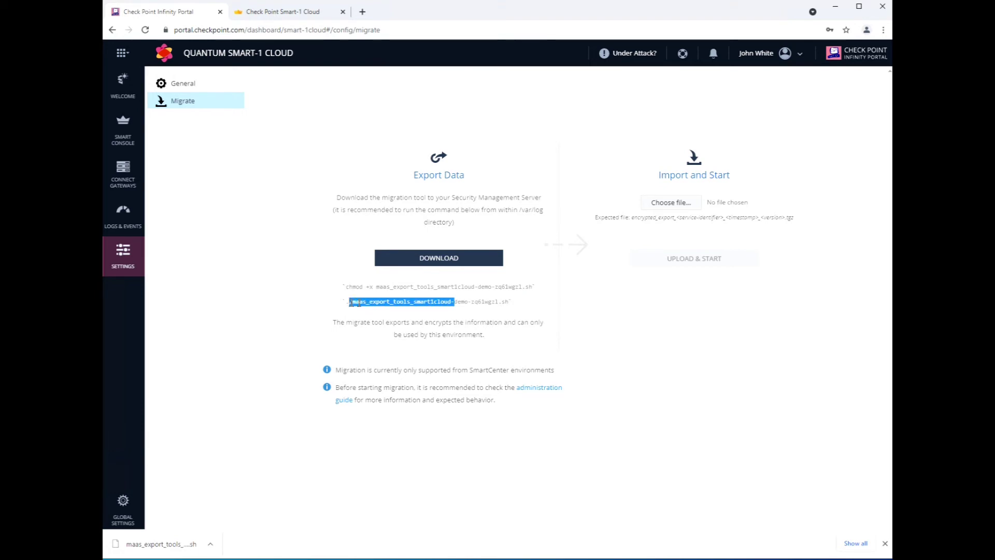
pyautogui.moveTo(346, 303); pyautogui.dragTo(501, 301)
pyautogui.rightClick(497, 297)
pyautogui.click(508, 303)
pyautogui.hotkey('alt', 'Tab')
# Run the maas_export_tools export script on the server and confirm continuing until the export succeeds.
pyautogui.moveTo(437, 248); pyautogui.dragTo(582, 237)
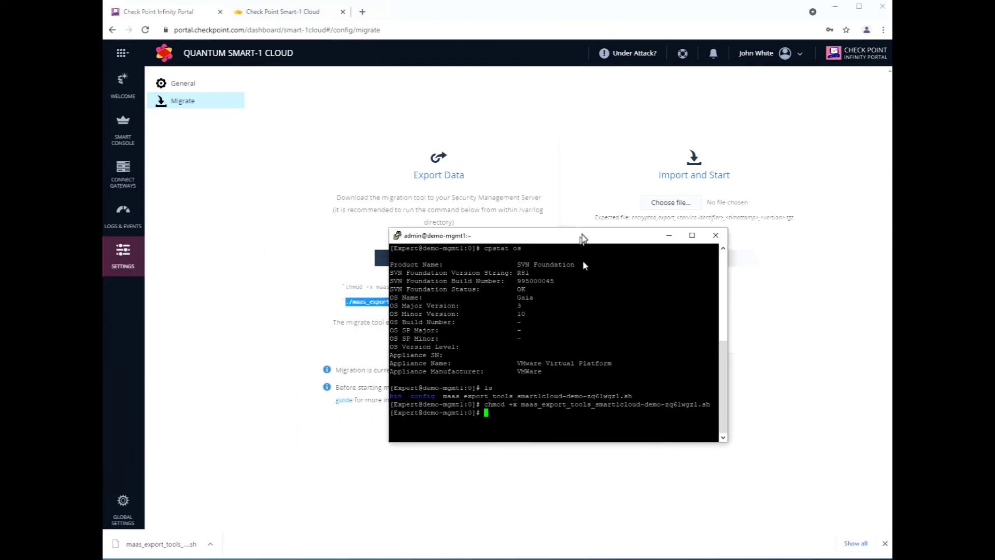
pyautogui.rightClick(638, 344)
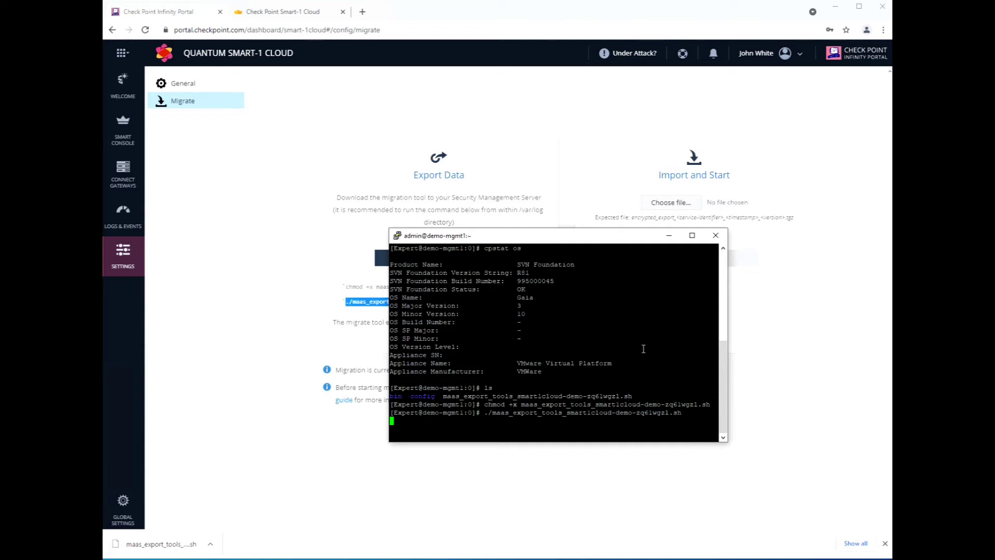
pyautogui.click(595, 215)
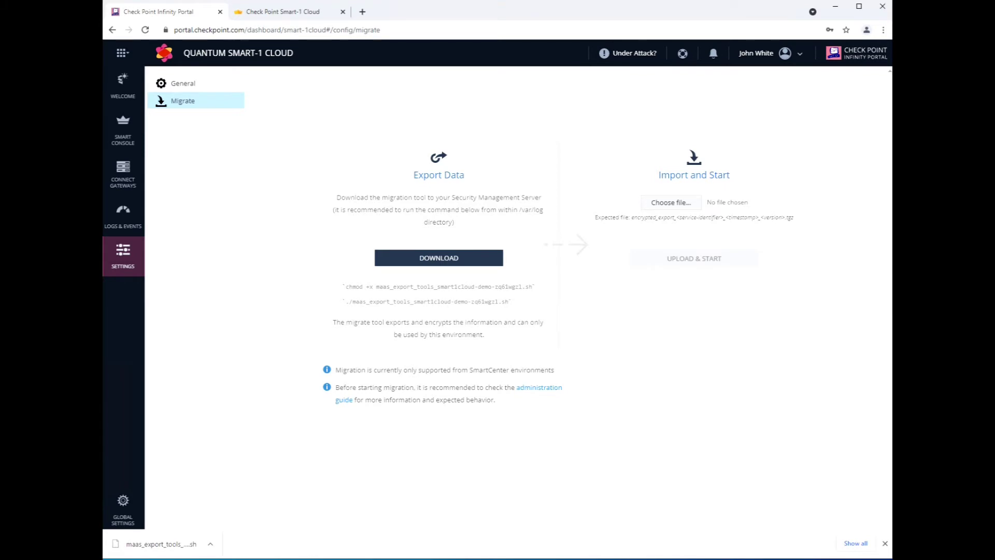
pyautogui.hotkey('alt', 'Tab')
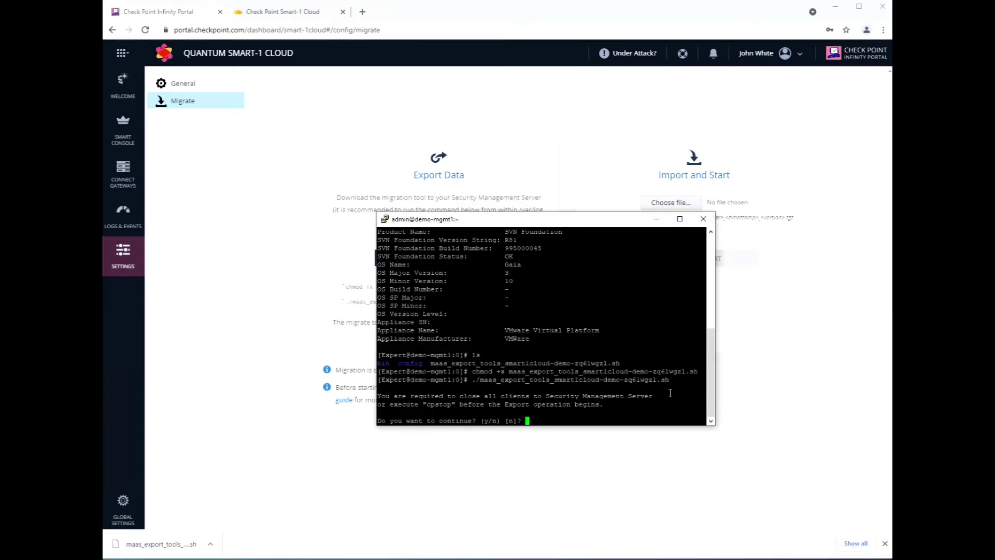
pyautogui.press('Return')
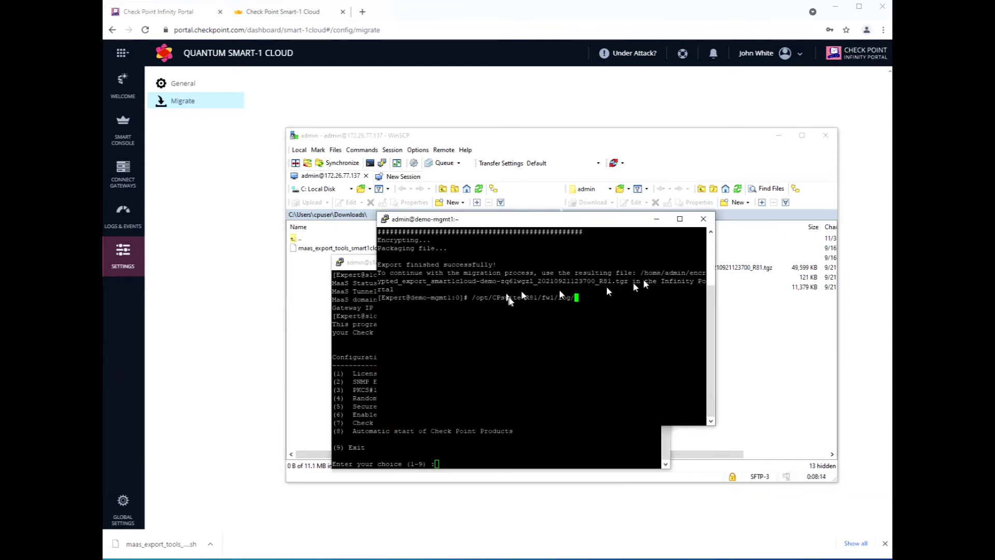
# Download the upgrade_report HTML from /var/log/opt/CPsuite-R81/fw1/log/ into local Downloads.
pyautogui.click(599, 154)
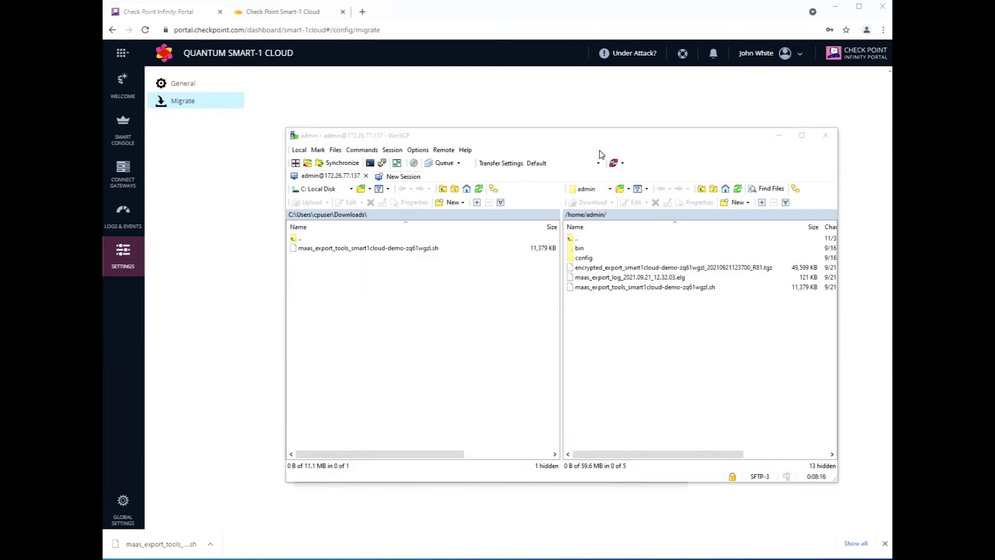
pyautogui.click(646, 216)
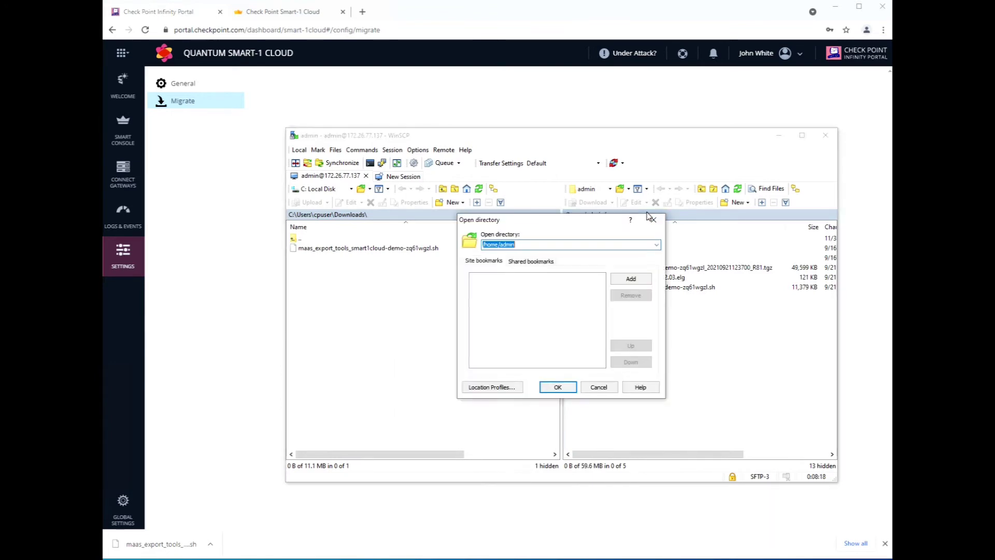
pyautogui.hotkey('ctrl', 'v')
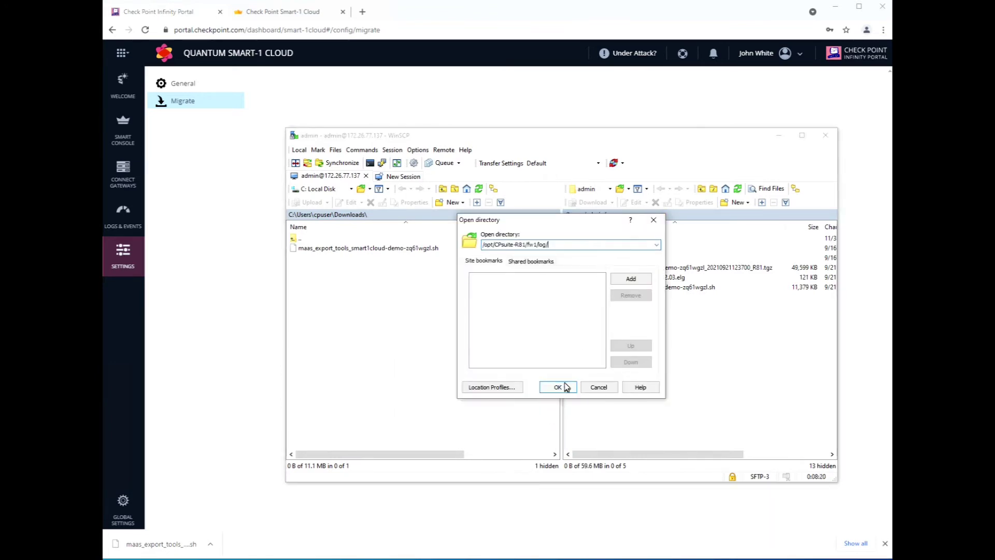
pyautogui.click(562, 387)
pyautogui.scroll(-20, 637, 322)
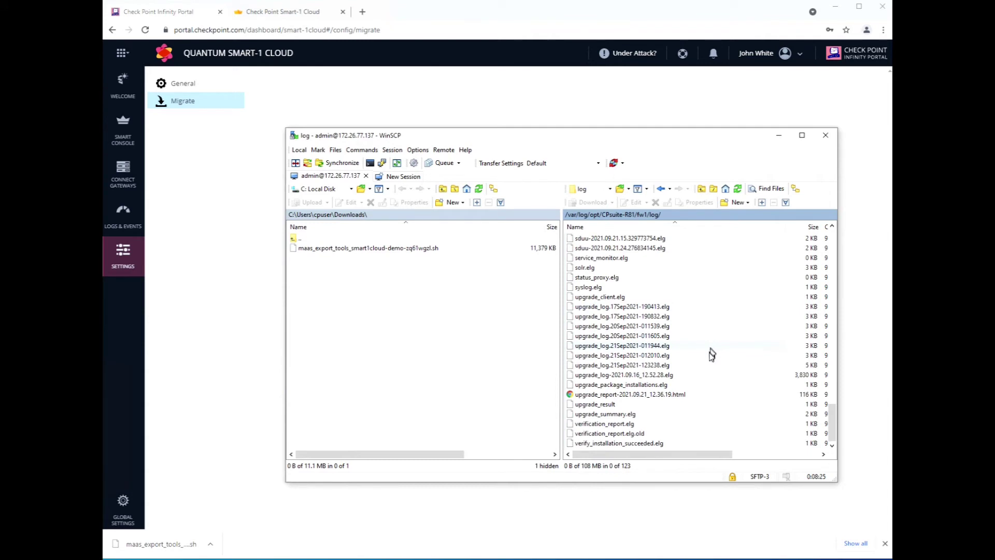
pyautogui.click(658, 395)
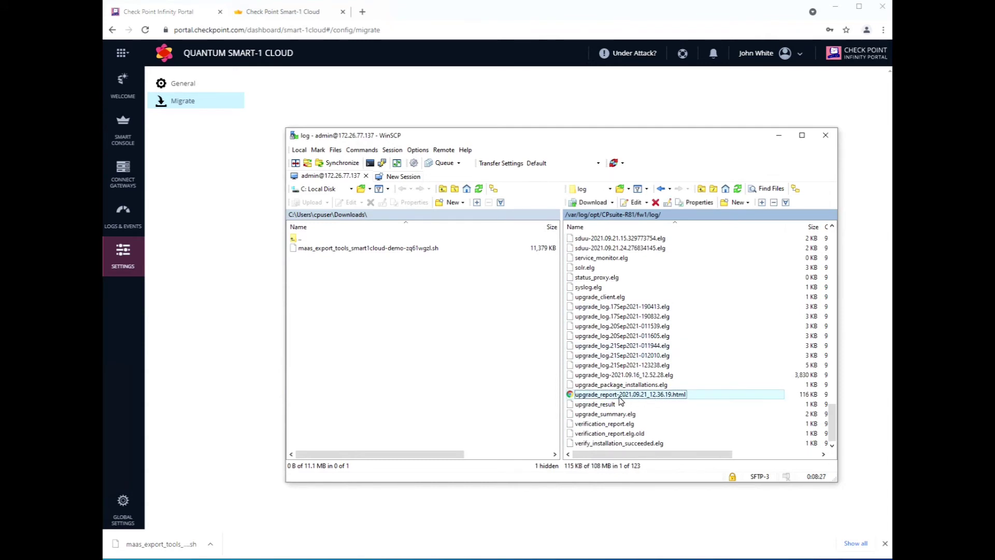
pyautogui.moveTo(615, 396); pyautogui.dragTo(450, 364)
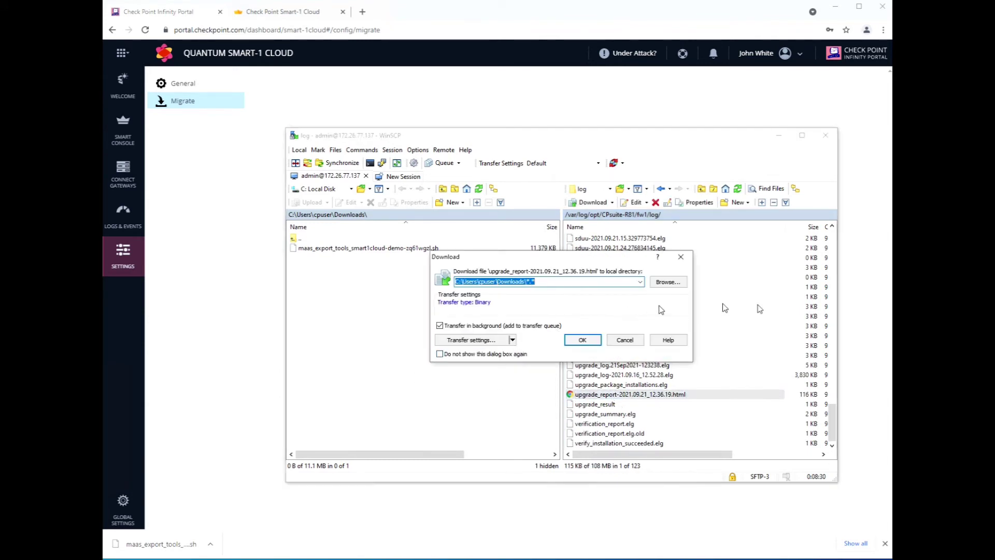
pyautogui.click(591, 342)
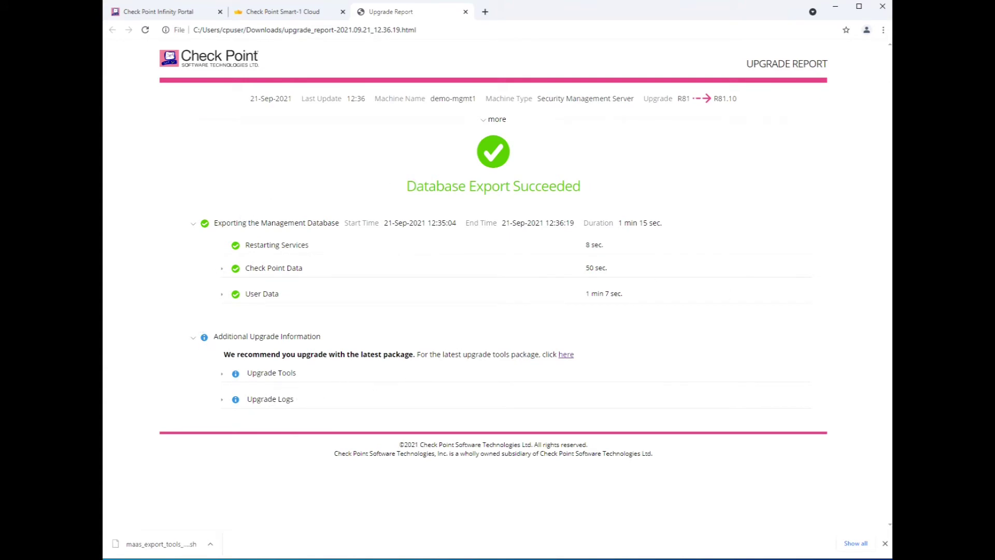
pyautogui.click(275, 12)
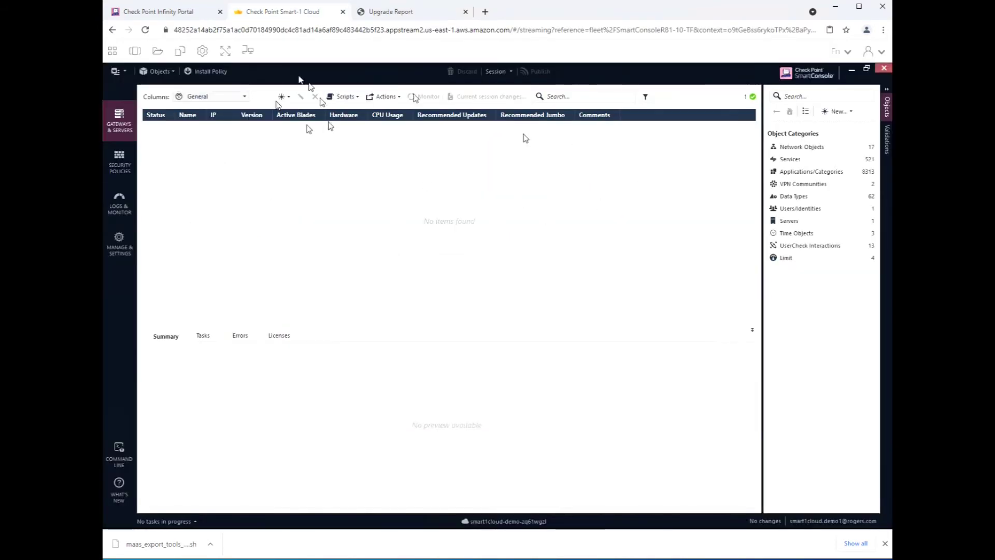
# Download the 49,599 KB encrypted_export .tgz from /home/admin to local Downloads.
pyautogui.click(145, 10)
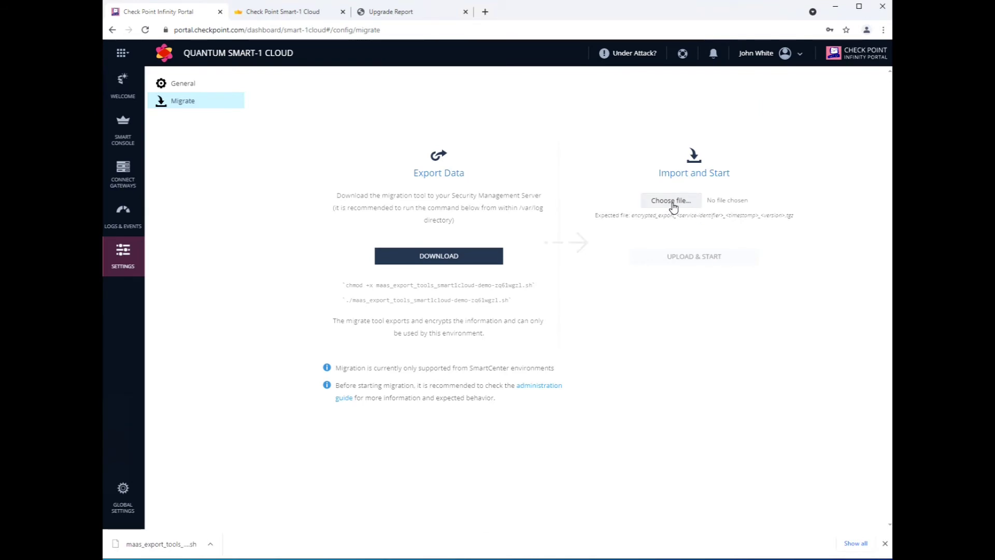
pyautogui.hotkey('alt', 'Tab')
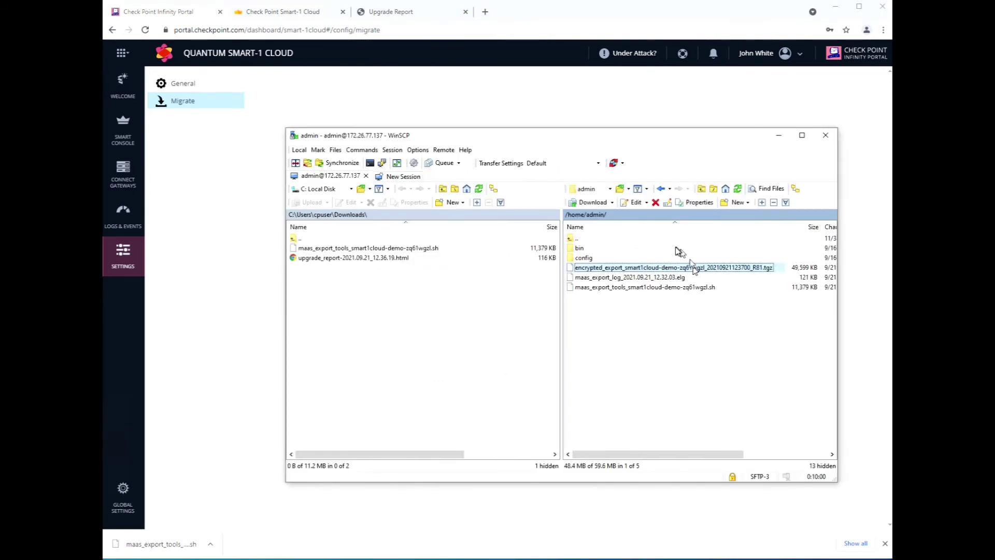
pyautogui.rightClick(657, 270)
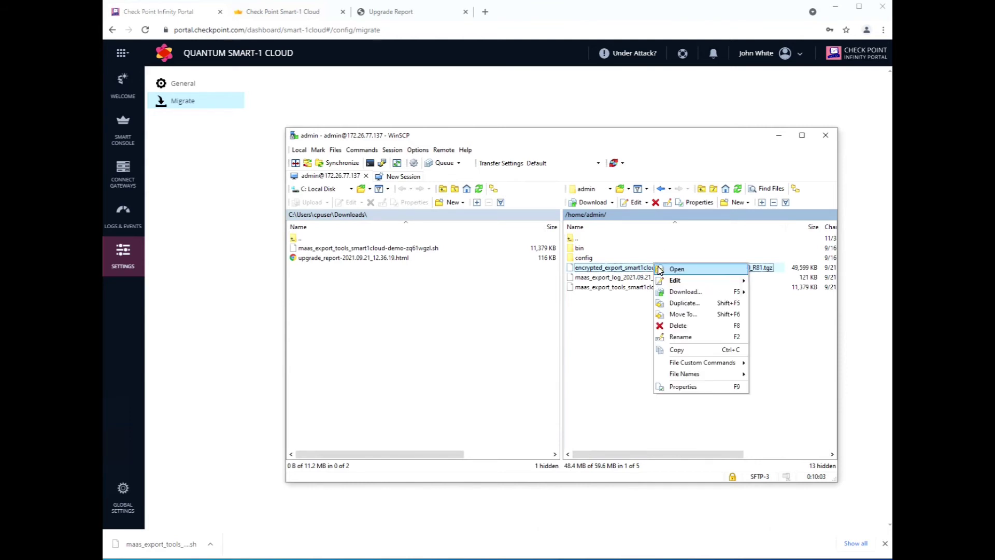
pyautogui.click(682, 291)
pyautogui.click(582, 340)
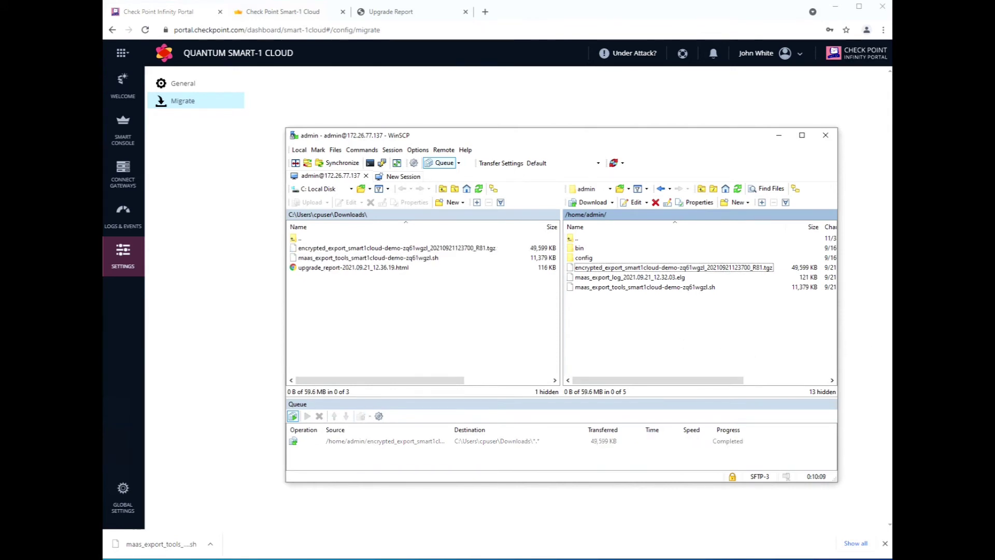
pyautogui.hotkey('alt', 'Tab')
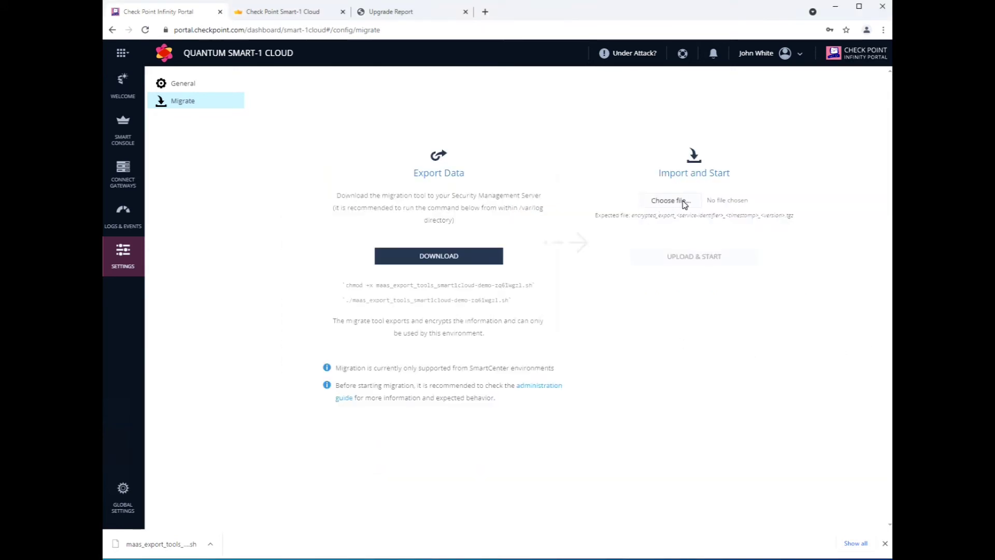
# Choose the encrypted_export .tgz, upload it and start the import, accepting the database overwrite.
pyautogui.click(671, 201)
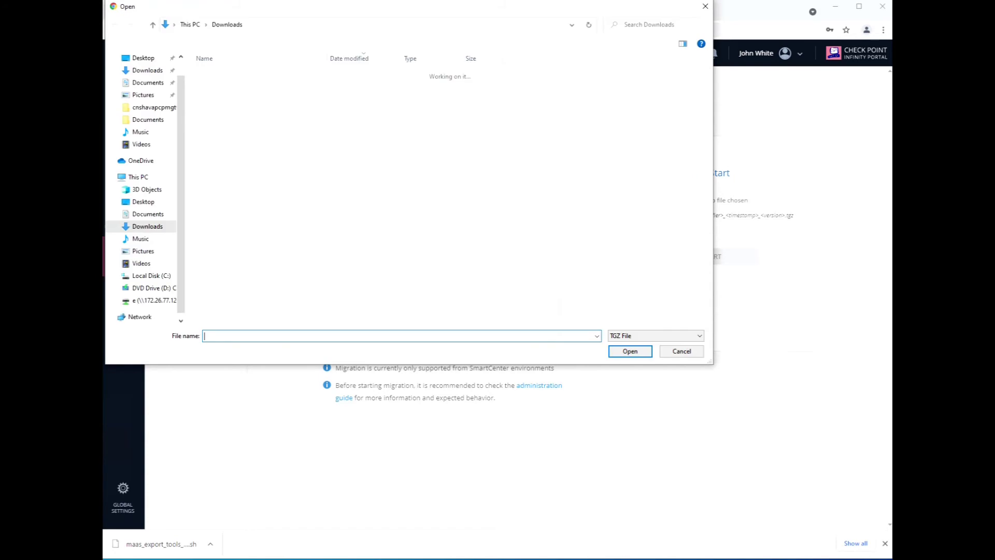
pyautogui.click(306, 89)
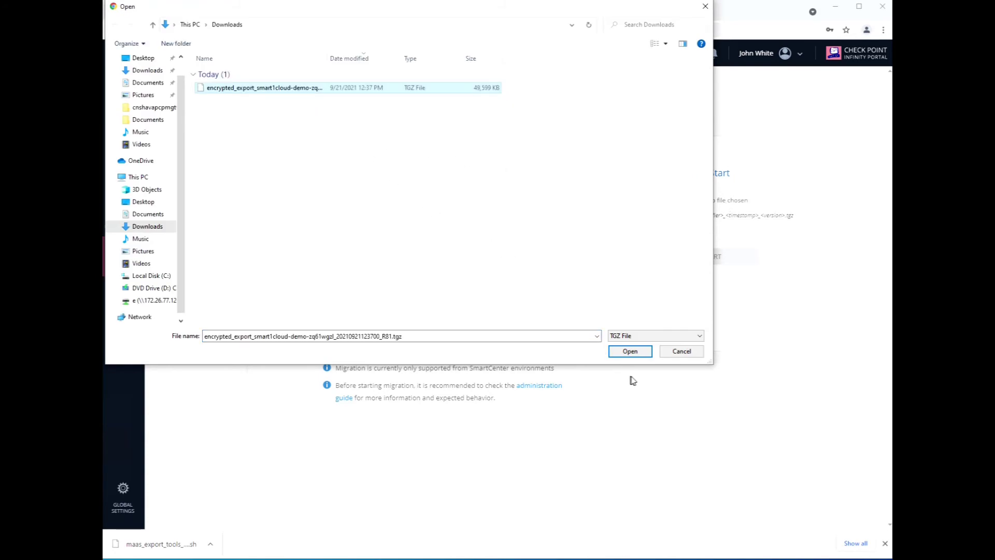
pyautogui.click(630, 351)
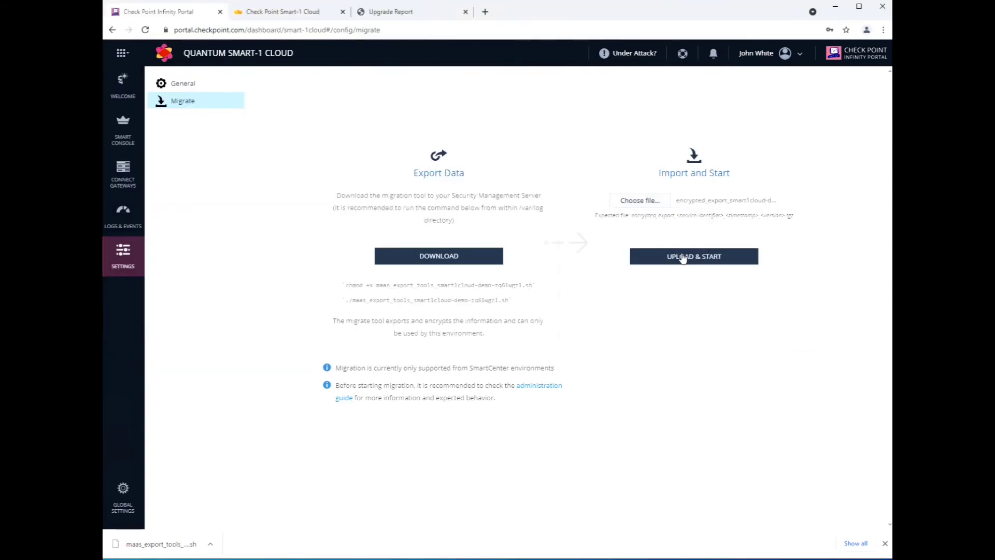
pyautogui.click(683, 256)
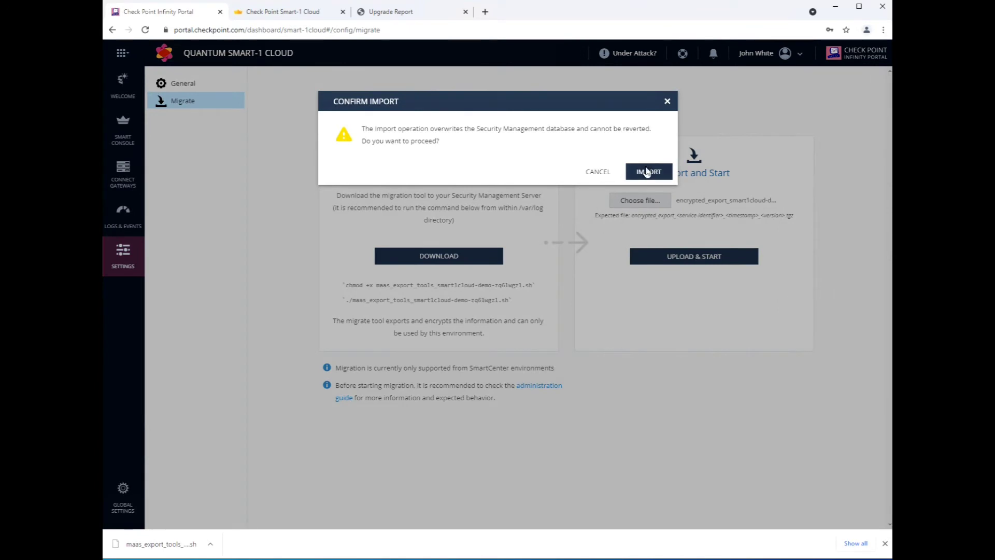
pyautogui.click(647, 171)
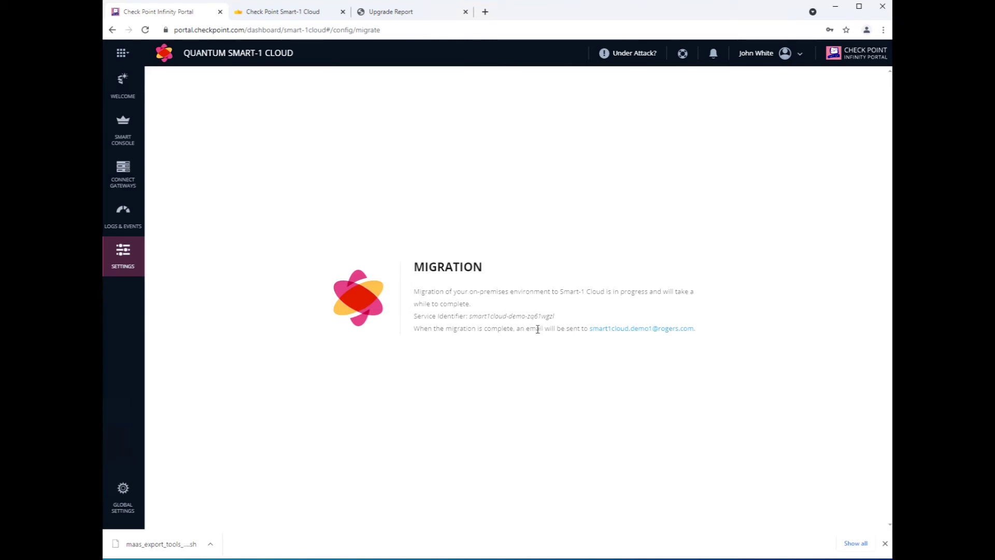
pyautogui.moveTo(530, 329); pyautogui.dragTo(589, 328)
pyautogui.hotkey('alt', 'Tab')
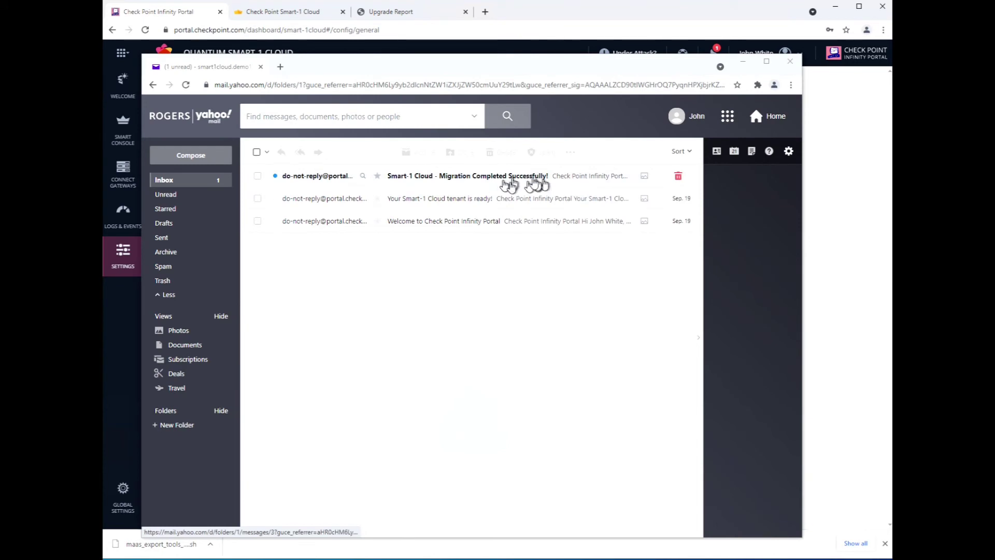
# Read the 'Migration Completed Successfully' e-mail, then launch Web SmartConsole from the portal.
pyautogui.click(524, 176)
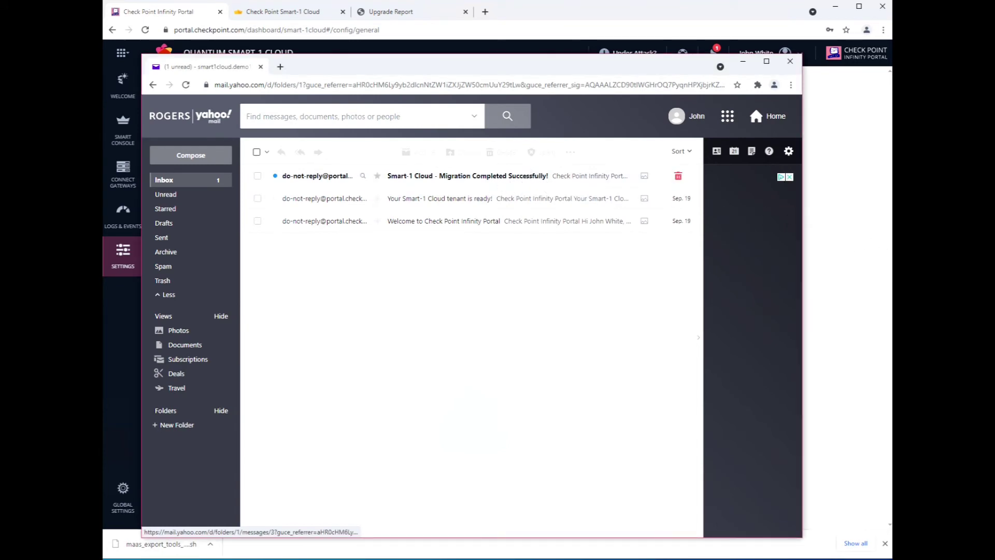
pyautogui.scroll(-3, 466, 415)
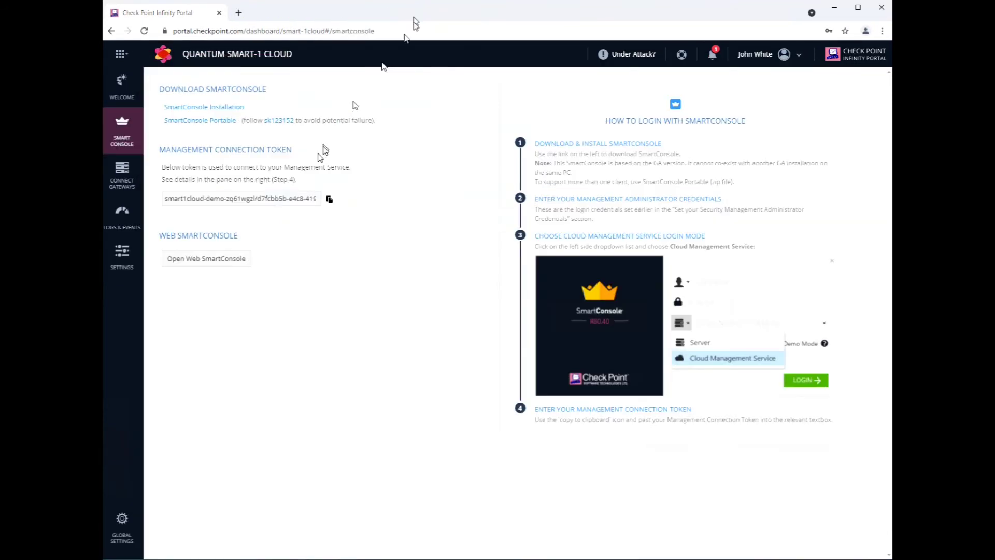
pyautogui.click(244, 261)
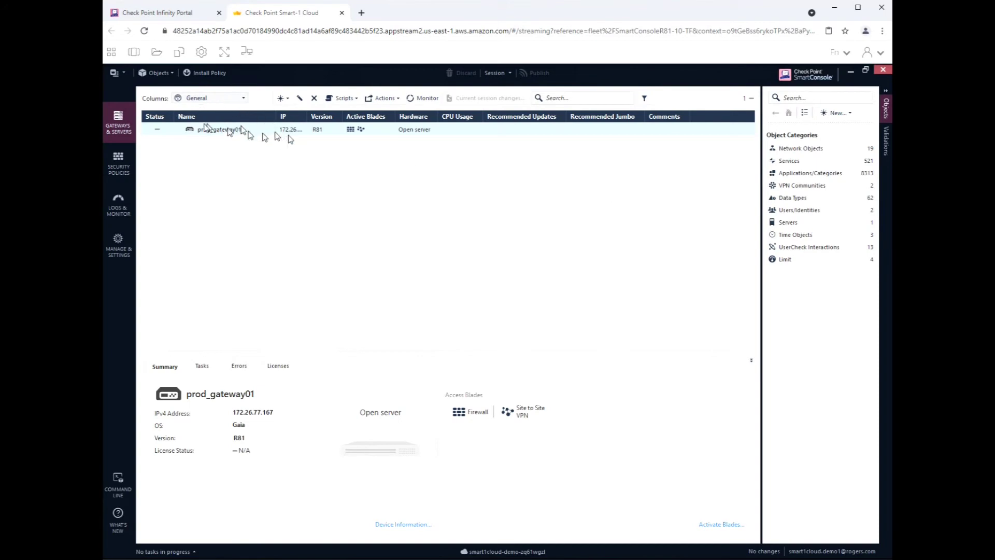
# Glance at Security Policies, then show the Gateways & Servers list with prod_gateway01.
pyautogui.click(119, 162)
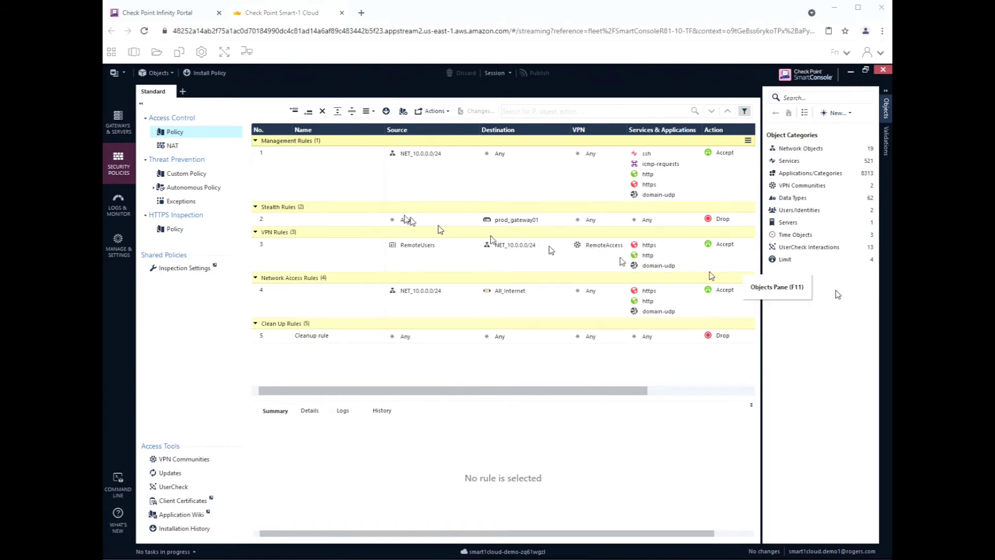
pyautogui.click(118, 125)
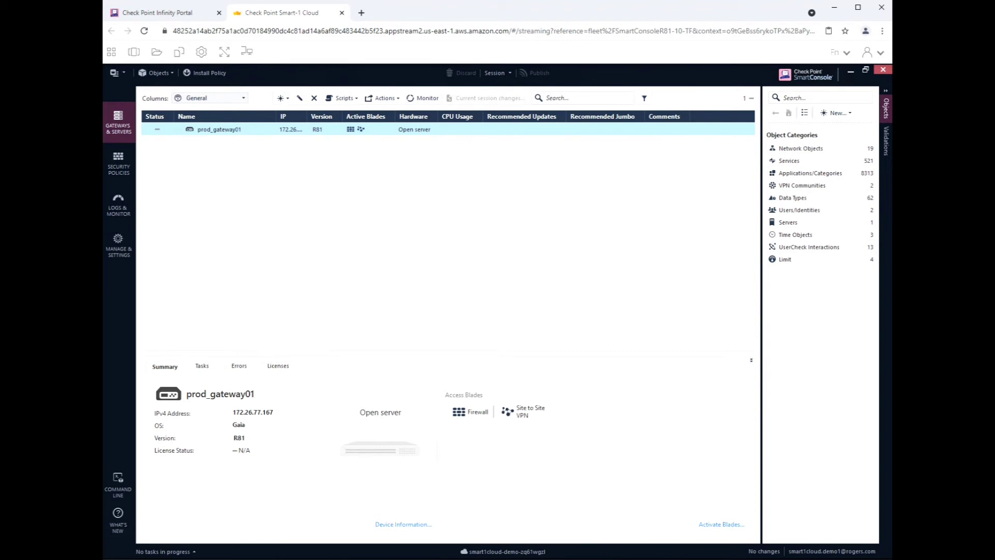
pyautogui.click(176, 14)
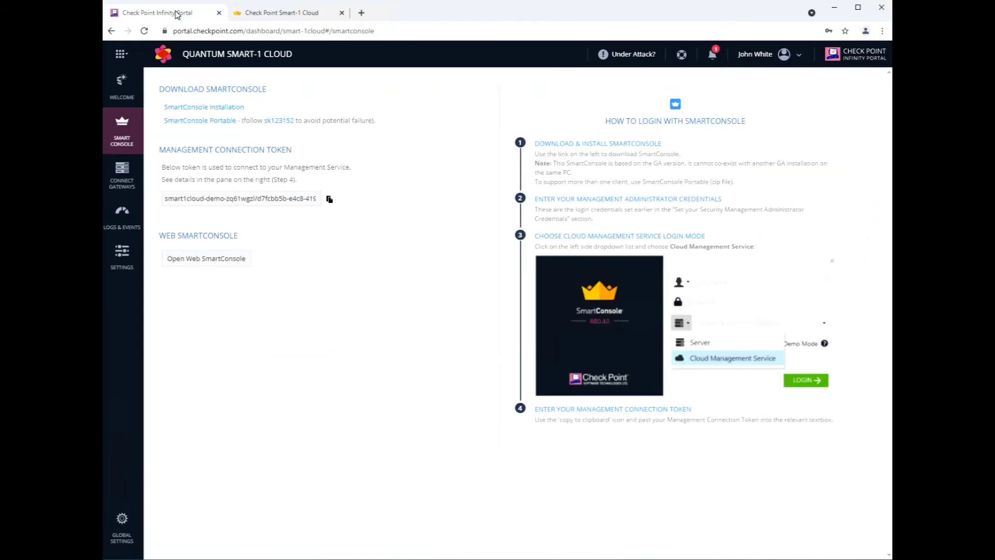
# Register the existing gateway prod_gateway01 with Smart-1 Cloud from Connect Gateways.
pyautogui.click(123, 176)
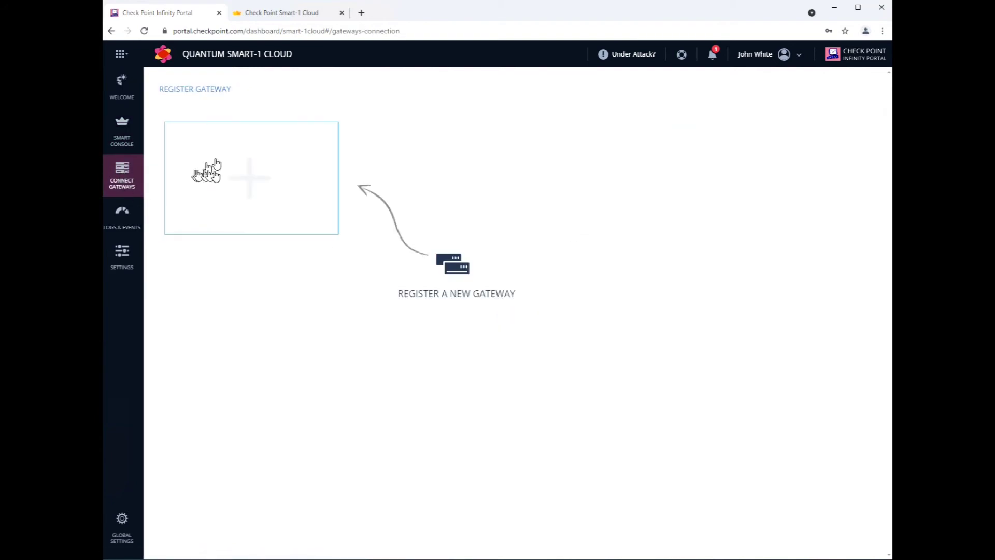
pyautogui.click(240, 179)
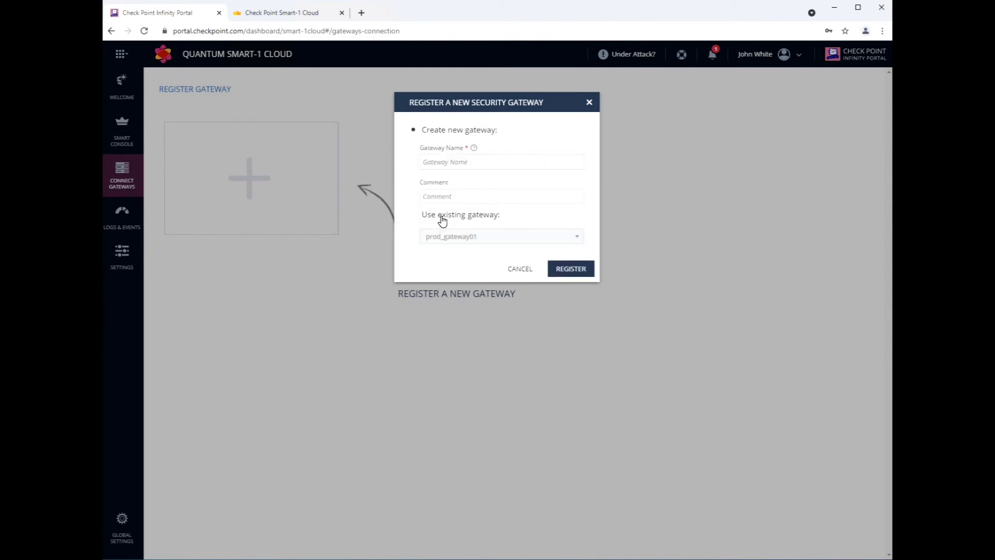
pyautogui.click(422, 220)
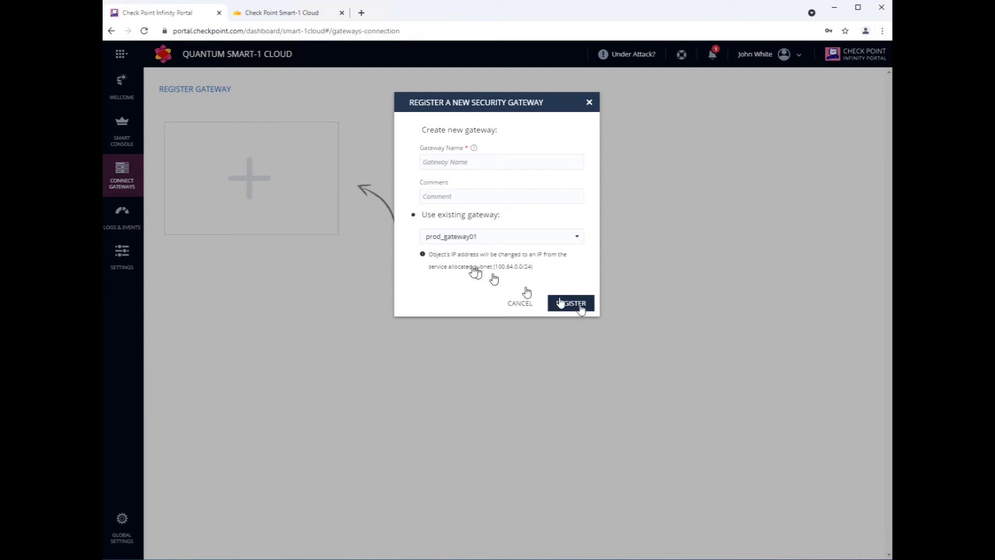
pyautogui.moveTo(437, 255); pyautogui.dragTo(547, 278)
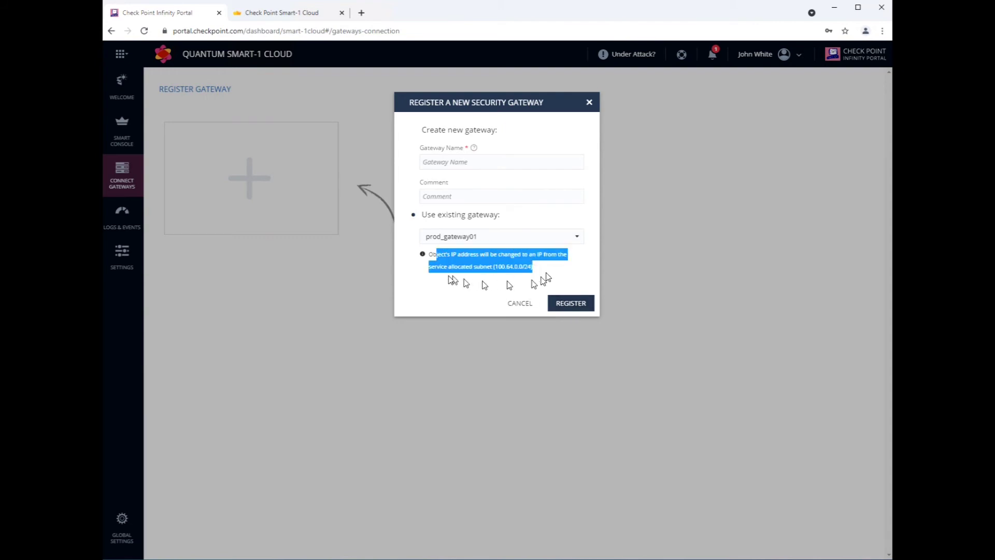
pyautogui.click(580, 303)
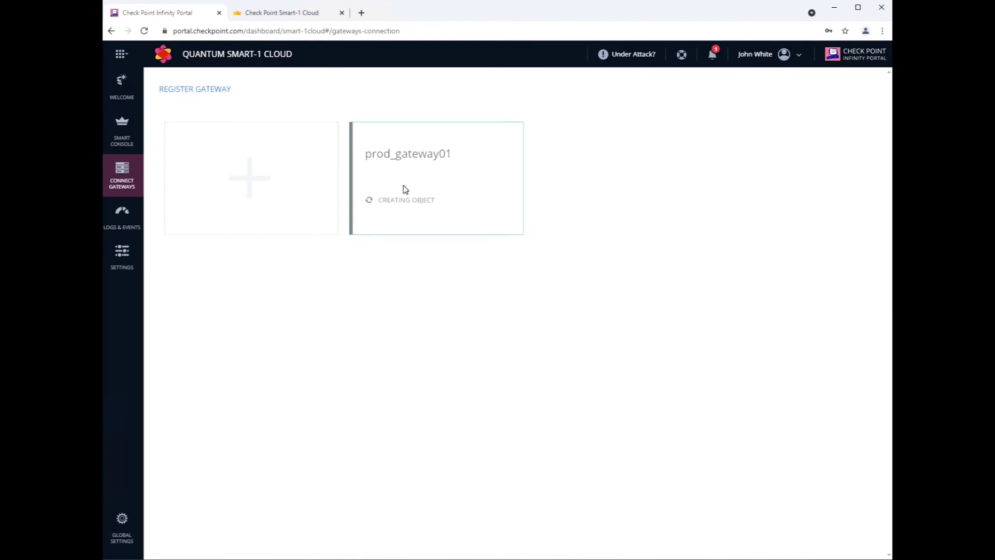
# Confirm prod_gateway01's new IP 100.100.3.26 in SmartConsole and bring up its connection instructions.
pyautogui.click(277, 14)
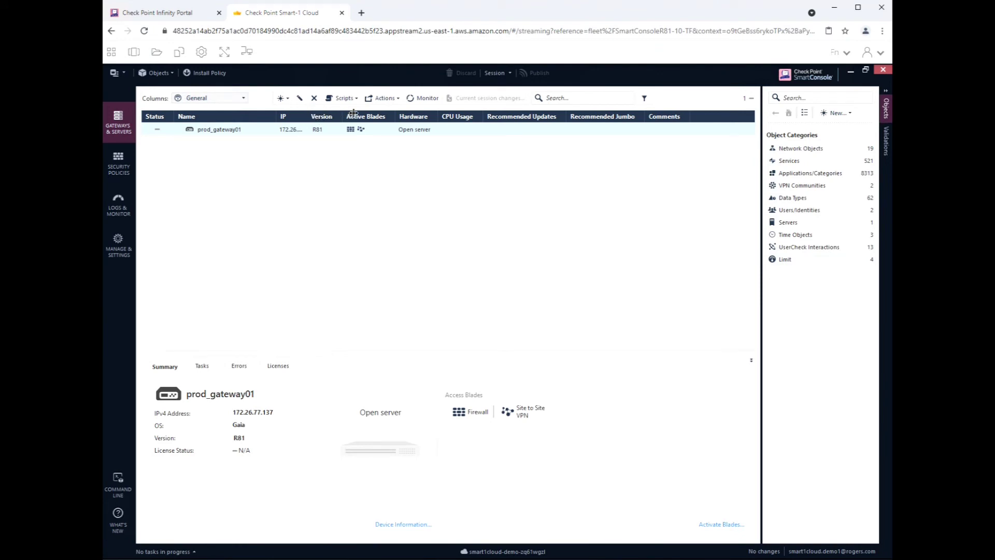
pyautogui.moveTo(309, 116); pyautogui.dragTo(356, 116)
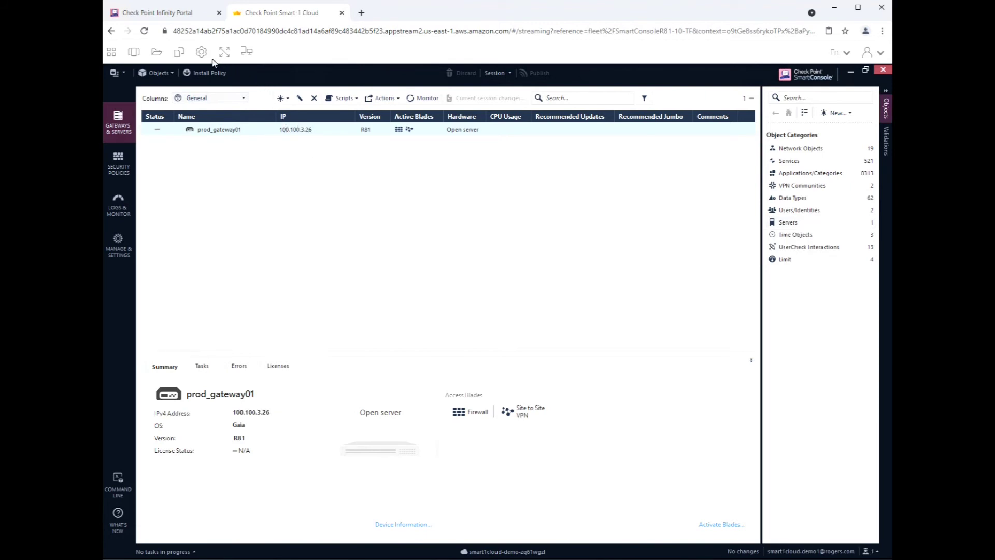
pyautogui.click(179, 13)
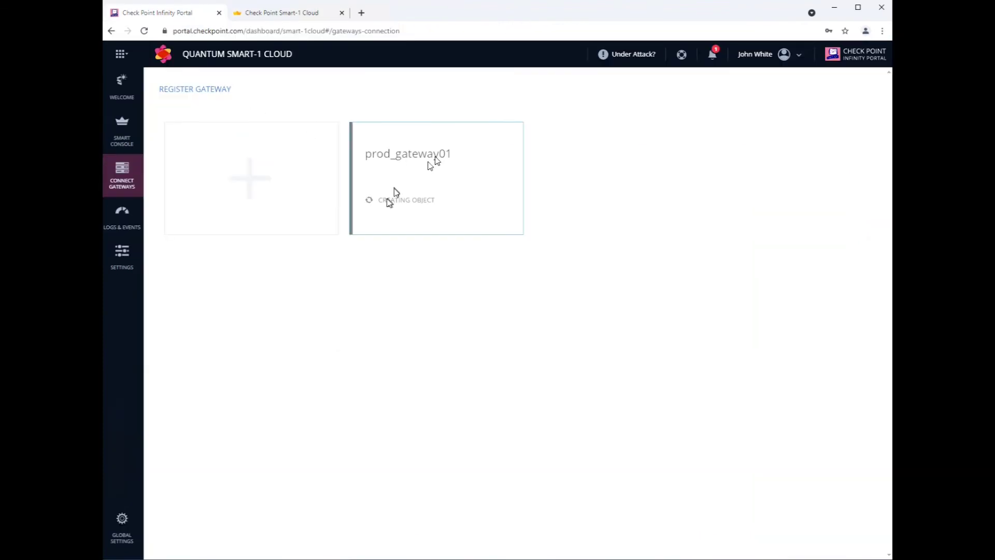
pyautogui.moveTo(382, 200); pyautogui.dragTo(432, 201)
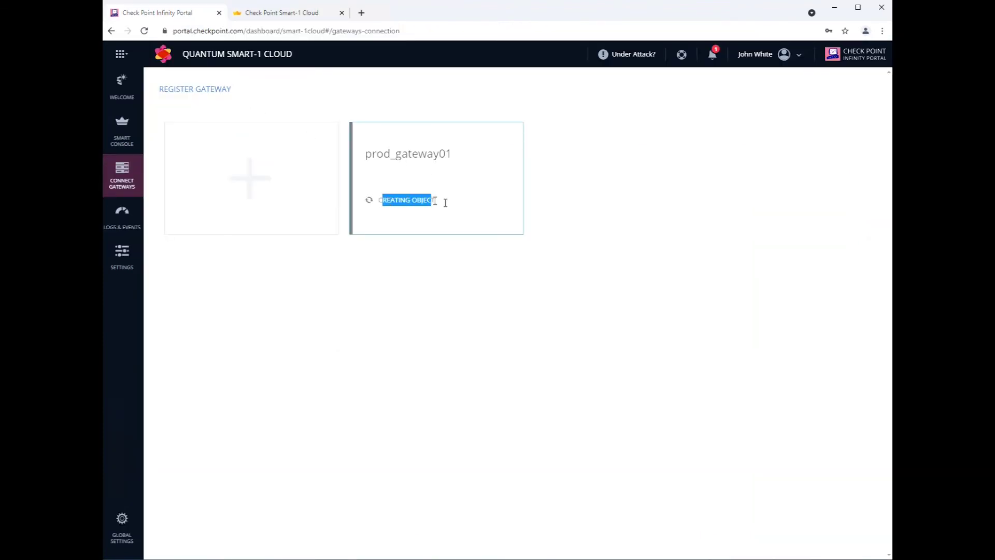
pyautogui.click(716, 252)
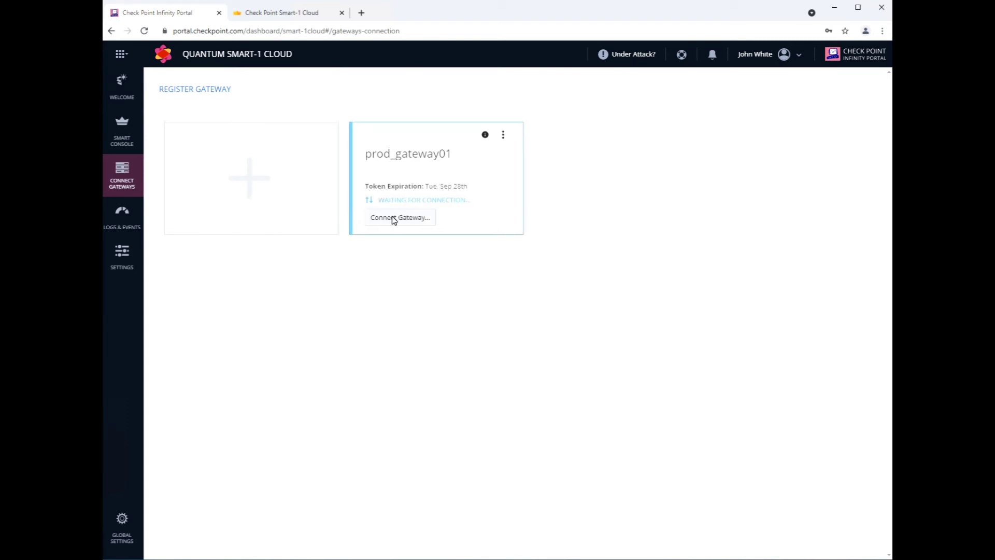
pyautogui.click(394, 219)
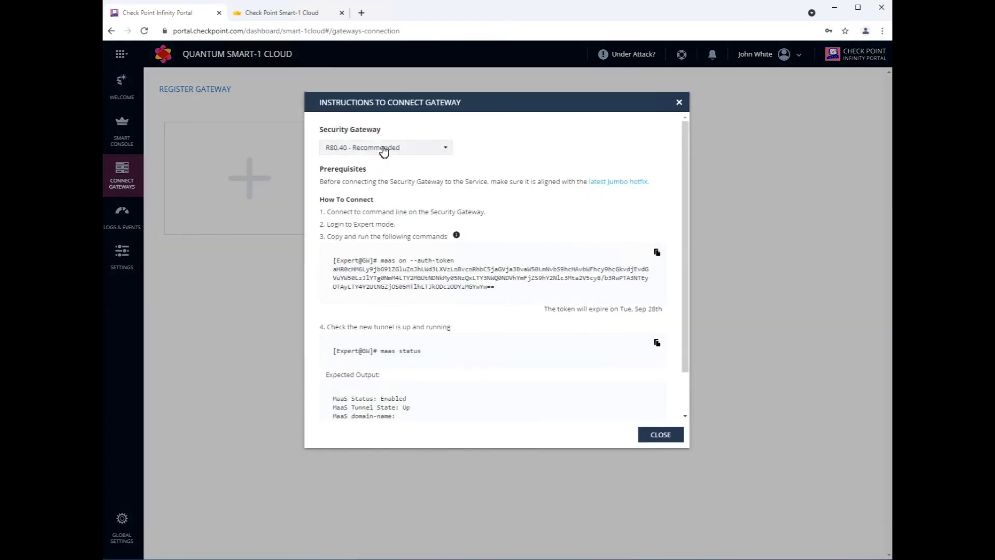
# Choose R81 and run the copied Smart-1 Cloud connection command in the gateway's clish.
pyautogui.click(383, 151)
pyautogui.click(334, 165)
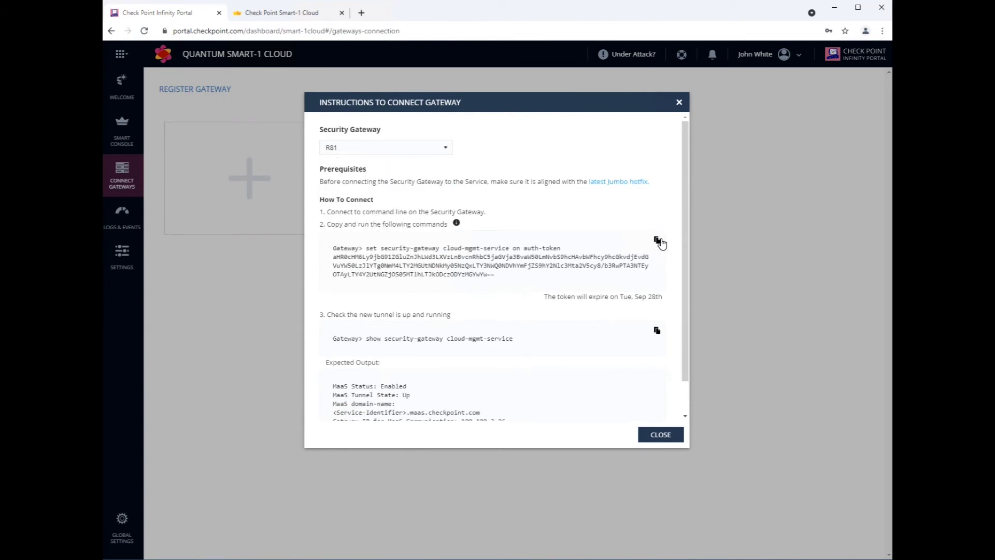
pyautogui.click(659, 240)
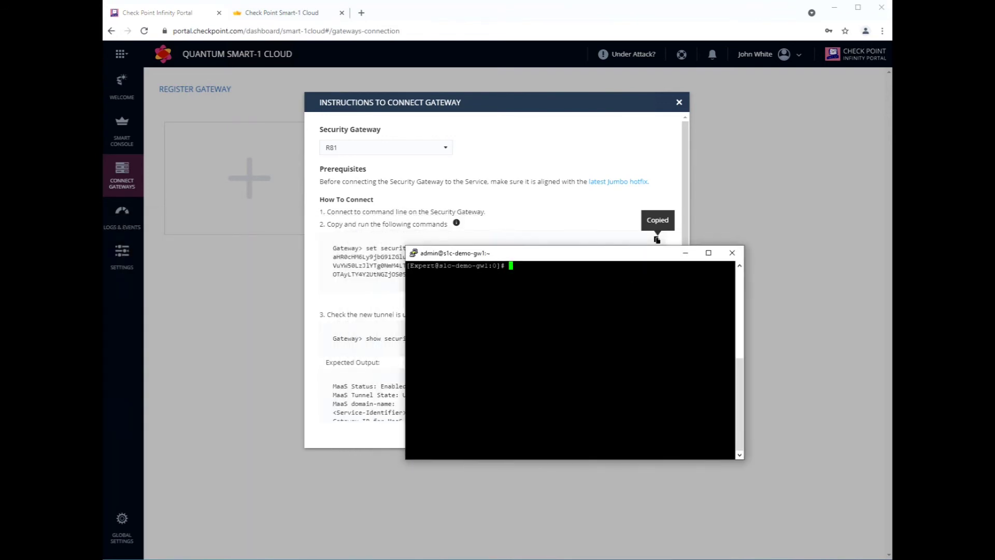
pyautogui.press('Return')
pyautogui.press('shift+Insert')
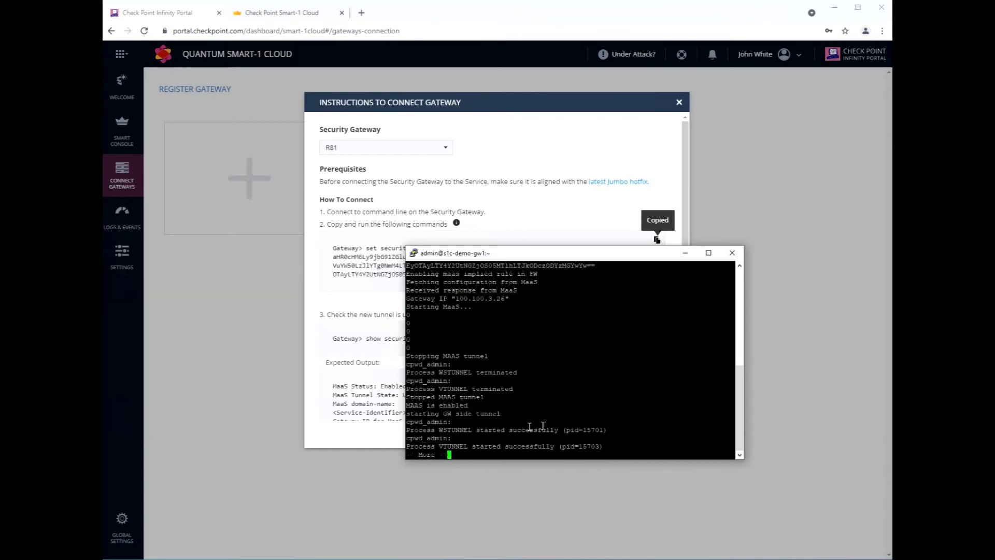
pyautogui.moveTo(503, 448); pyautogui.dragTo(539, 447)
pyautogui.click(688, 433)
pyautogui.press('Return')
pyautogui.press('Return')
# Exit clish and run maas status to confirm MaaS Enabled with the tunnel Up.
pyautogui.write('exi')
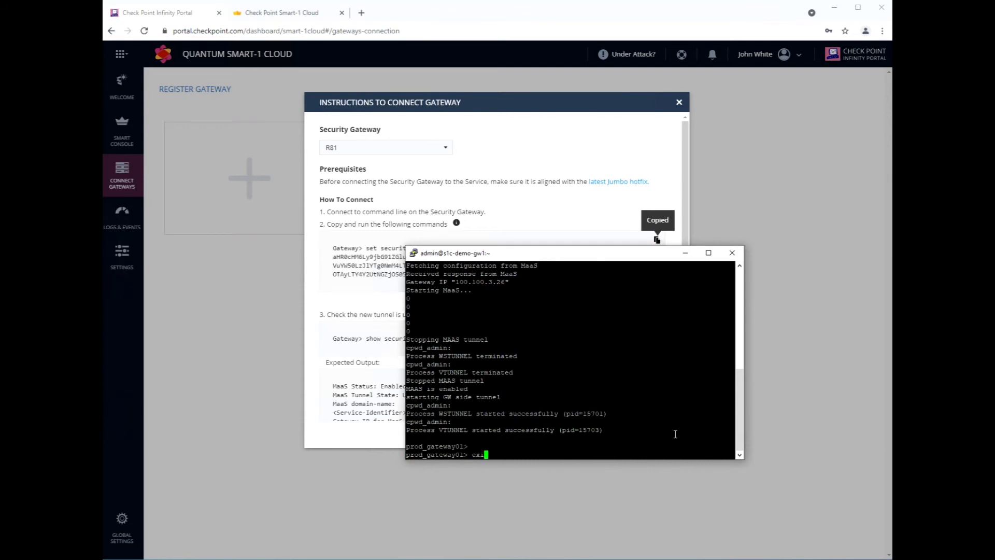
pyautogui.write('t')
pyautogui.press('Return')
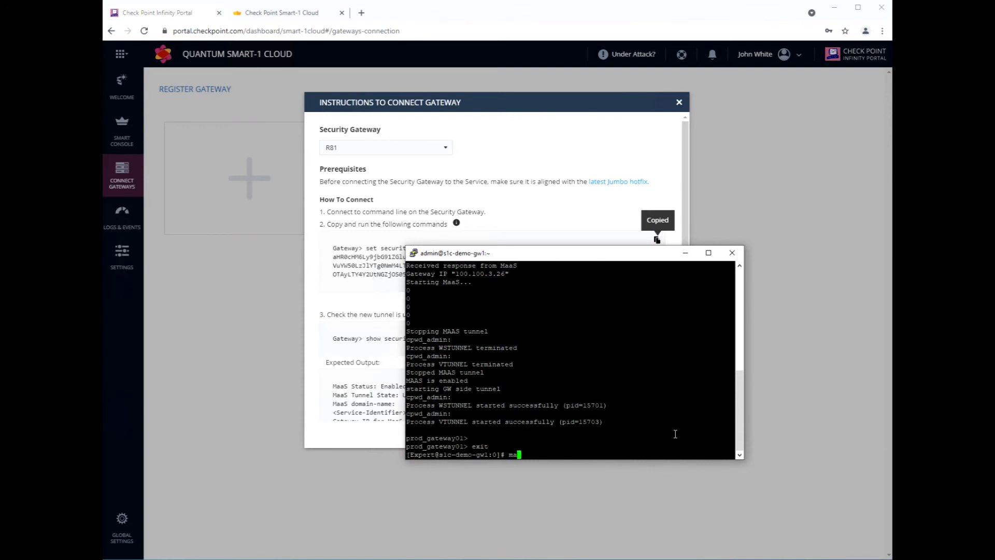
pyautogui.write('maas status')
pyautogui.press('Return')
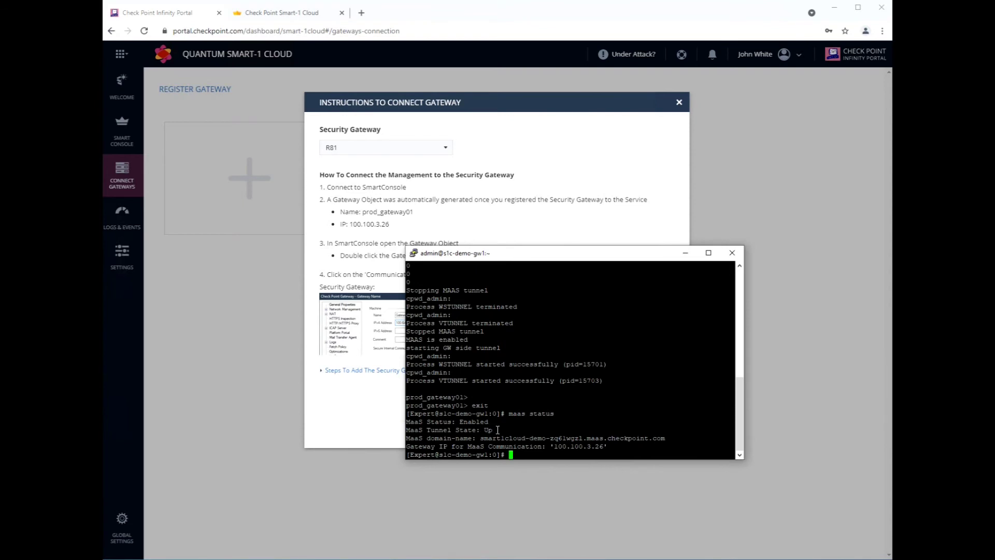
pyautogui.moveTo(498, 430); pyautogui.dragTo(447, 414)
pyautogui.click(553, 412)
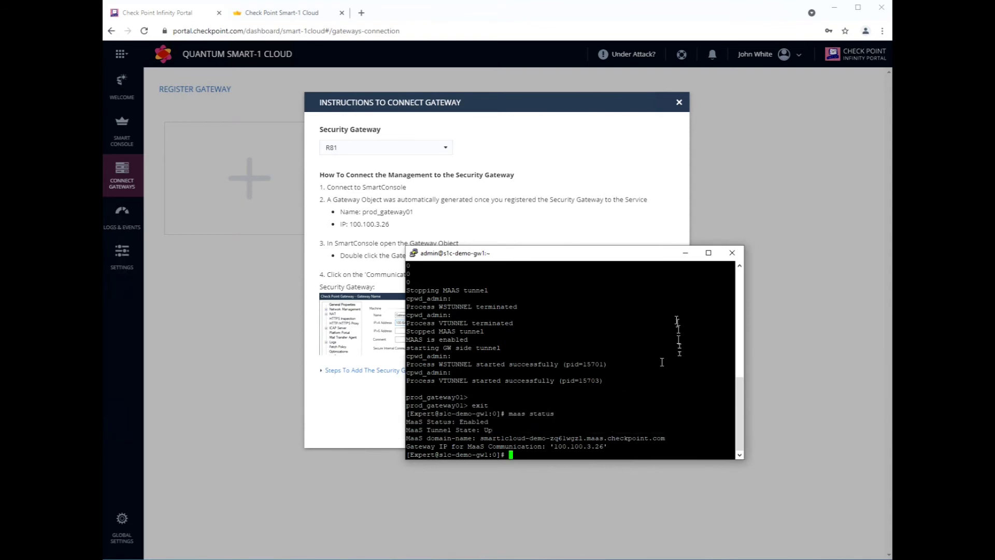
pyautogui.click(684, 253)
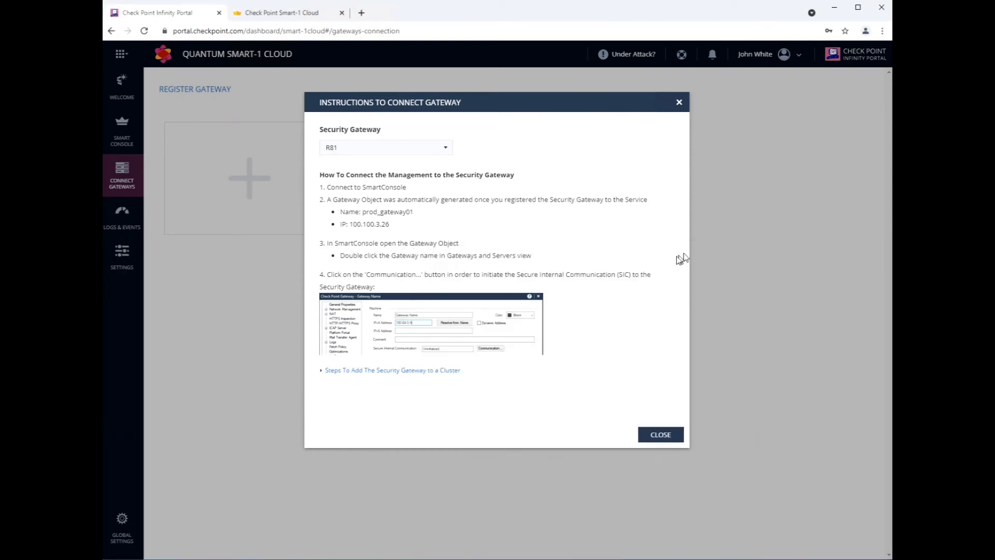
pyautogui.click(659, 434)
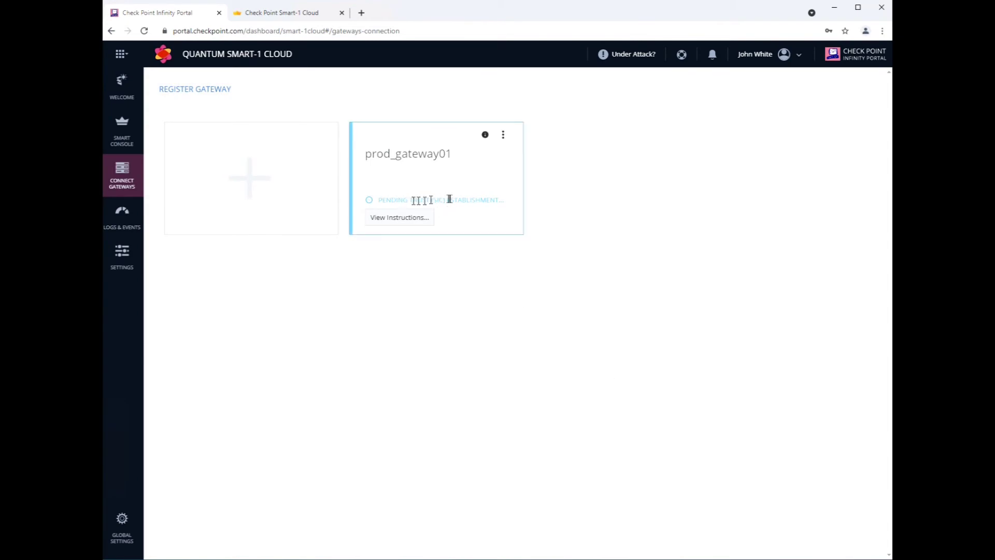
# Establish SIC trust with prod_gateway01 using its one-time password and close the topology results.
pyautogui.moveTo(425, 200); pyautogui.dragTo(490, 202)
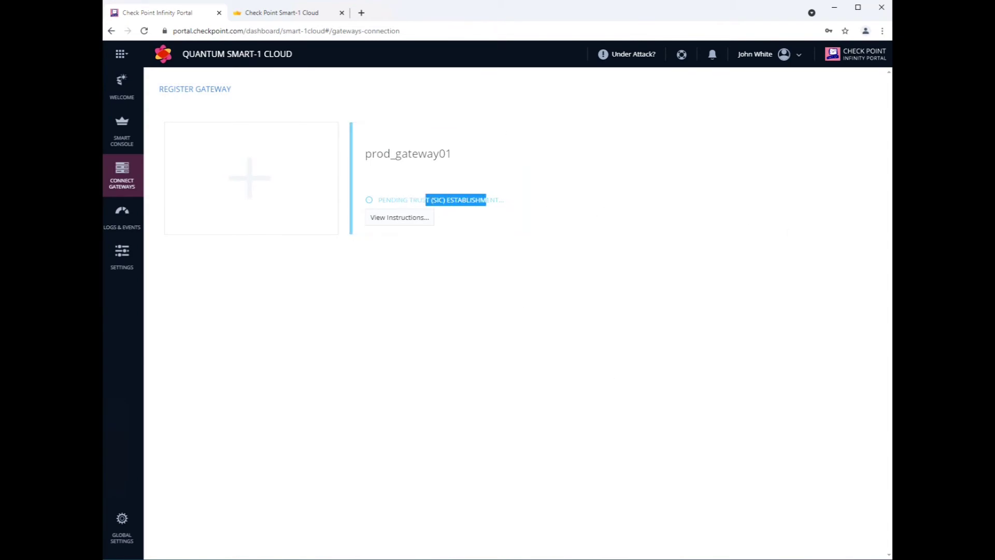
pyautogui.click(311, 14)
pyautogui.doubleClick(222, 133)
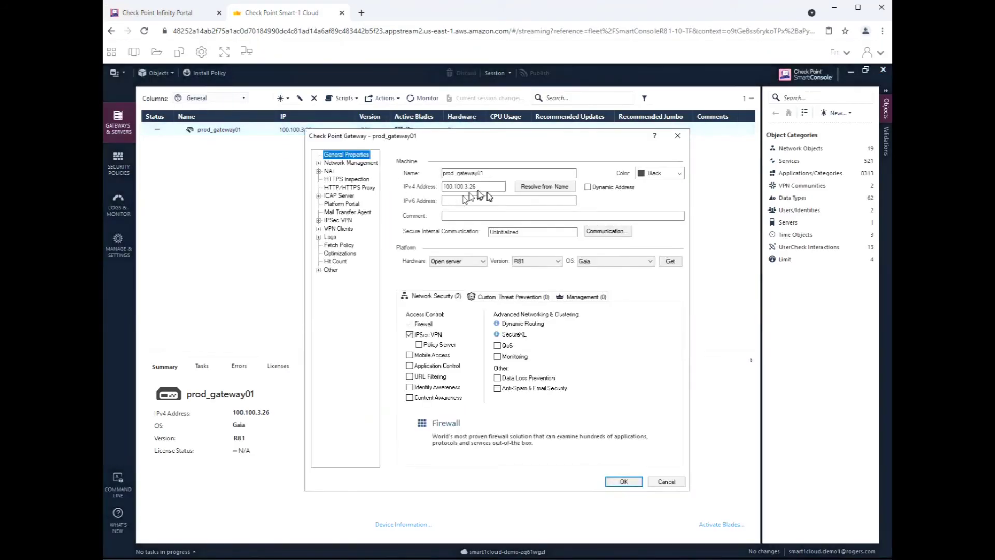
pyautogui.click(614, 231)
pyautogui.click(471, 258)
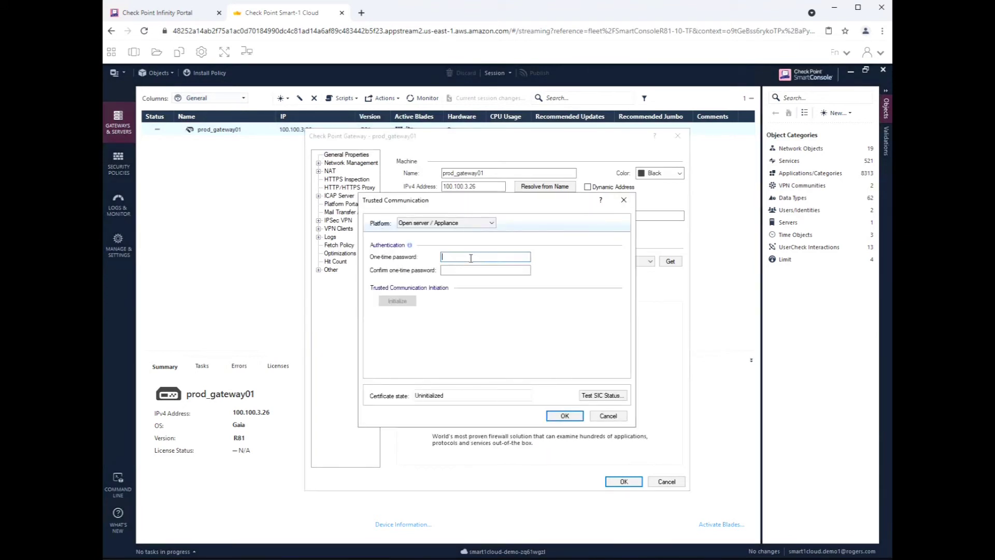
pyautogui.write('a')
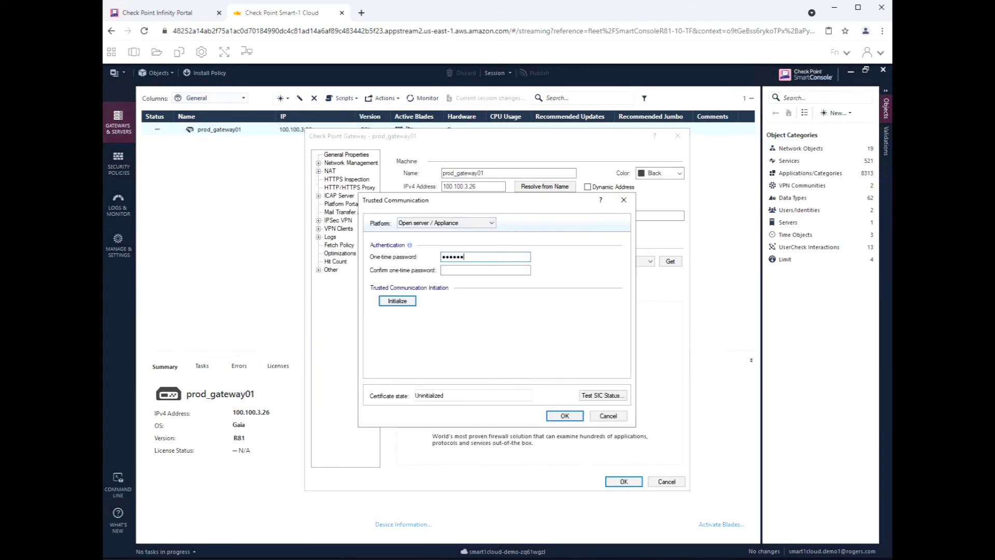
pyautogui.click(498, 275)
pyautogui.click(399, 302)
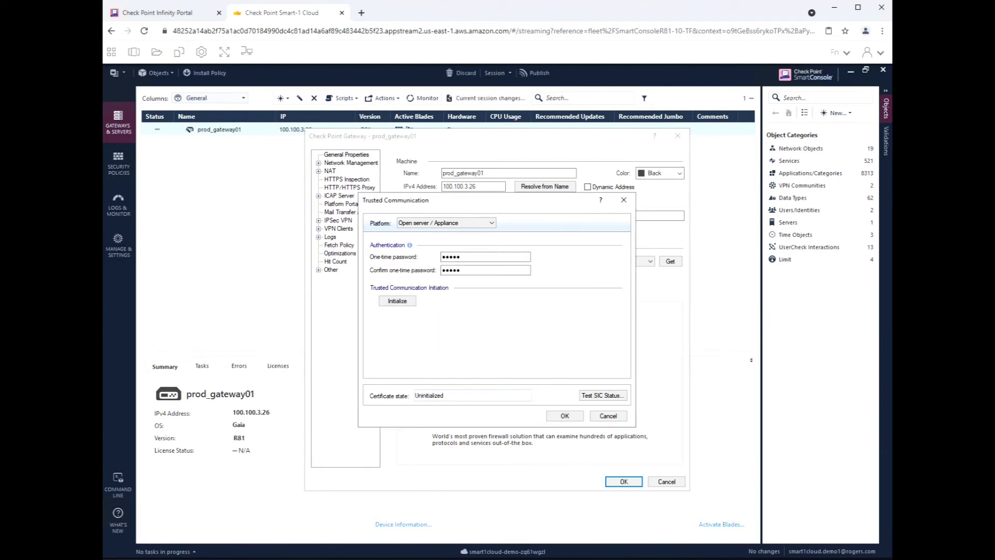
pyautogui.click(564, 416)
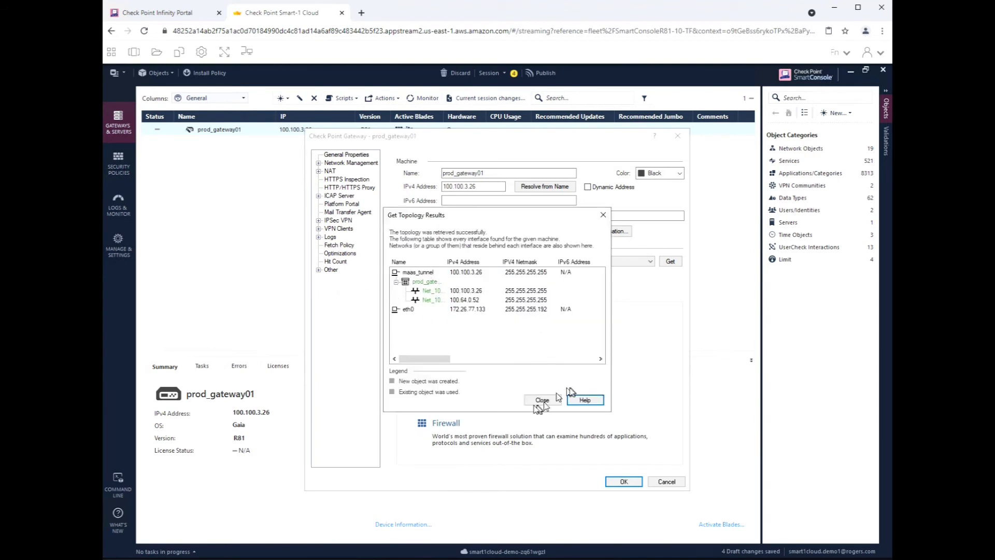
pyautogui.click(542, 400)
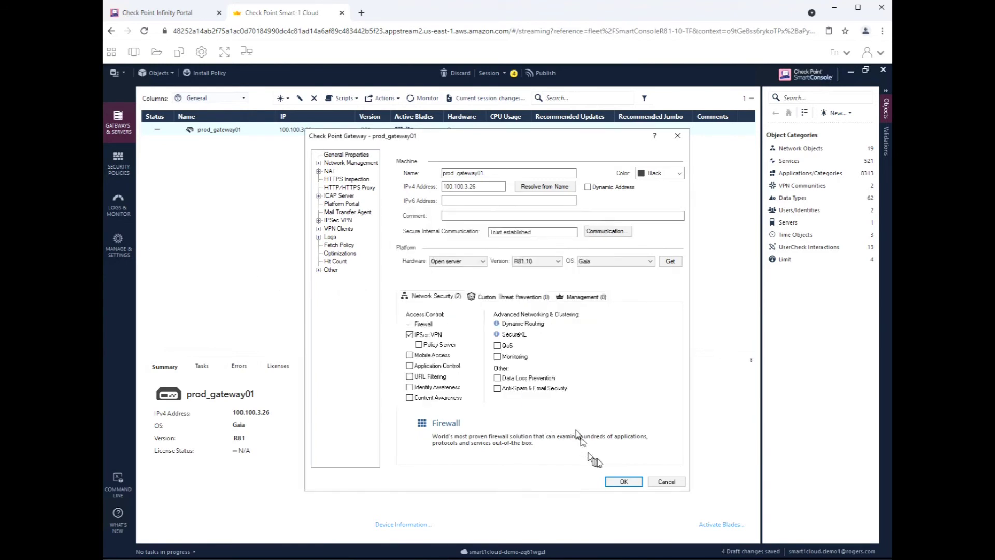
# Save prod_gateway01's properties and publish the nine draft changes.
pyautogui.click(624, 481)
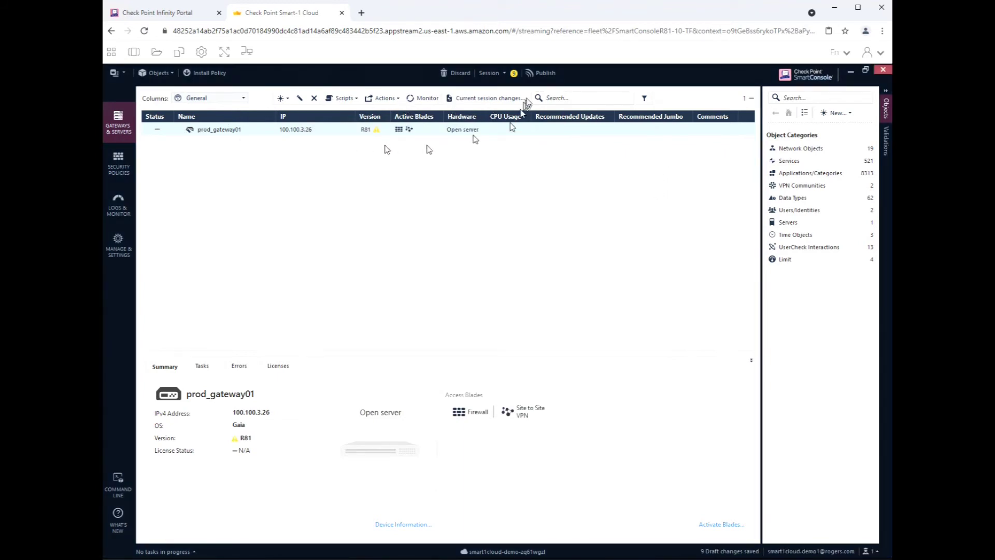
pyautogui.click(545, 72)
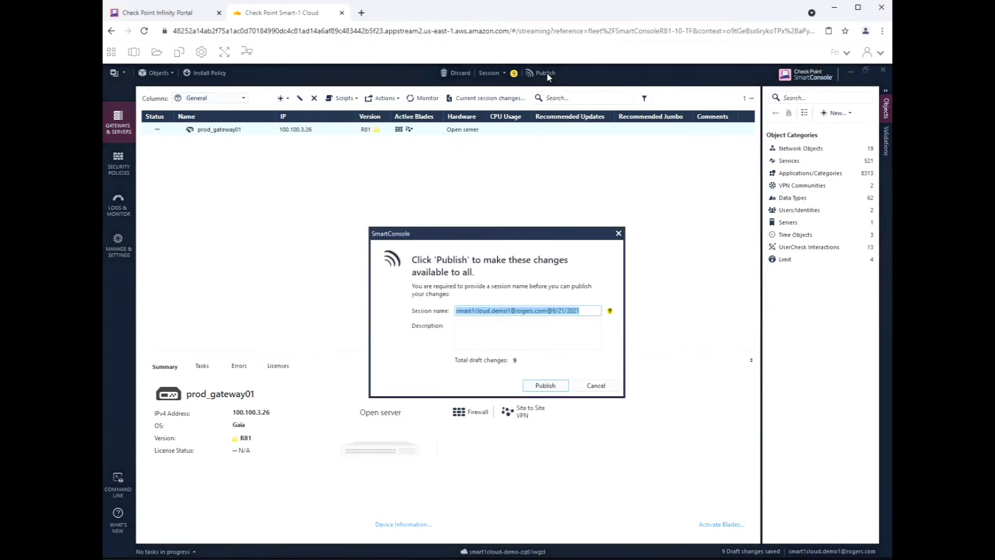
pyautogui.click(545, 385)
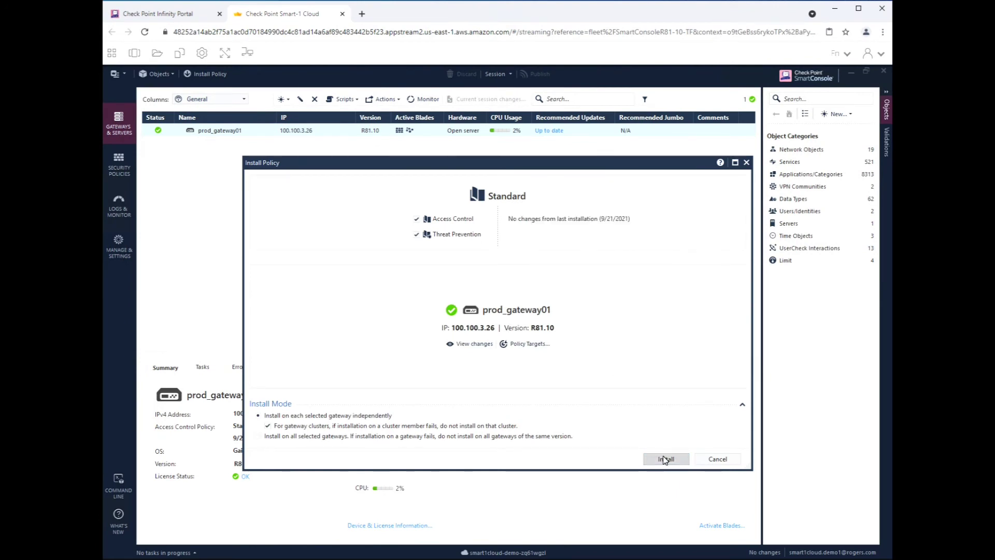
# Install the Standard policy on prod_gateway01 and check the installation succeeded.
pyautogui.click(664, 459)
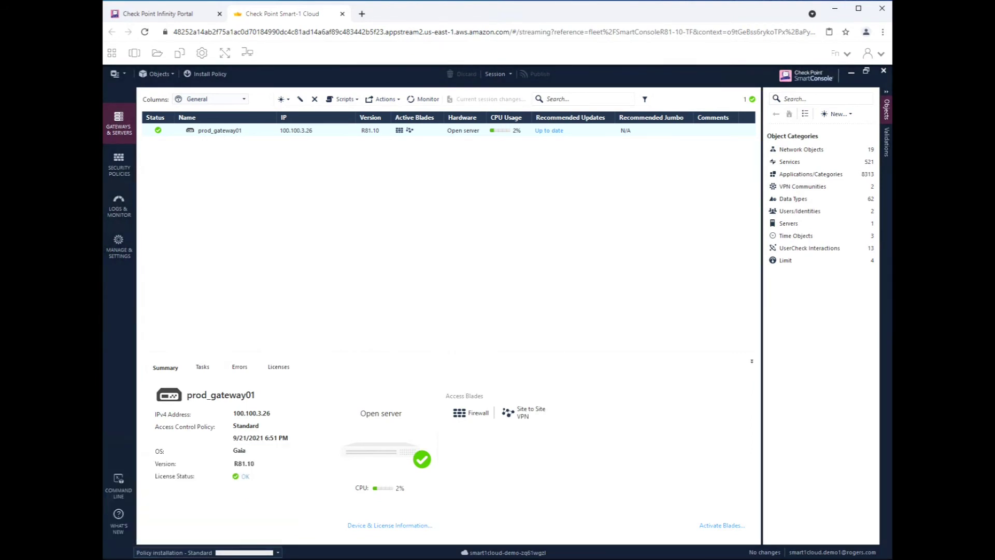
pyautogui.click(277, 553)
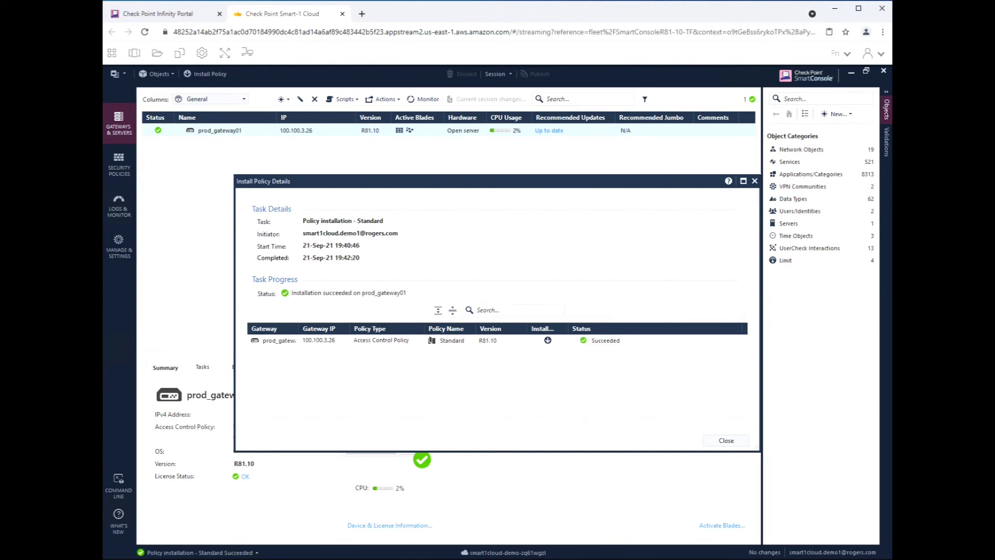
pyautogui.click(726, 440)
# Open Logs & Monitor (Ctrl+3) and limit the logs to the Last Hour.
pyautogui.hotkey('ctrl', '3')
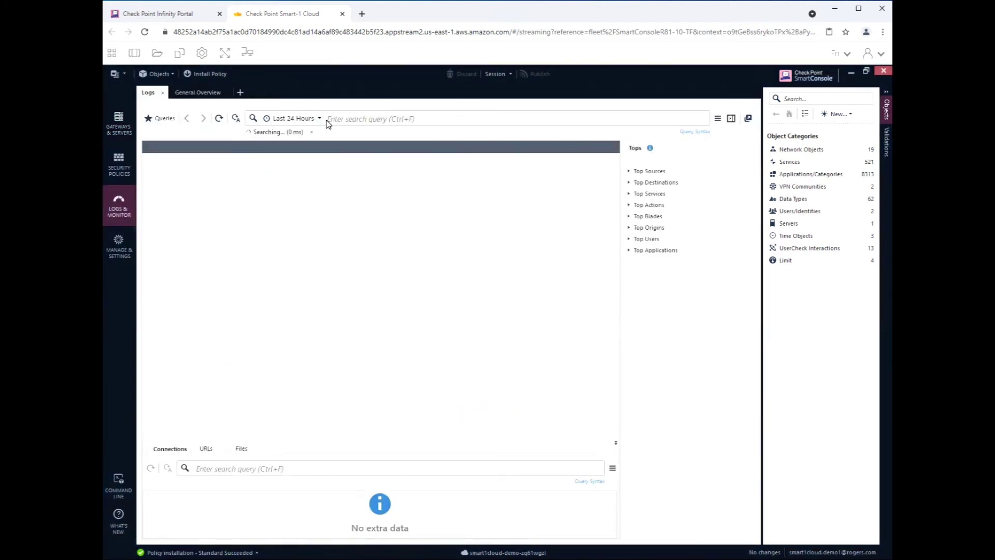
pyautogui.click(319, 118)
pyautogui.click(317, 121)
pyautogui.click(251, 130)
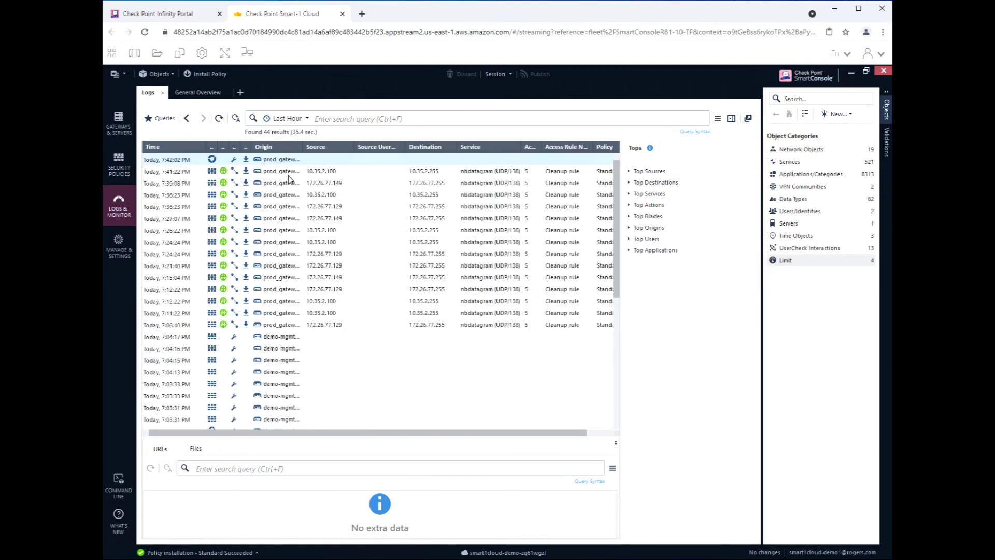
# Inspect the 7:41:22, 7:24:24 and 7:06:40 PM log entries from prod_gateway01.
pyautogui.click(290, 175)
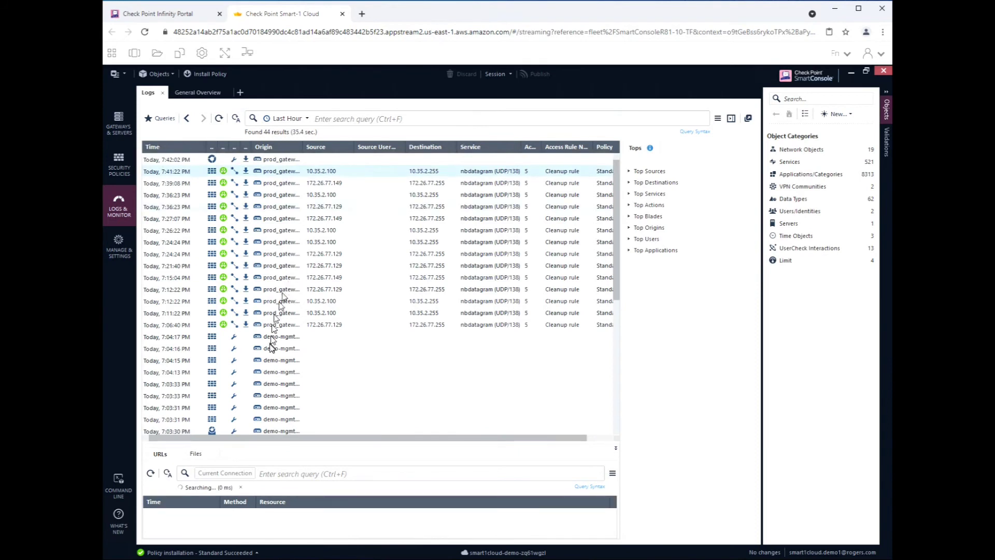
pyautogui.click(282, 241)
pyautogui.click(500, 324)
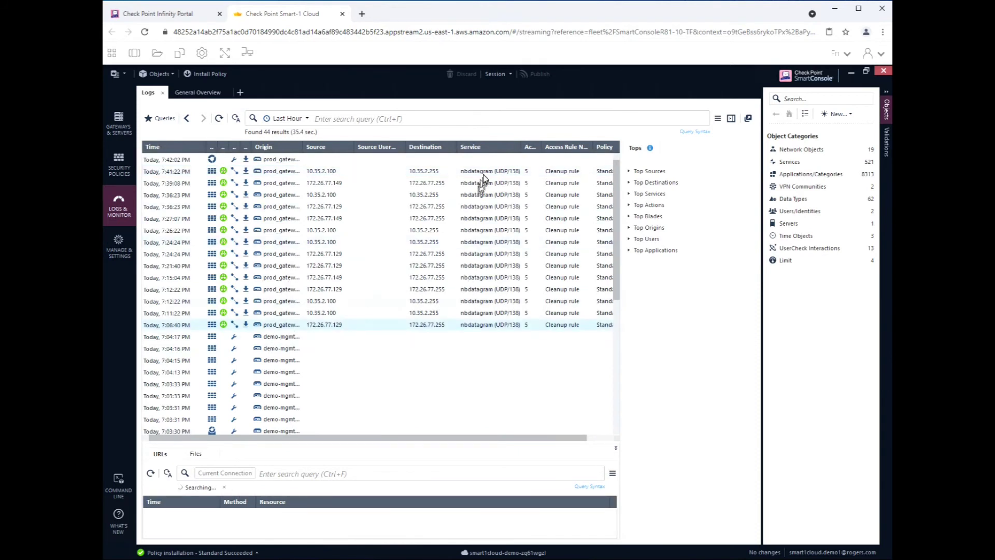
pyautogui.click(497, 172)
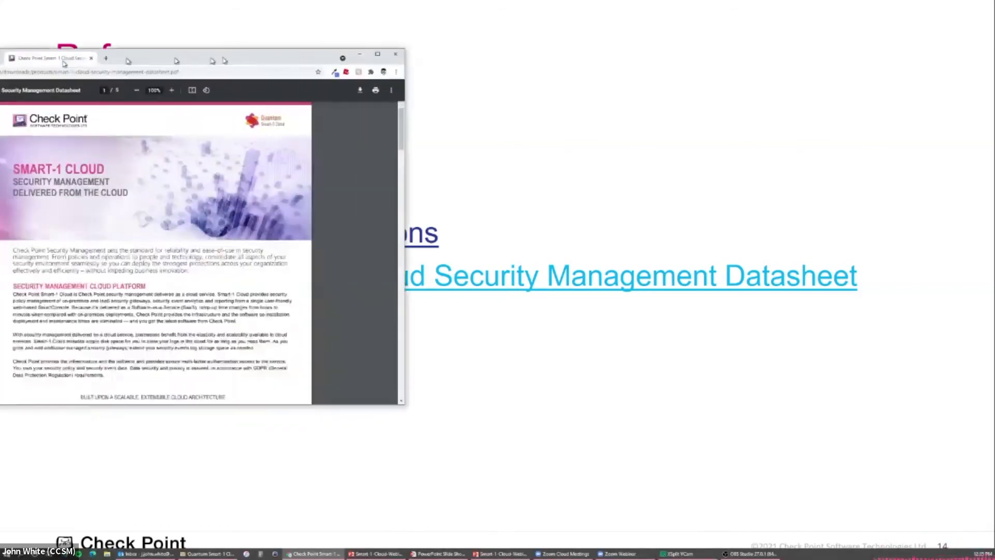
# Maximize the Smart-1 Cloud datasheet PDF and scroll down to its page-5 SKU tables.
pyautogui.moveTo(225, 50); pyautogui.dragTo(459, 52)
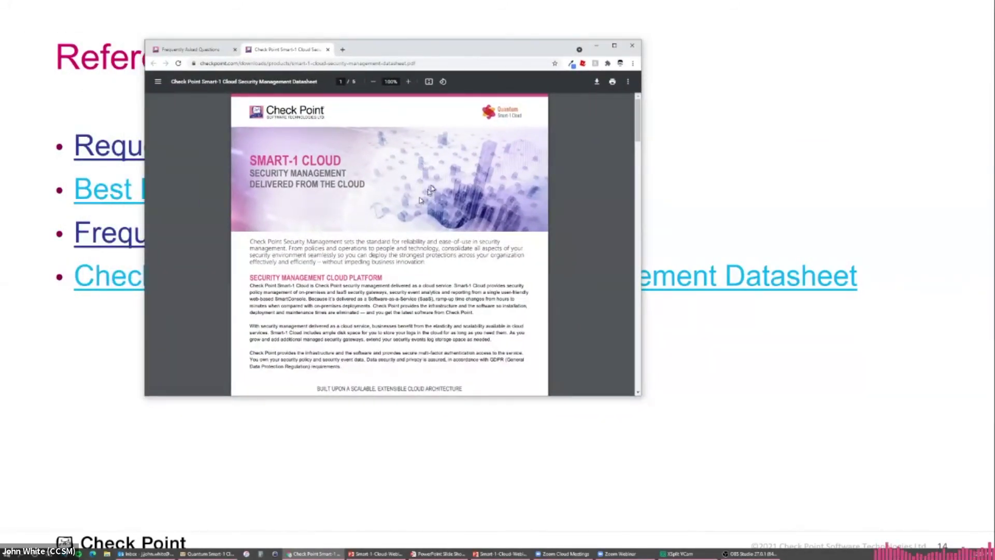
pyautogui.scroll(-3, 394, 274)
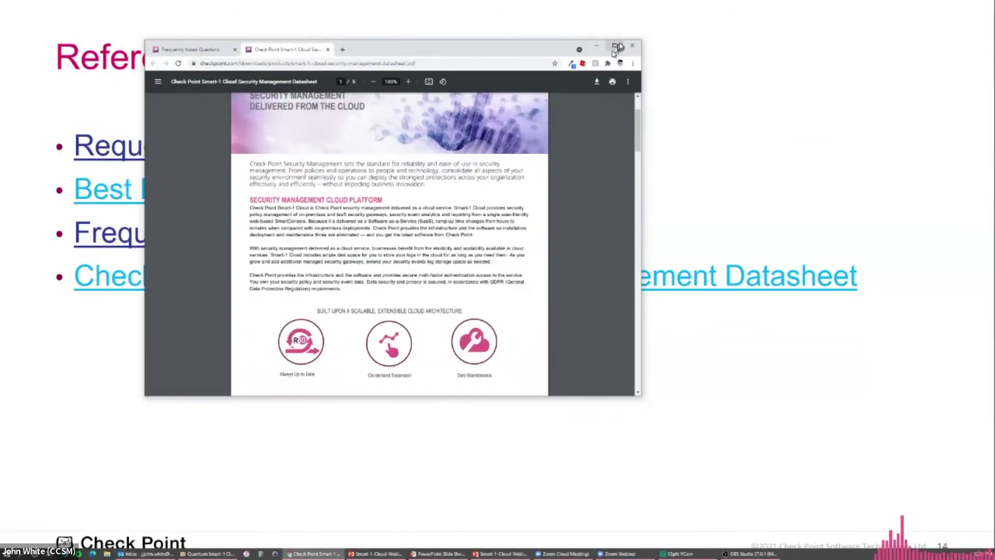
pyautogui.click(614, 46)
pyautogui.scroll(-5, 543, 224)
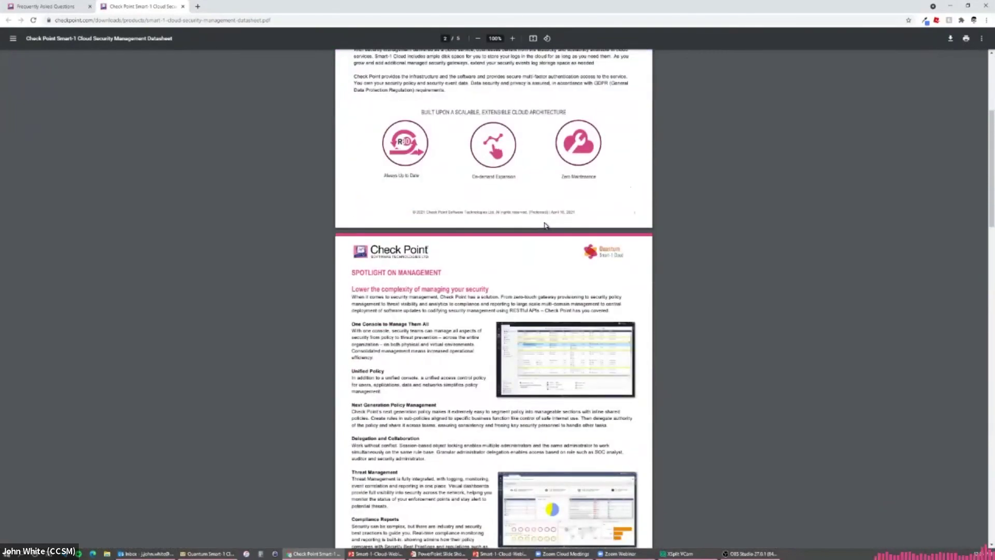
pyautogui.keyDown('ctrl'); pyautogui.scroll(3, 548, 223); pyautogui.keyUp('ctrl')
pyautogui.scroll(-5, 548, 224)
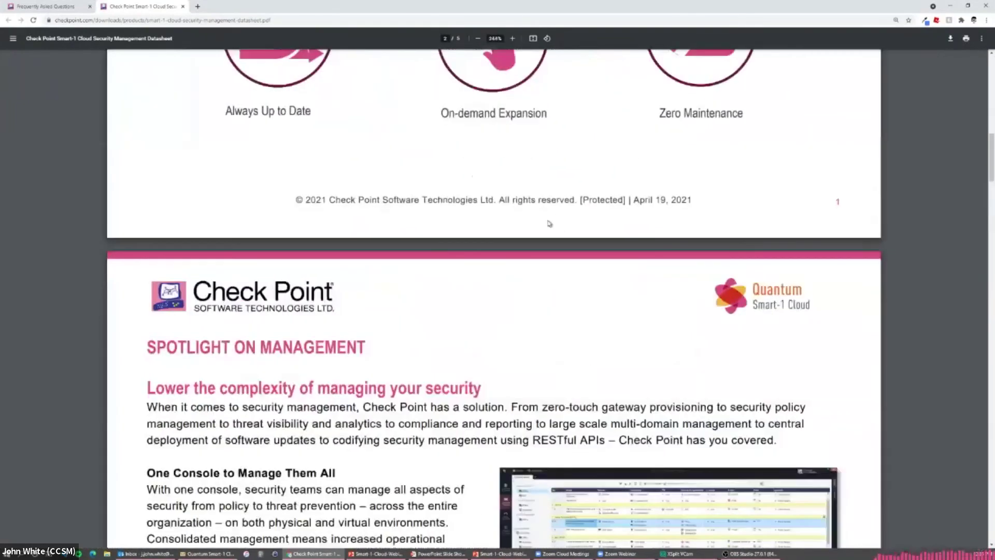
pyautogui.keyDown('ctrl'); pyautogui.scroll(3, 522, 224); pyautogui.keyUp('ctrl')
pyautogui.scroll(-20, 522, 224)
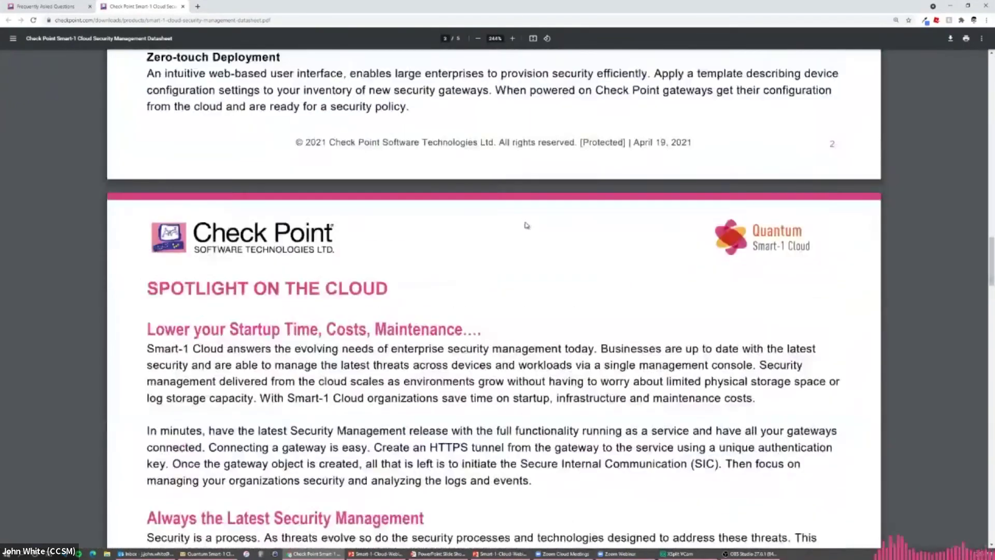
pyautogui.scroll(-20, 343, 179)
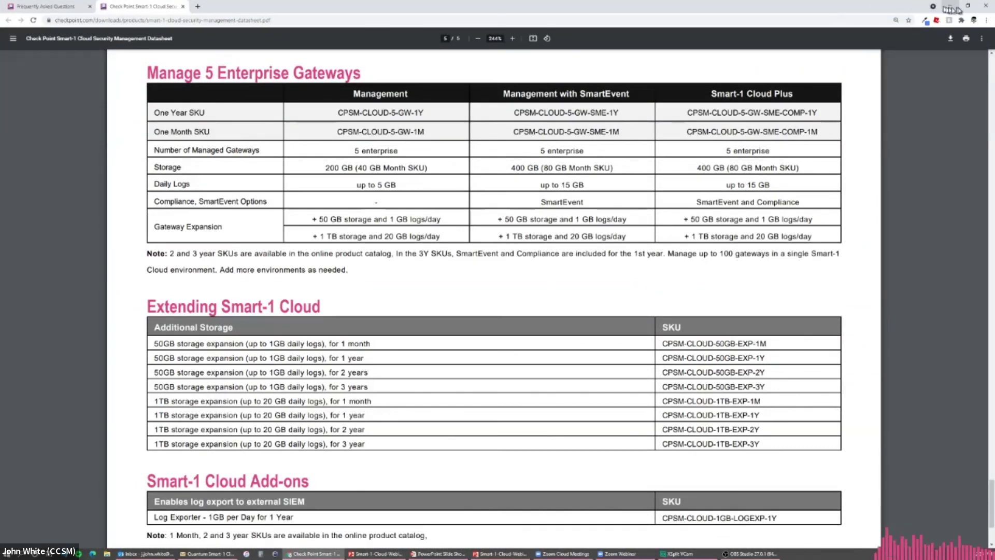
pyautogui.click(50, 7)
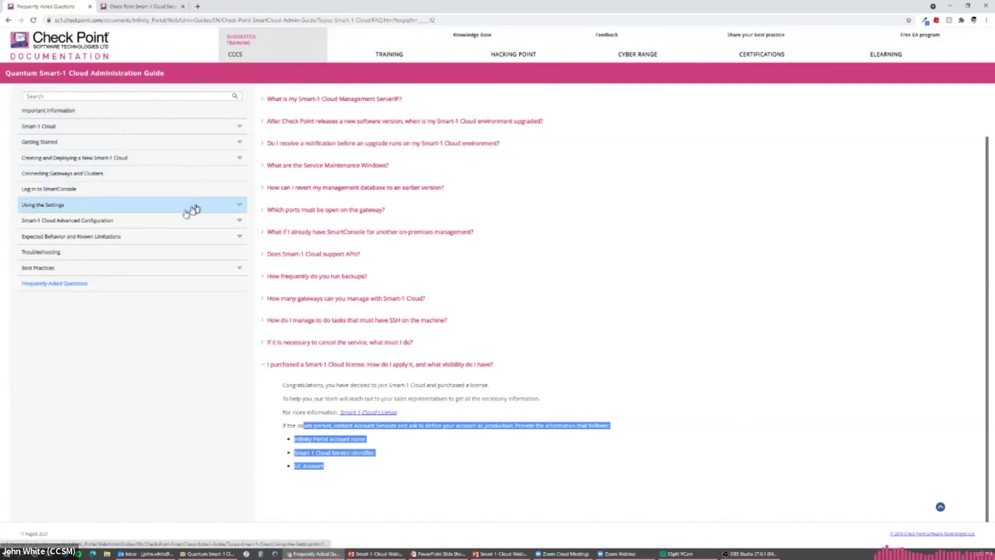
# Browse Troubleshooting and Best Practices, then expand the FAQ on applying a purchased license.
pyautogui.click(115, 253)
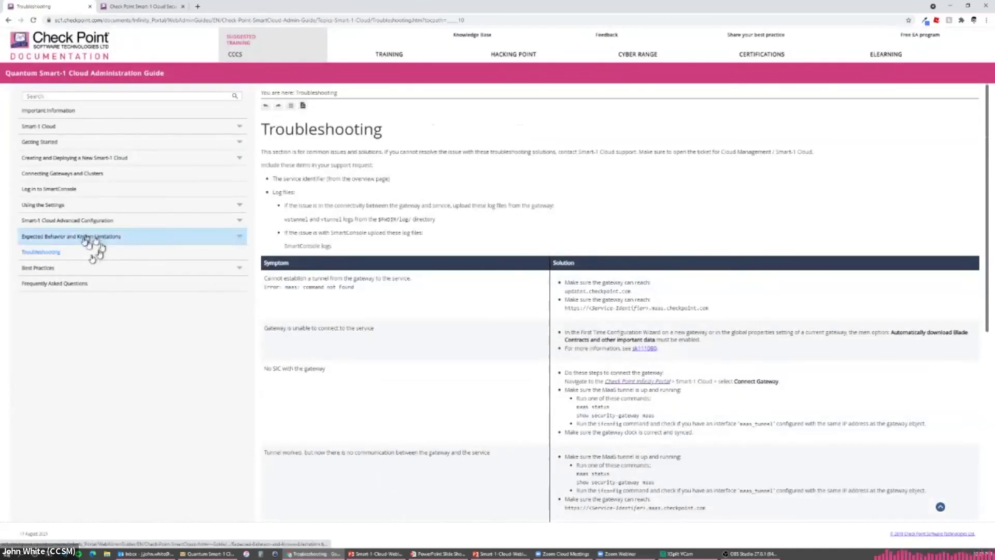
pyautogui.click(79, 268)
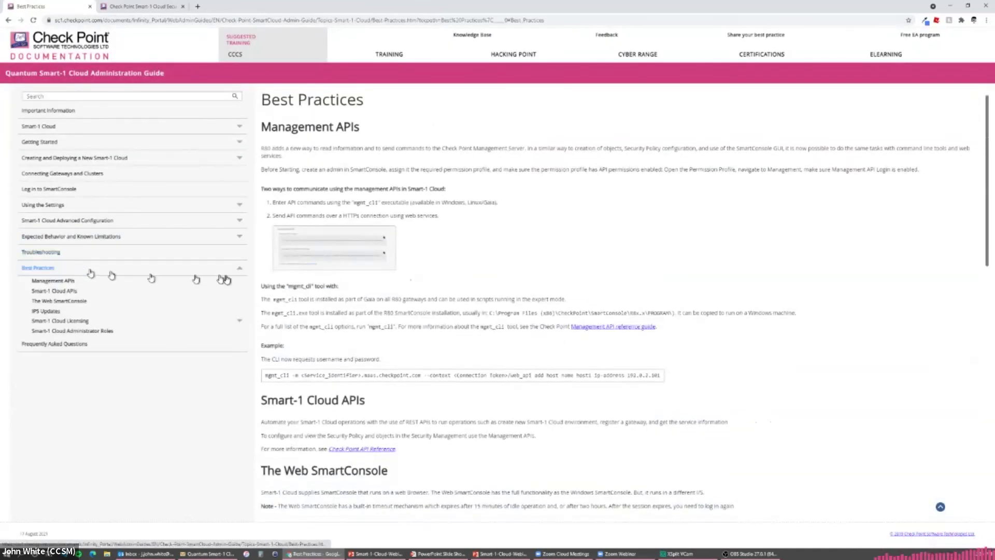
pyautogui.click(98, 346)
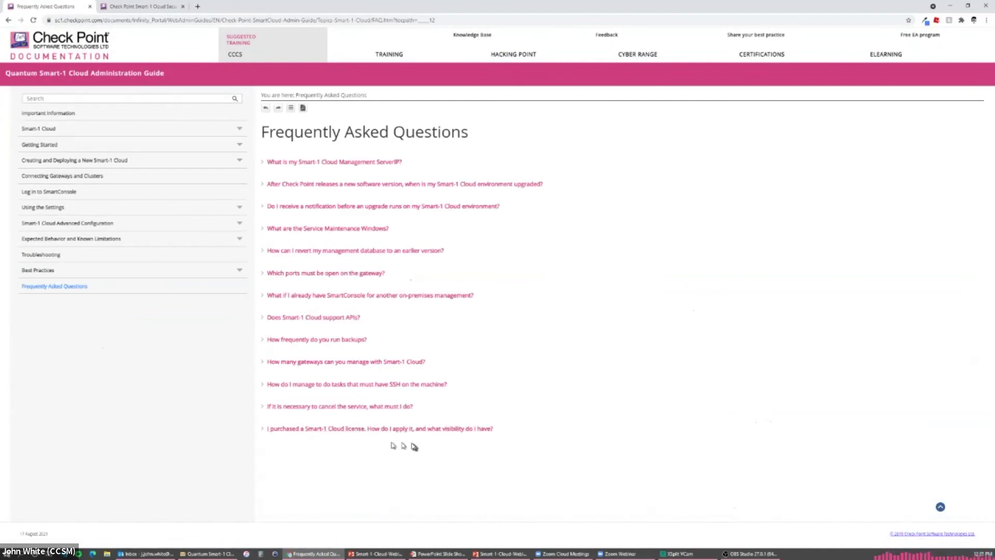
pyautogui.click(283, 428)
# Scroll down through the purchased-license FAQ answer and back up.
pyautogui.scroll(-2, 288, 433)
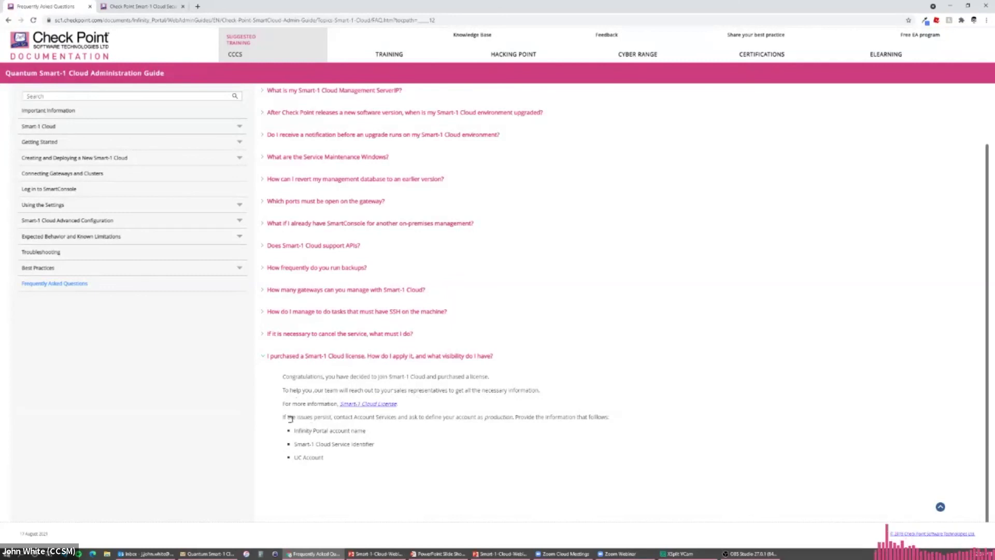
pyautogui.scroll(2, 400, 417)
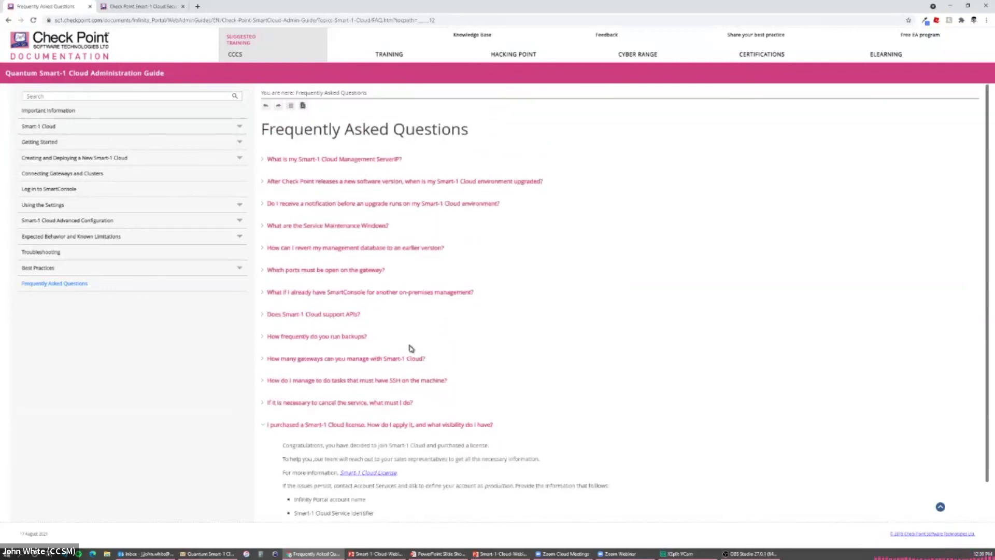